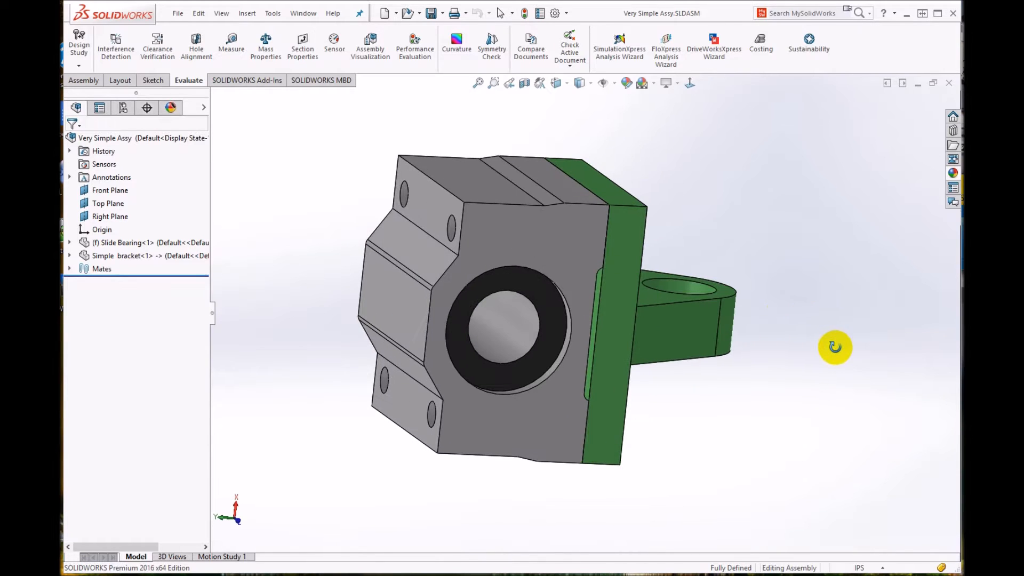
left_click(529, 244)
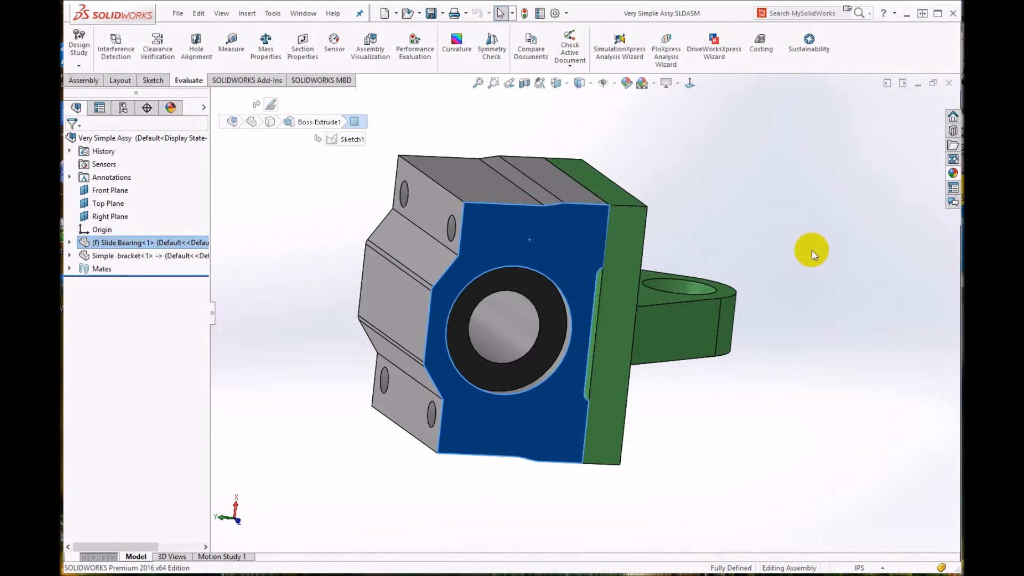
left_click(796, 238)
middle_click_drag(784, 379, 693, 389)
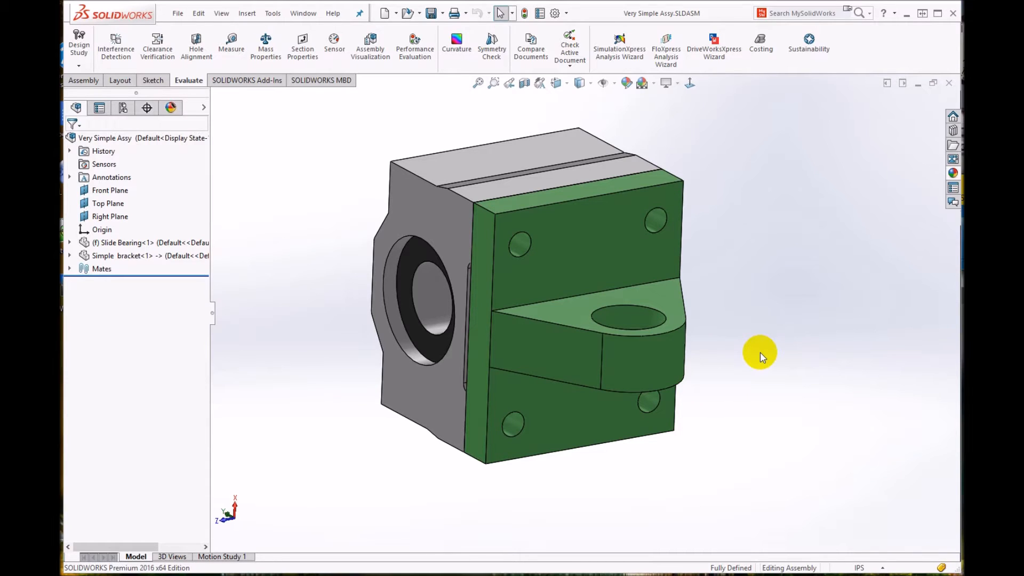
middle_click_drag(723, 359, 695, 382)
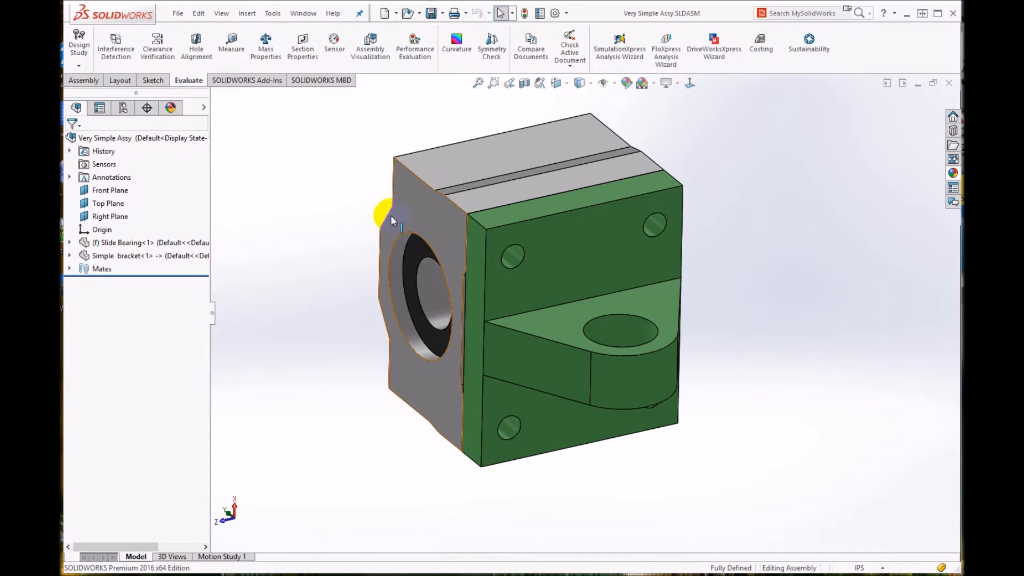
- Create a new assembly and place the open Slide Bearing part in it as the first component
left_click(176, 13)
left_click(196, 33)
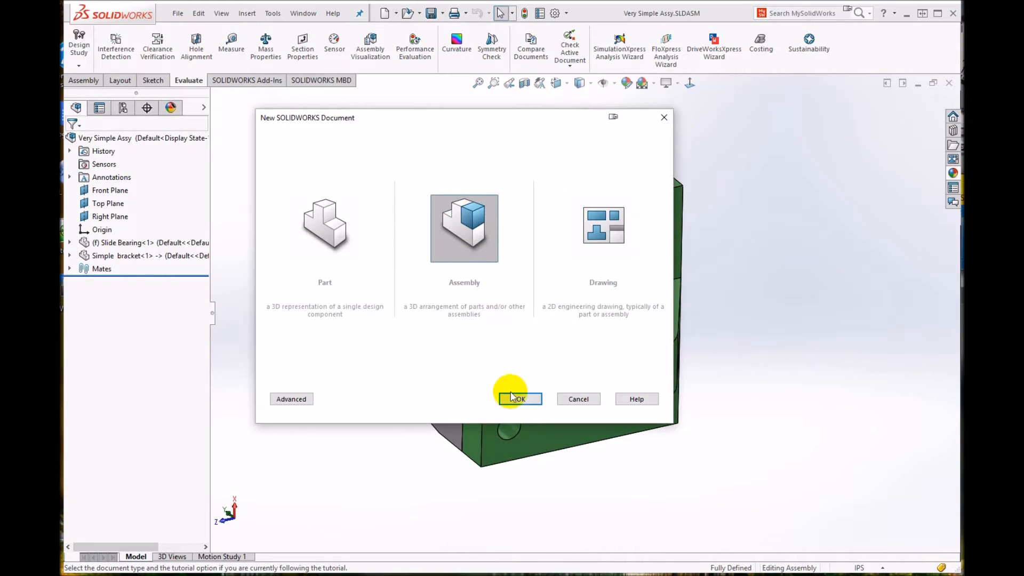
left_click(514, 399)
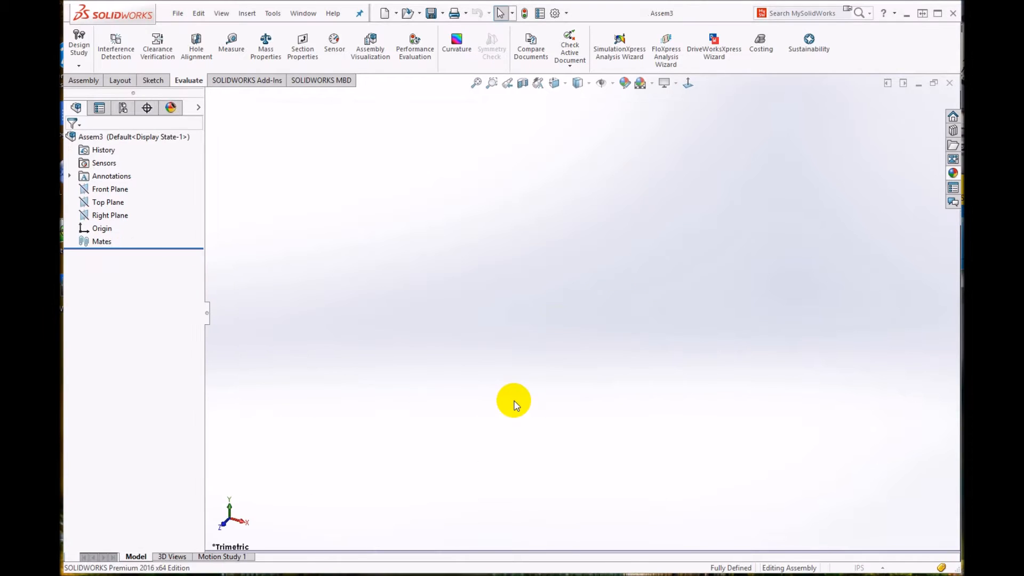
left_click(105, 285)
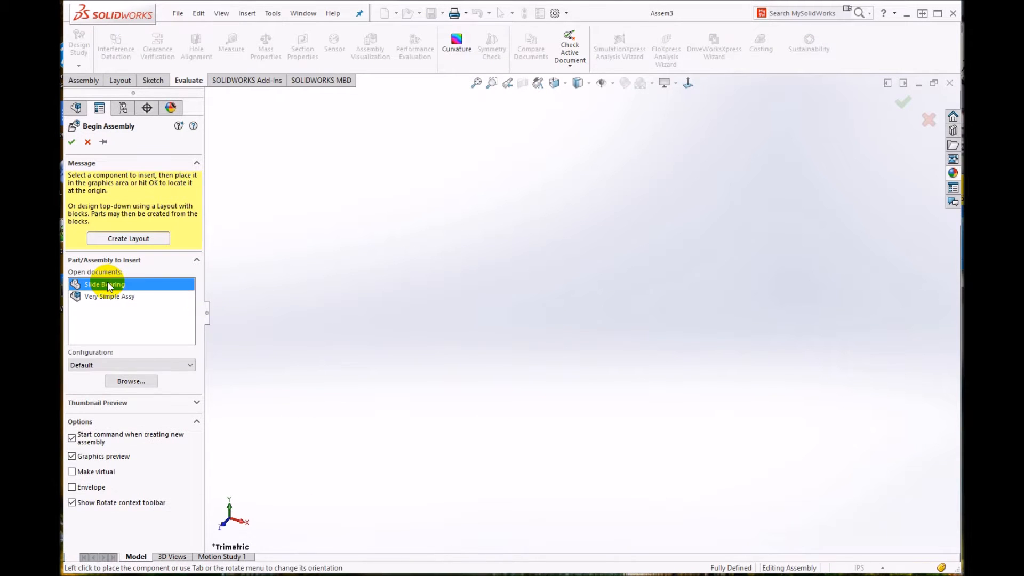
left_click(554, 294)
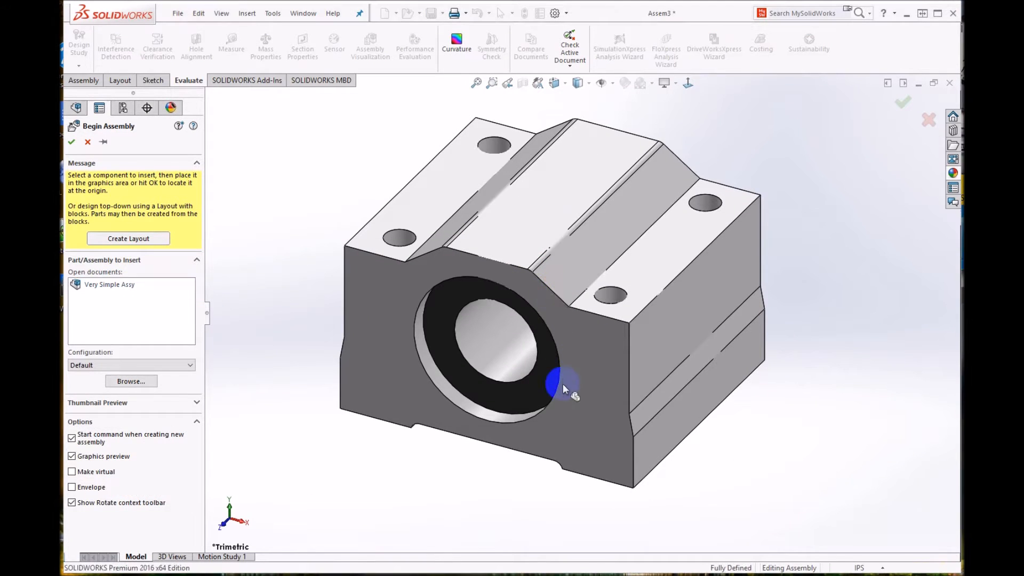
middle_click_drag(588, 476, 622, 153)
middle_click_drag(627, 231, 599, 384)
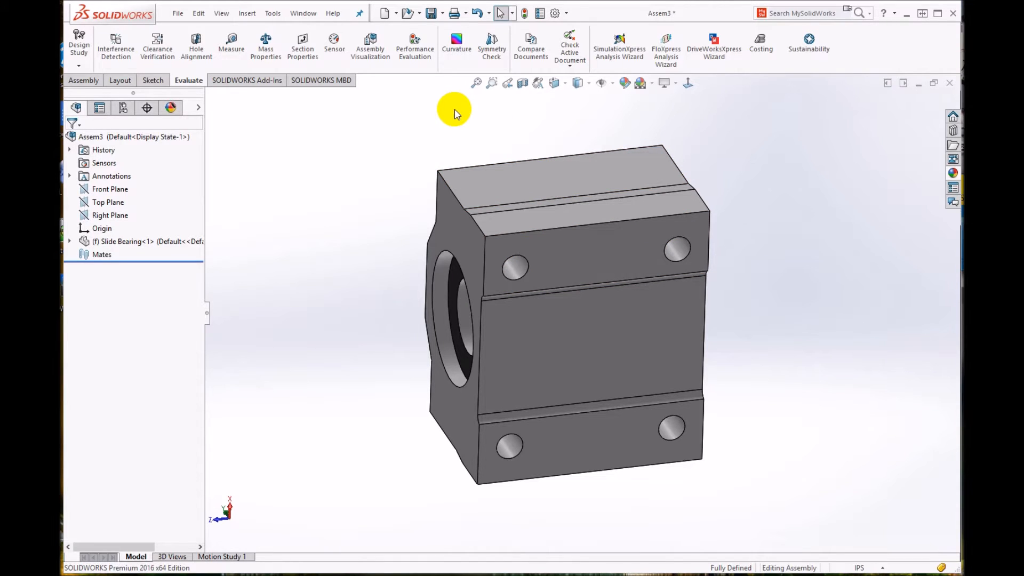
- Save the assembly as Simple Assy.SLDASM in the Sample Assy folder, replacing the existing file
left_click(178, 14)
left_click(201, 129)
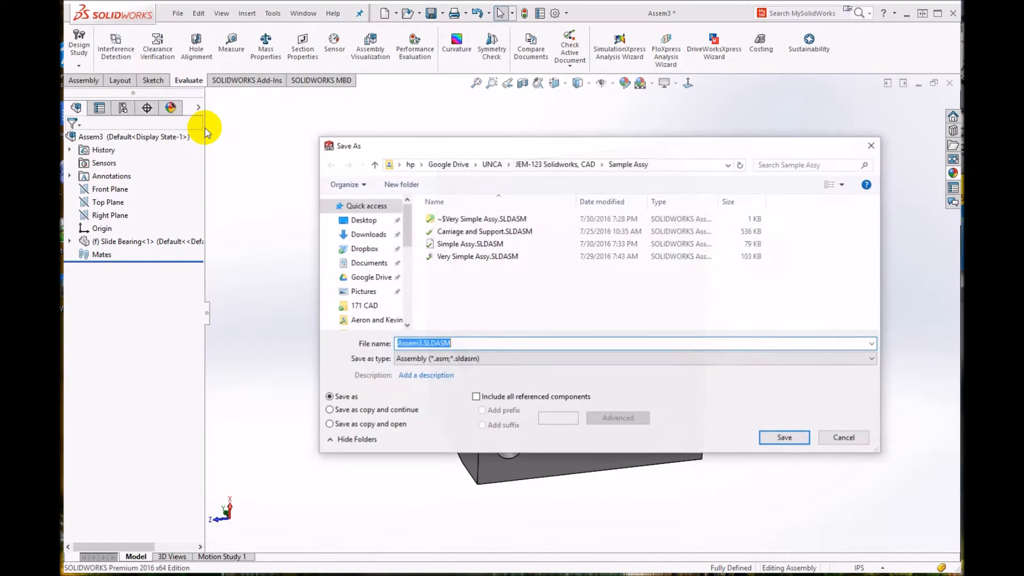
left_click(469, 244)
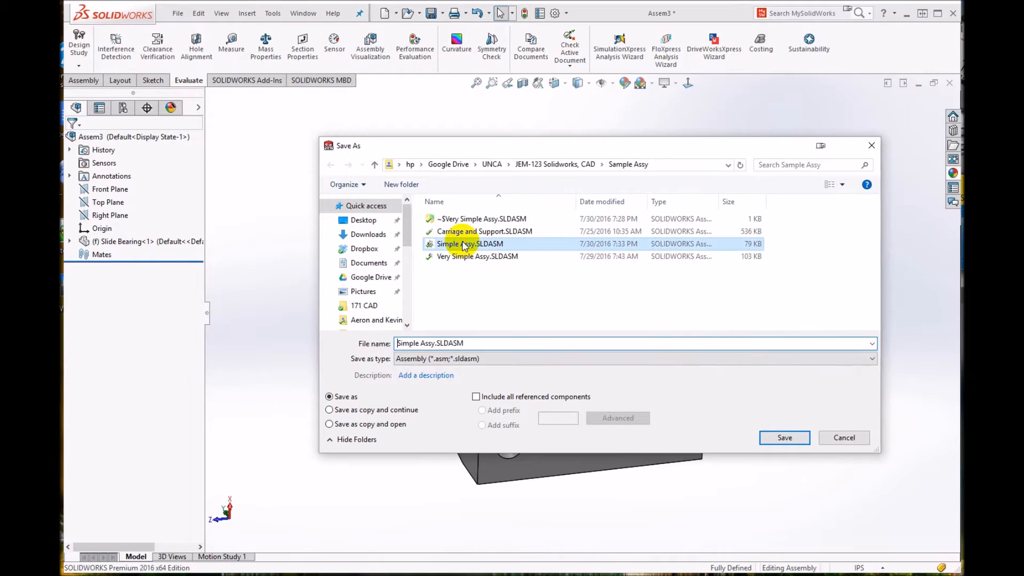
left_click(785, 438)
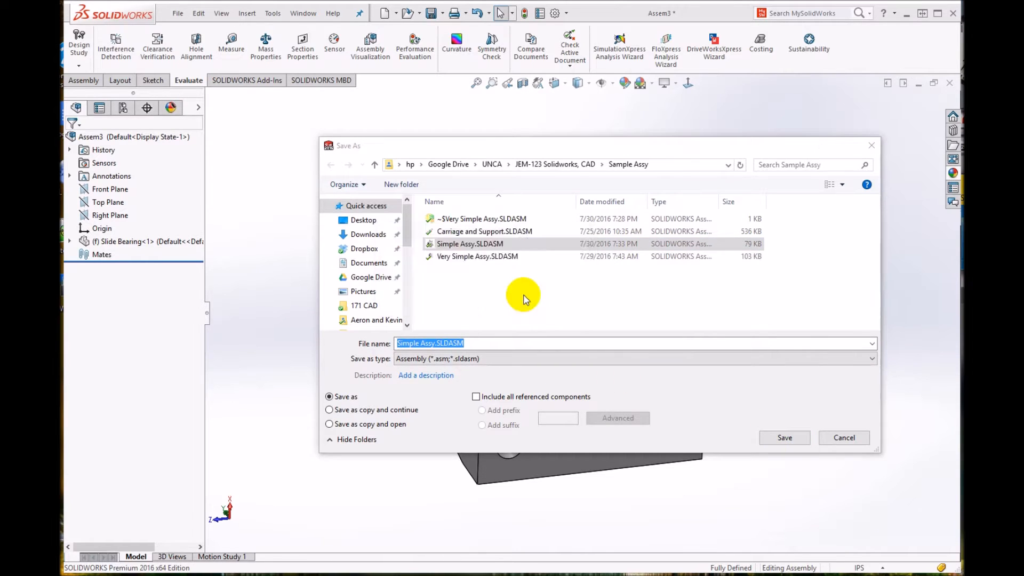
left_click(520, 296)
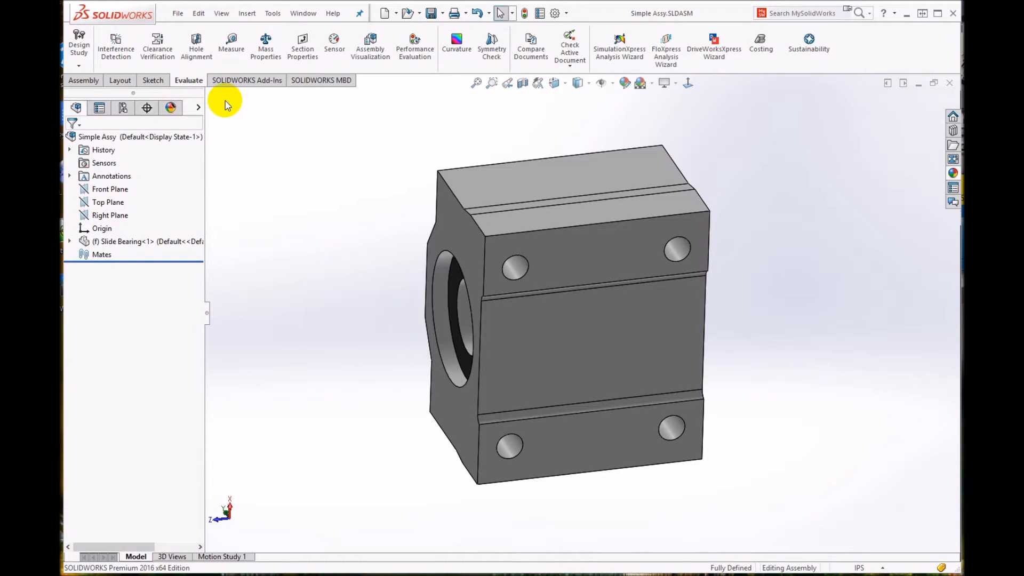
- Insert a new part into the assembly, positioned on the slide bearing's flat mounting face with the four-hole pattern
left_click(92, 81)
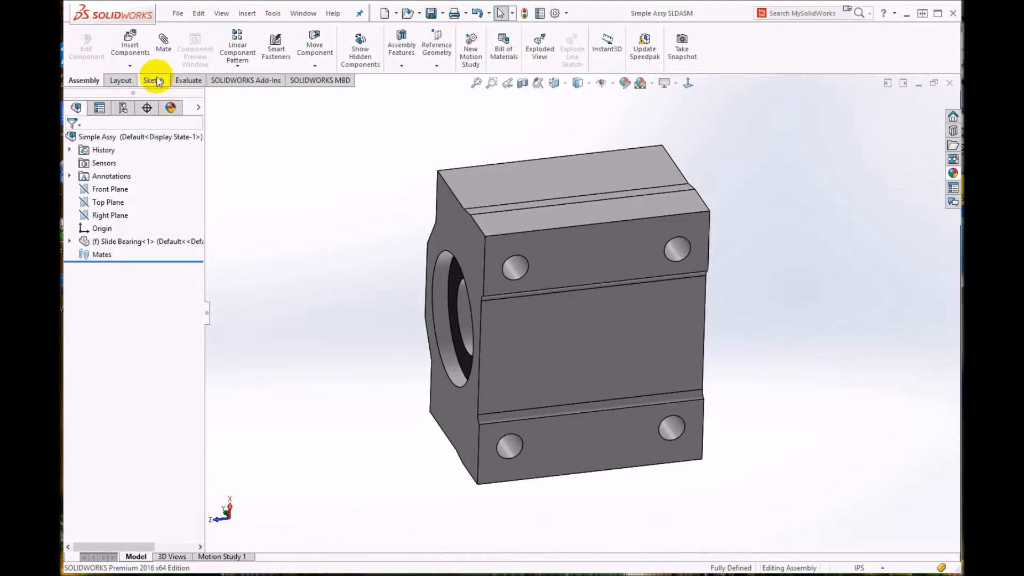
left_click(132, 65)
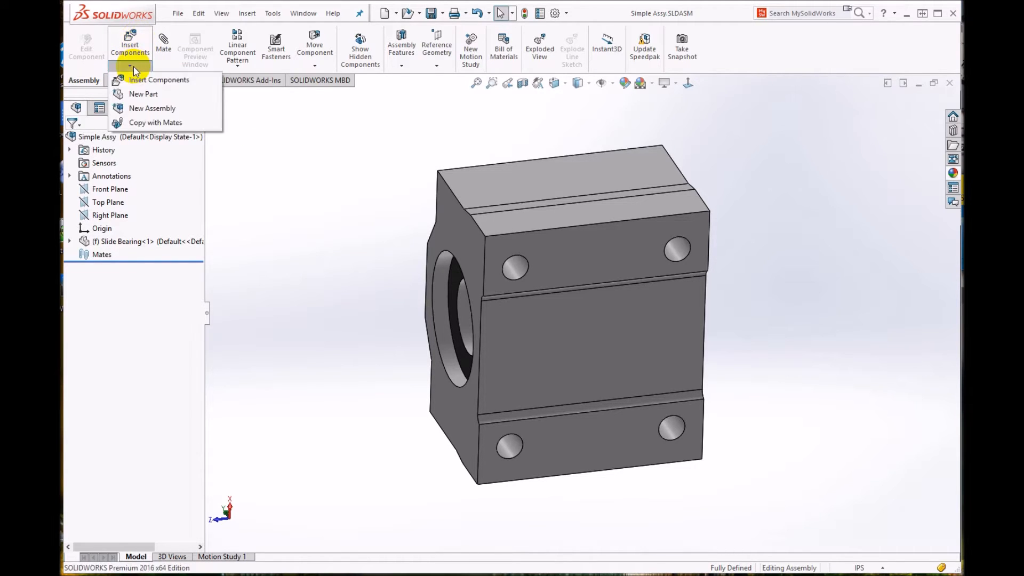
left_click(143, 94)
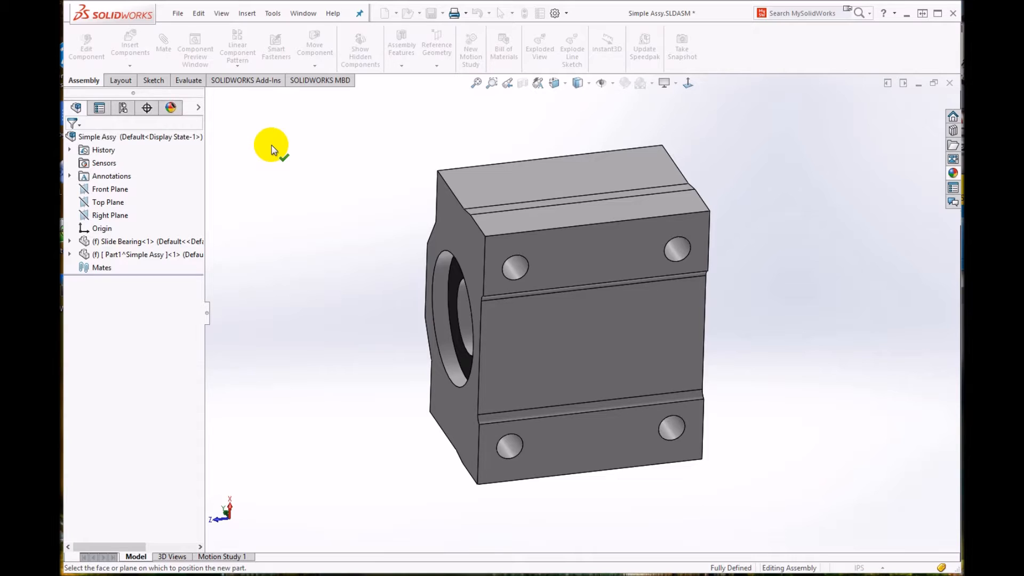
left_click(588, 257)
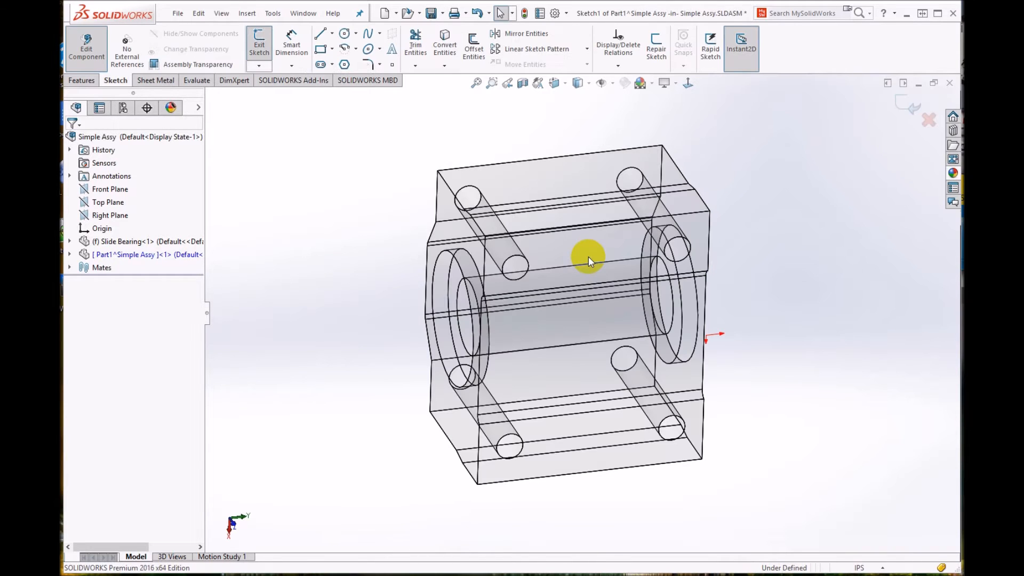
middle_click_drag(610, 332, 613, 299)
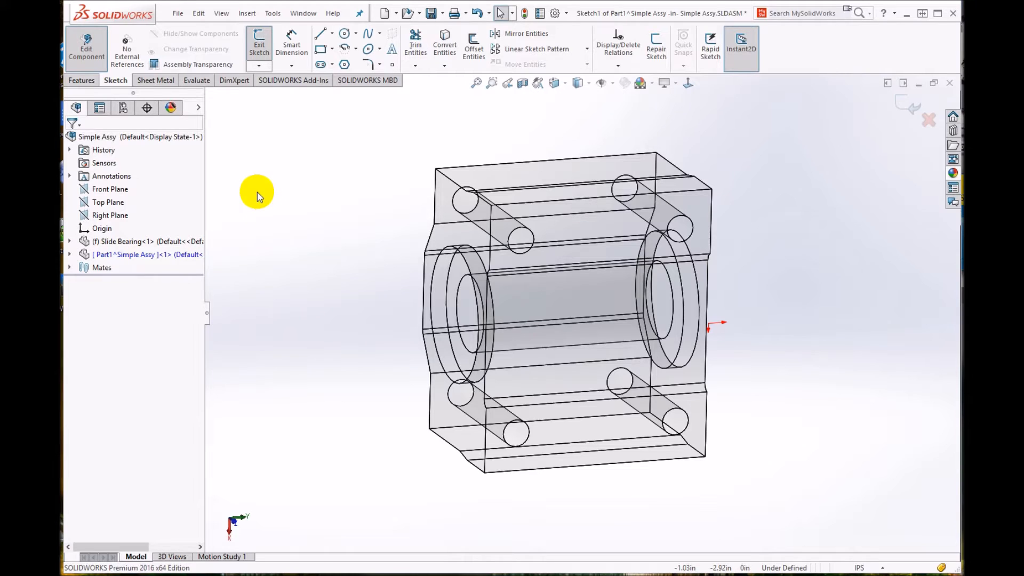
right_click(137, 257)
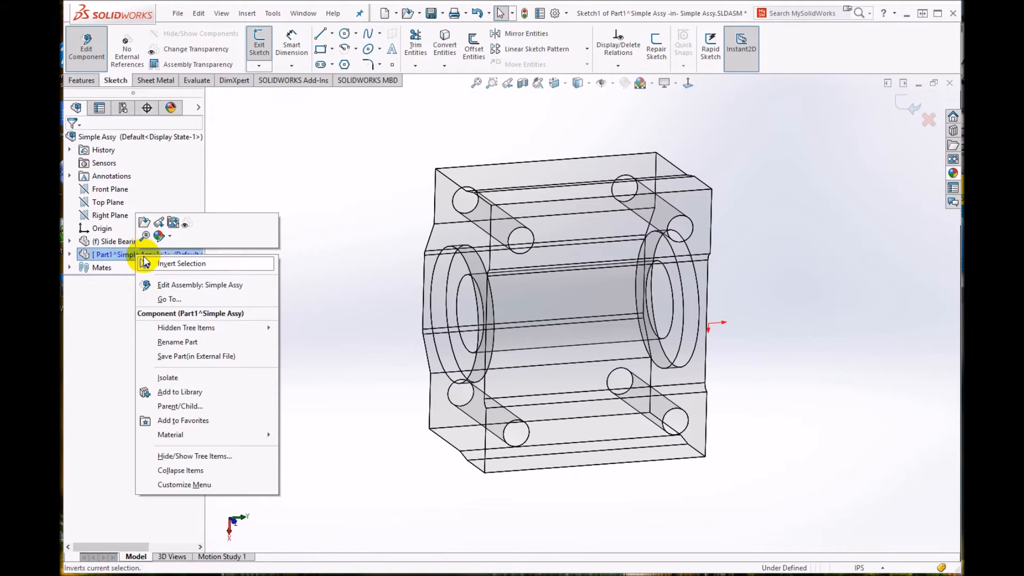
left_click(201, 356)
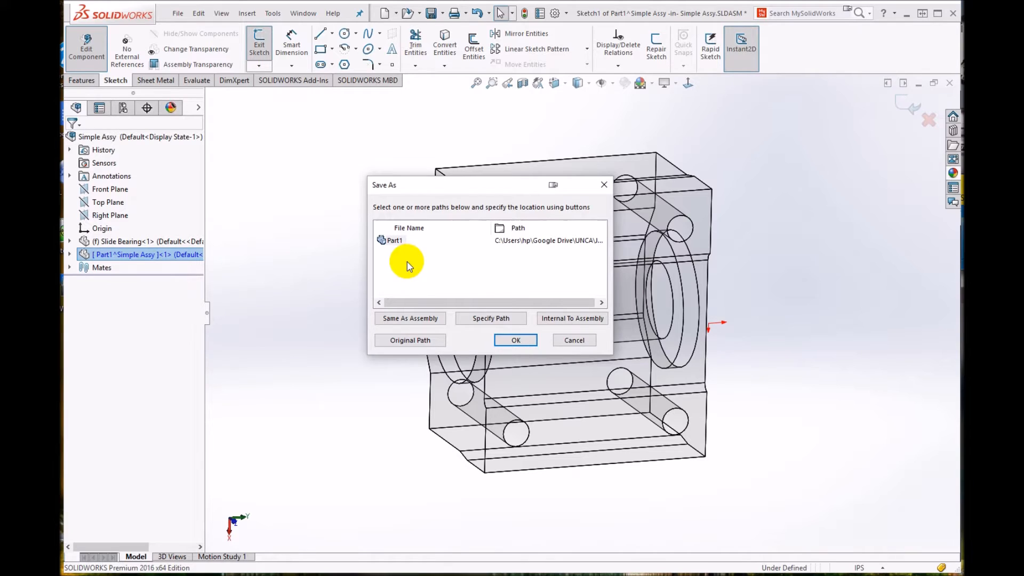
left_click(566, 342)
- Save the new in-context part to an external file named Bracket 1
right_click(119, 255)
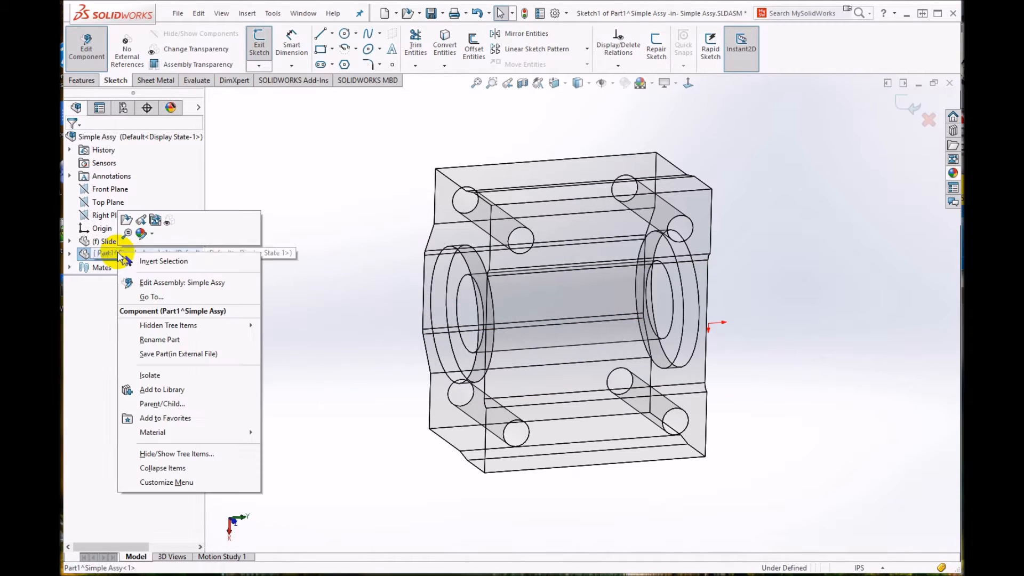
left_click(176, 356)
left_click(395, 244)
left_click(395, 241)
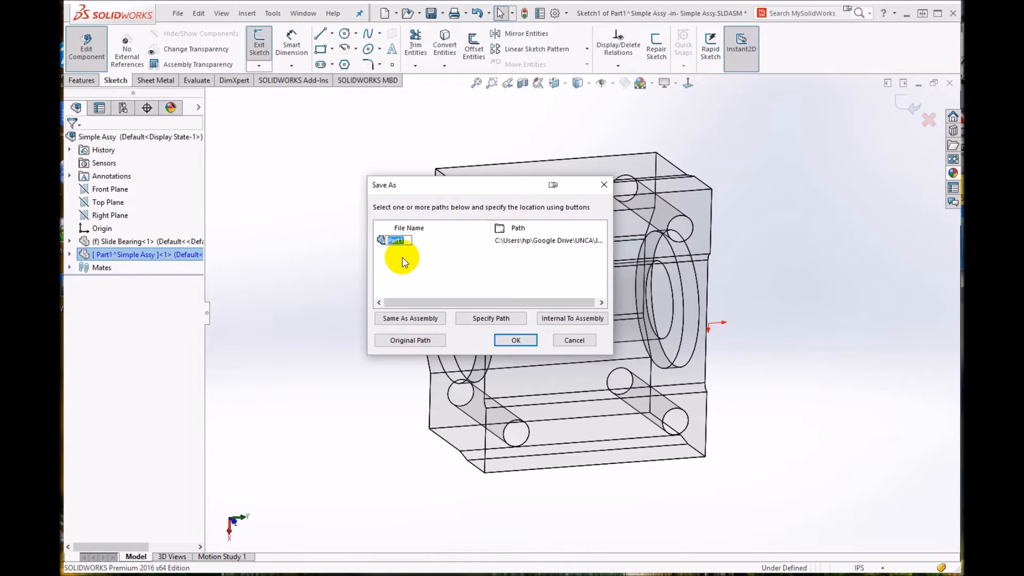
type("Bracket 1")
left_click(512, 342)
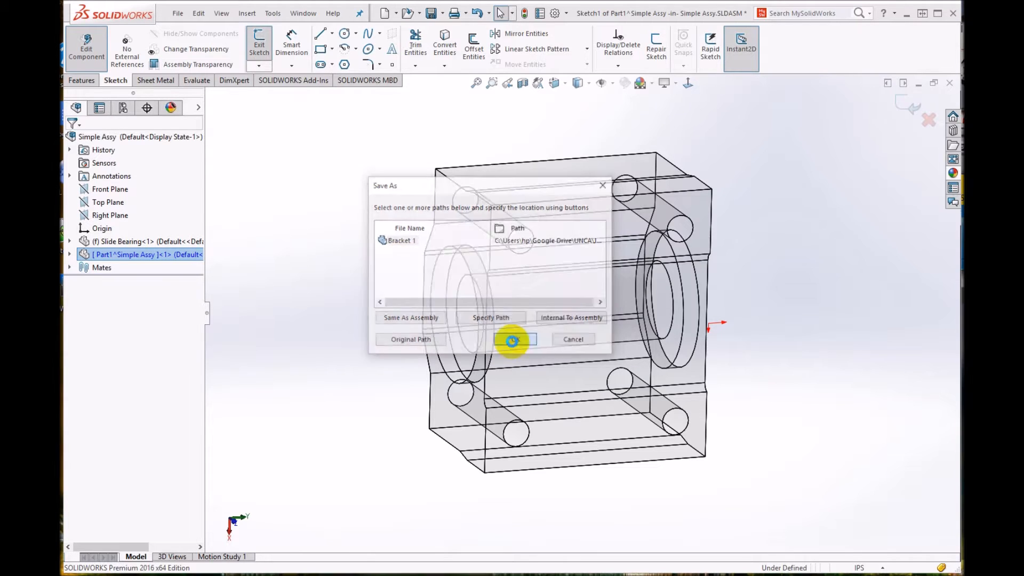
left_click(112, 258)
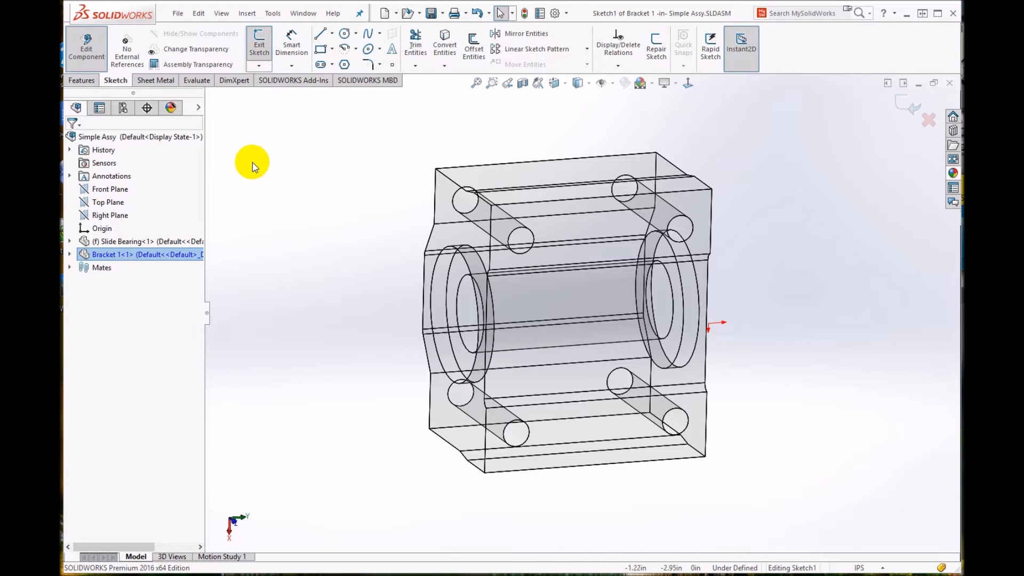
- Sketch a corner rectangle on the bearing's mounting face, spanning from its upper corner to the diagonally opposite lower corner
left_click(322, 52)
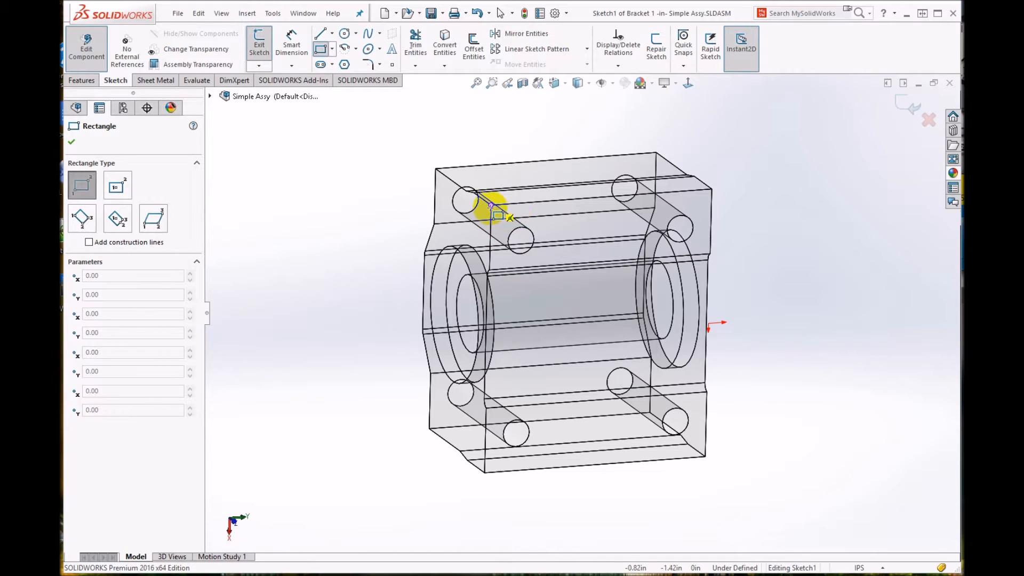
left_click(491, 206)
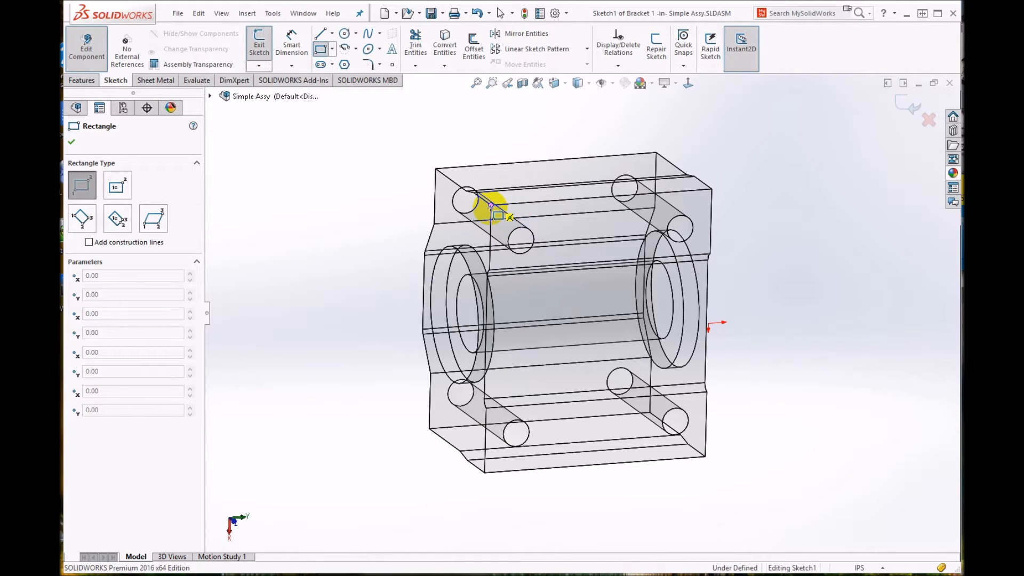
left_click(705, 456)
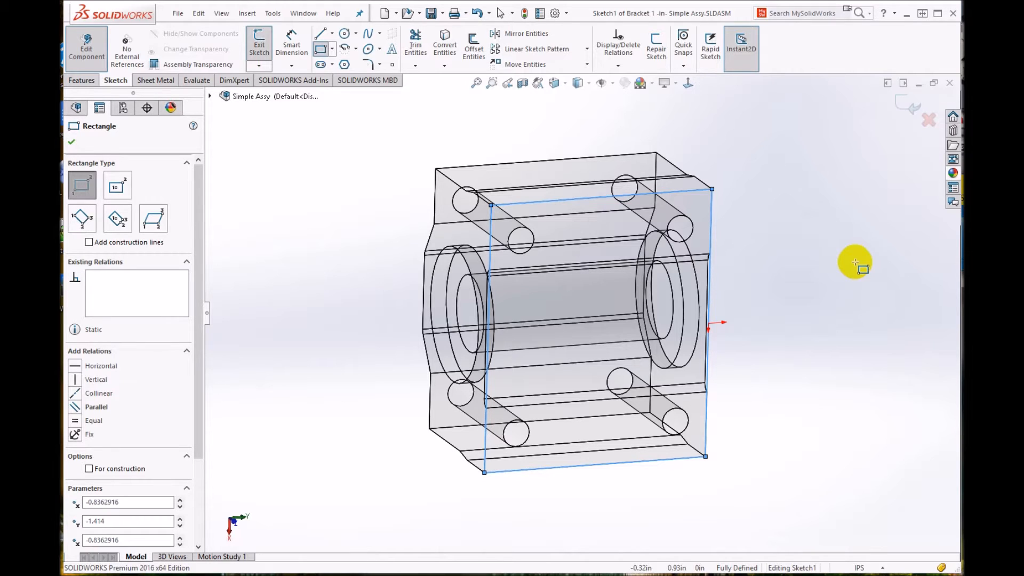
left_click(73, 142)
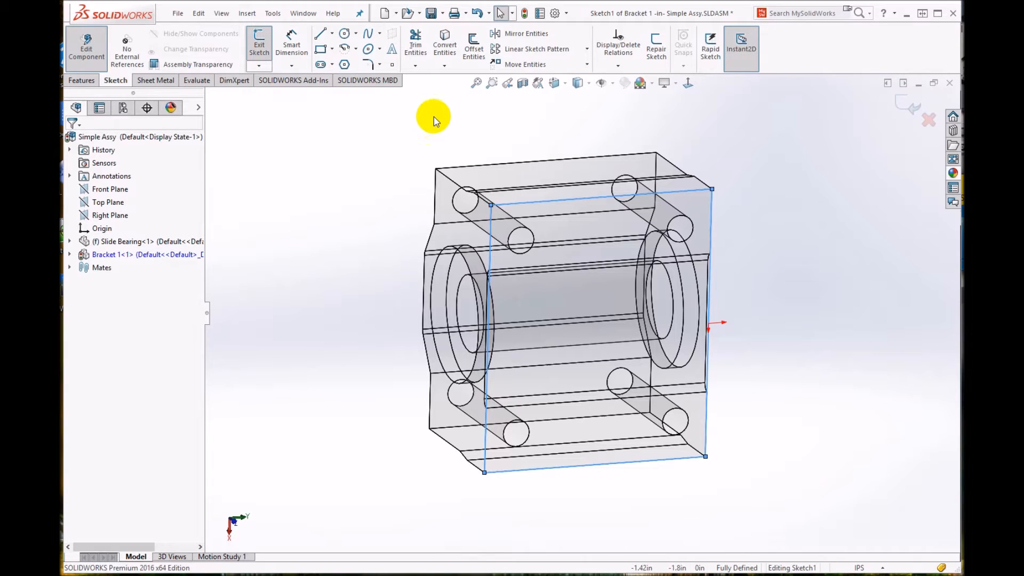
- Convert the slide bearing's four mounting-hole edges into circles in the bracket sketch and exit the sketch
left_click(442, 50)
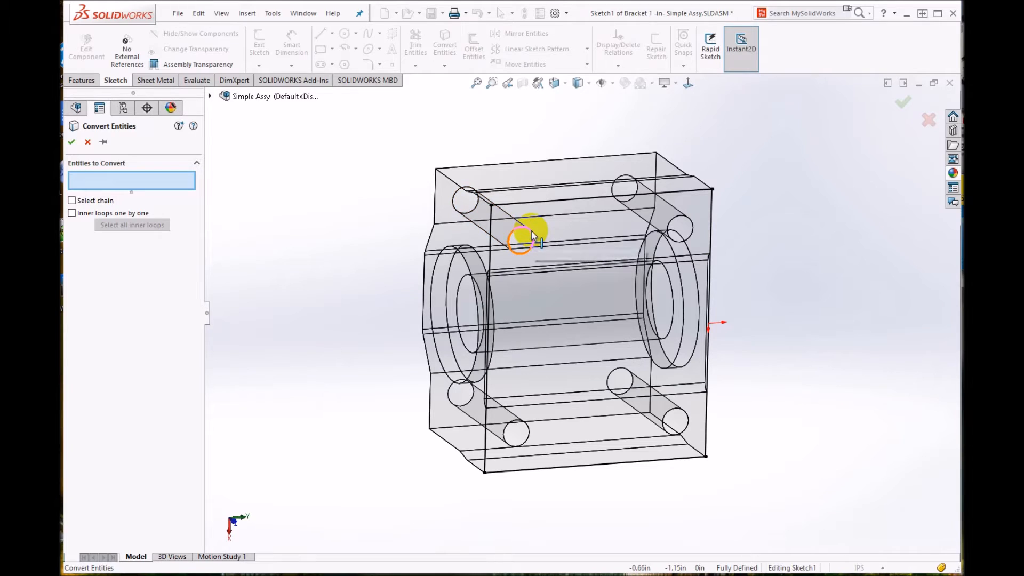
left_click(532, 234)
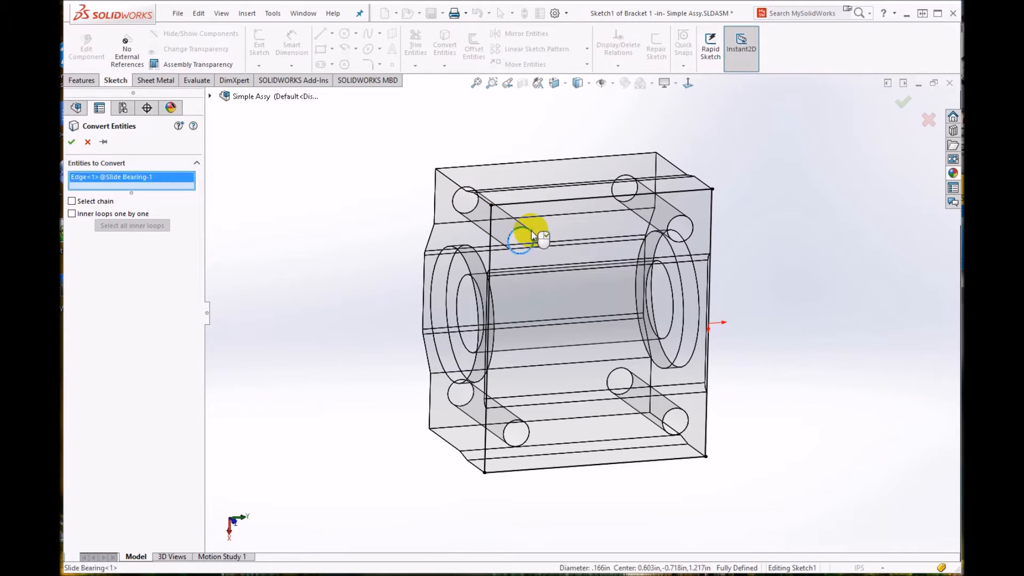
left_click(692, 224)
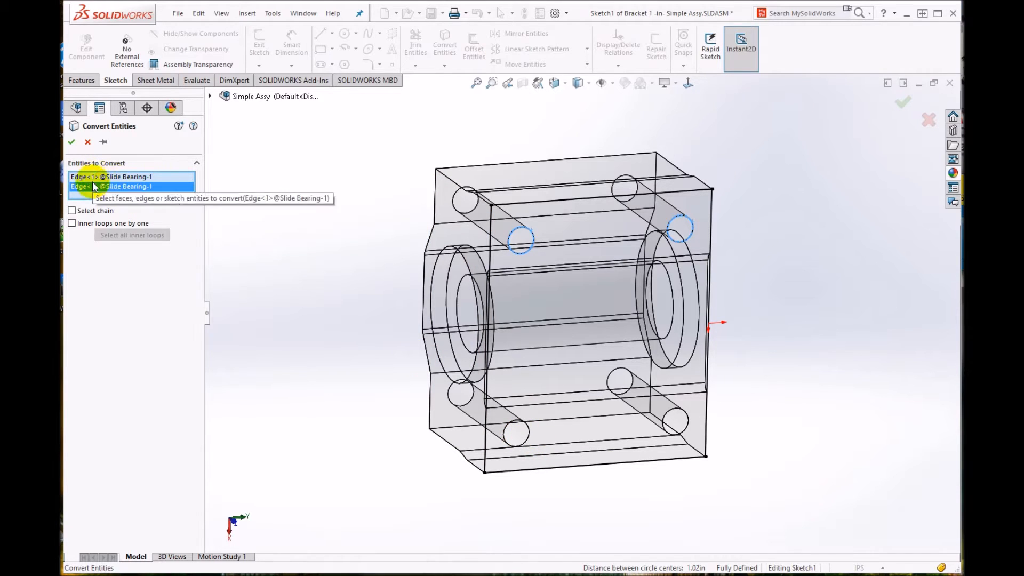
left_click(530, 436)
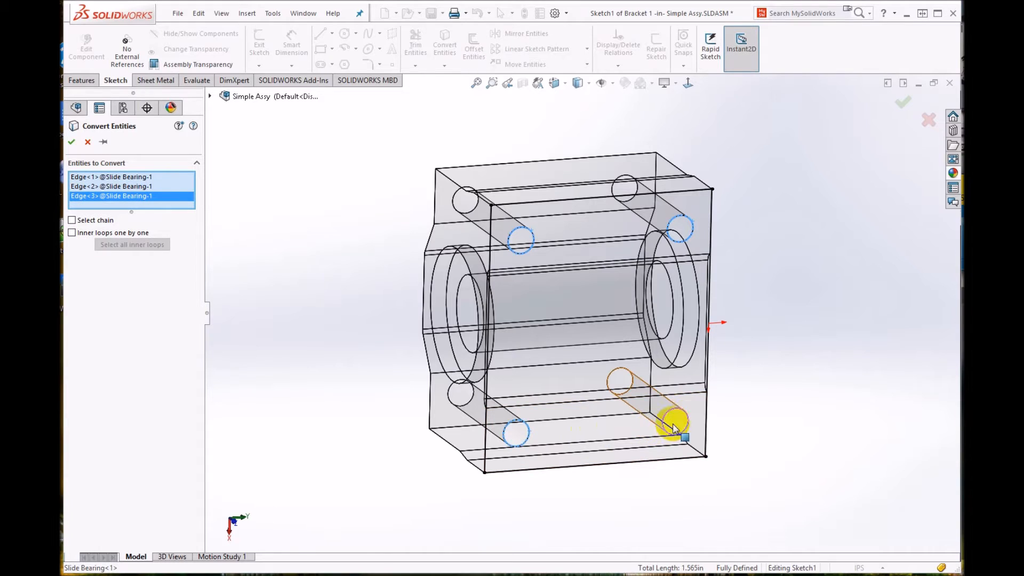
left_click(686, 415)
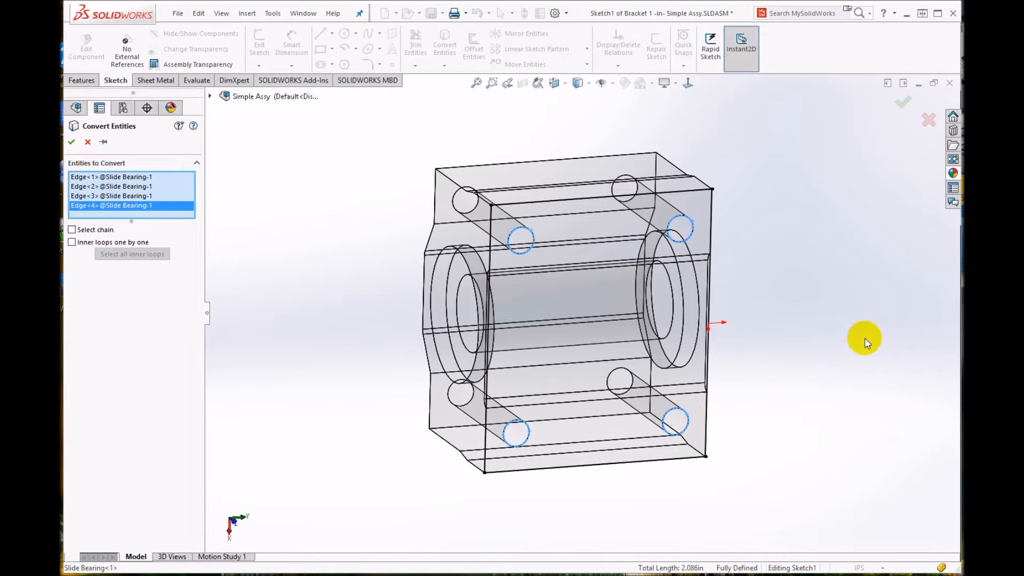
left_click(899, 107)
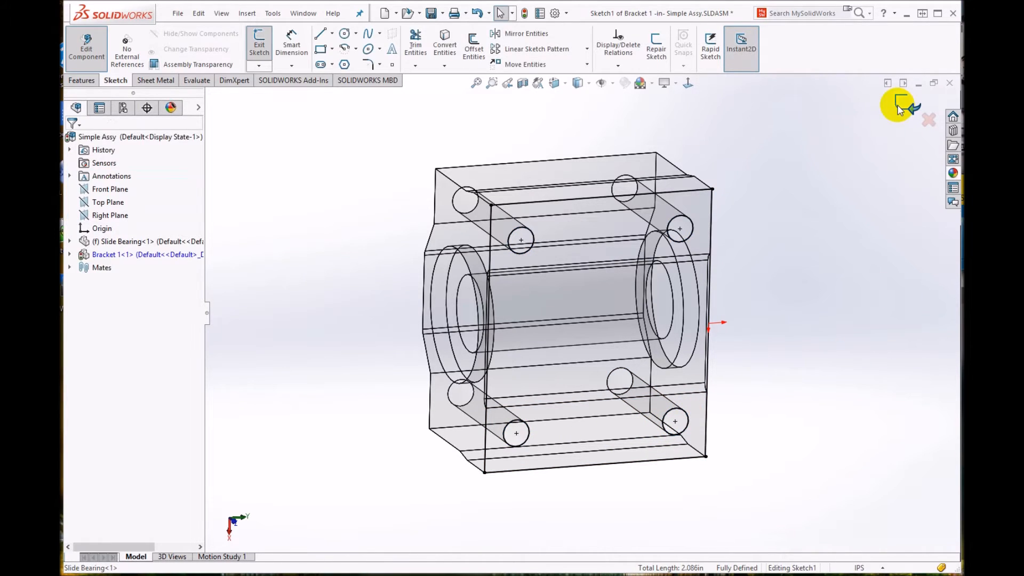
mouse_move(766, 404)
middle_mouse_down()
mouse_move(755, 370)
mouse_move(697, 375)
mouse_move(746, 366)
mouse_move(760, 388)
mouse_move(809, 368)
mouse_move(782, 372)
mouse_move(810, 379)
mouse_move(782, 373)
mouse_move(777, 389)
middle_mouse_up()
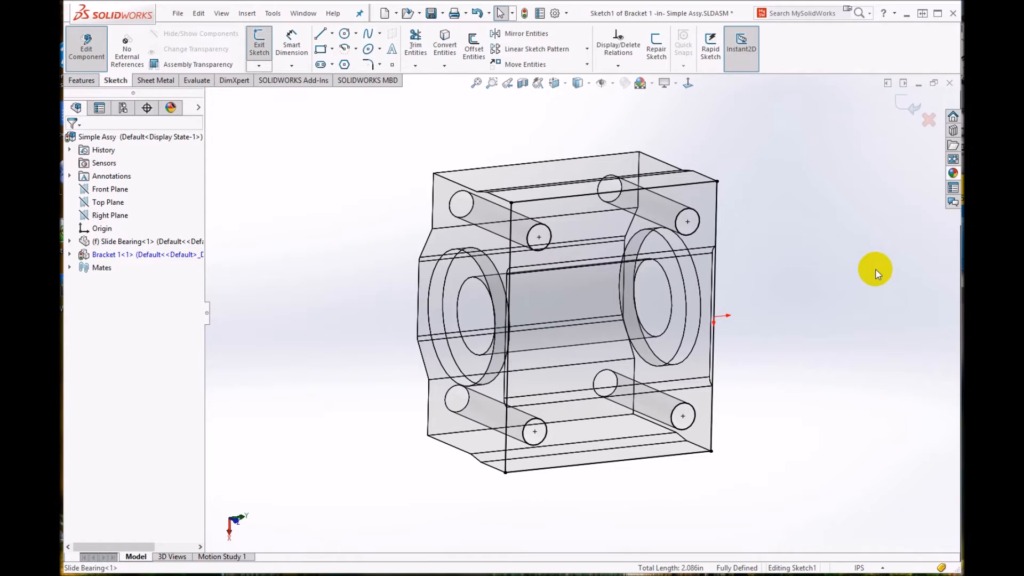
left_click(915, 110)
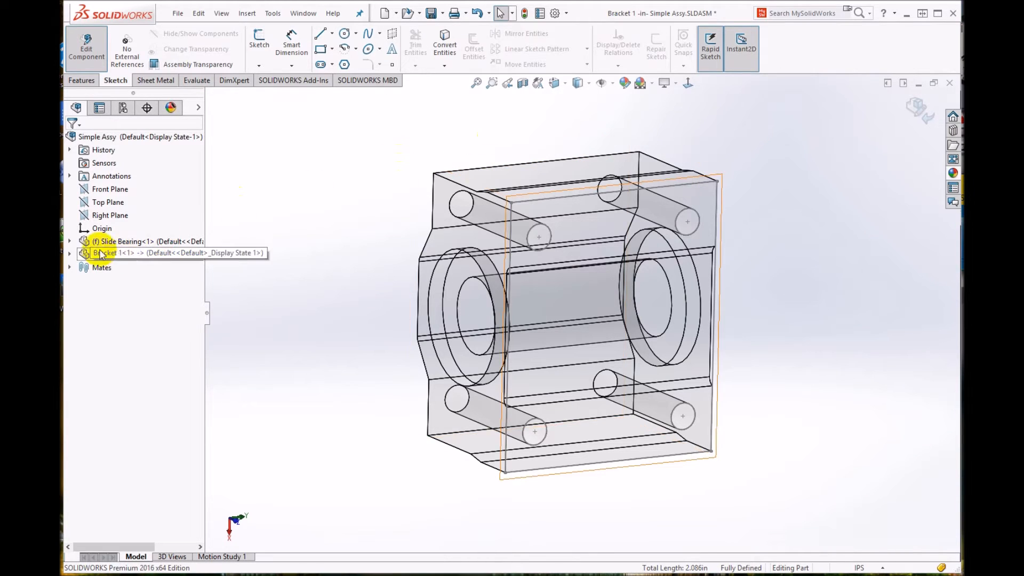
- Extrude the bracket's plate sketch with its four holes as a blind boss to a depth of 0.125 in
left_click(70, 256)
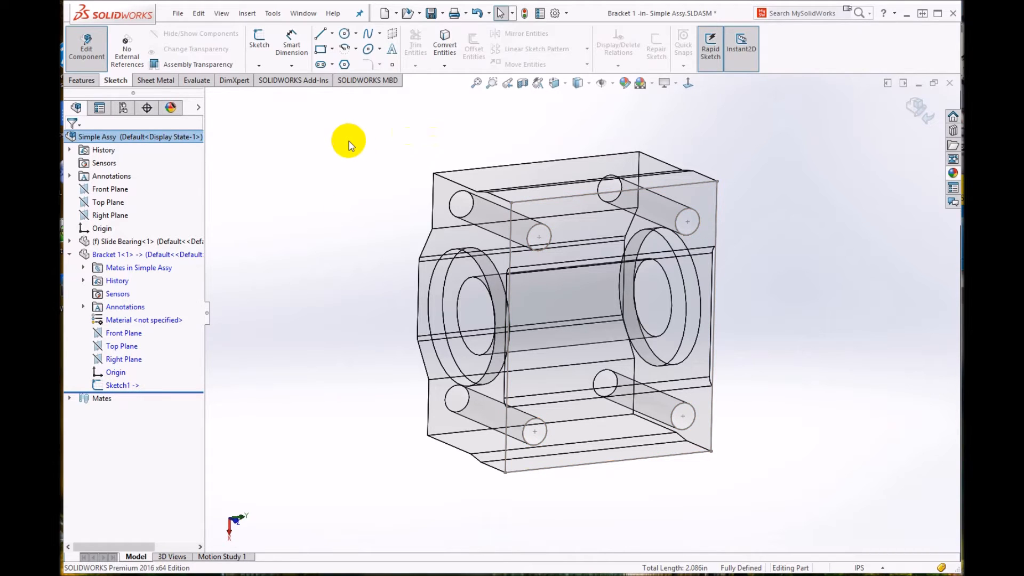
left_click(83, 80)
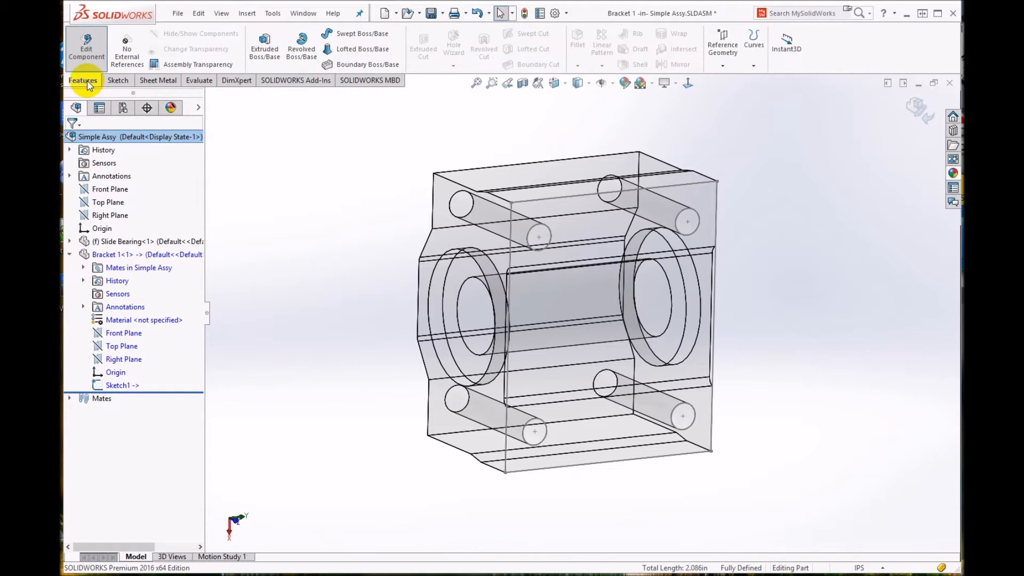
left_click(260, 50)
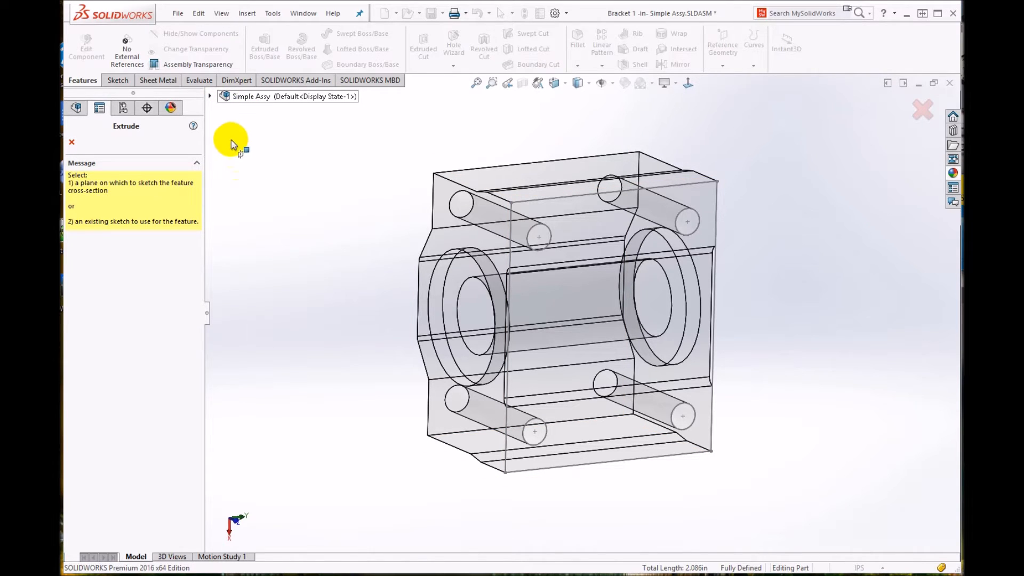
left_click(210, 96)
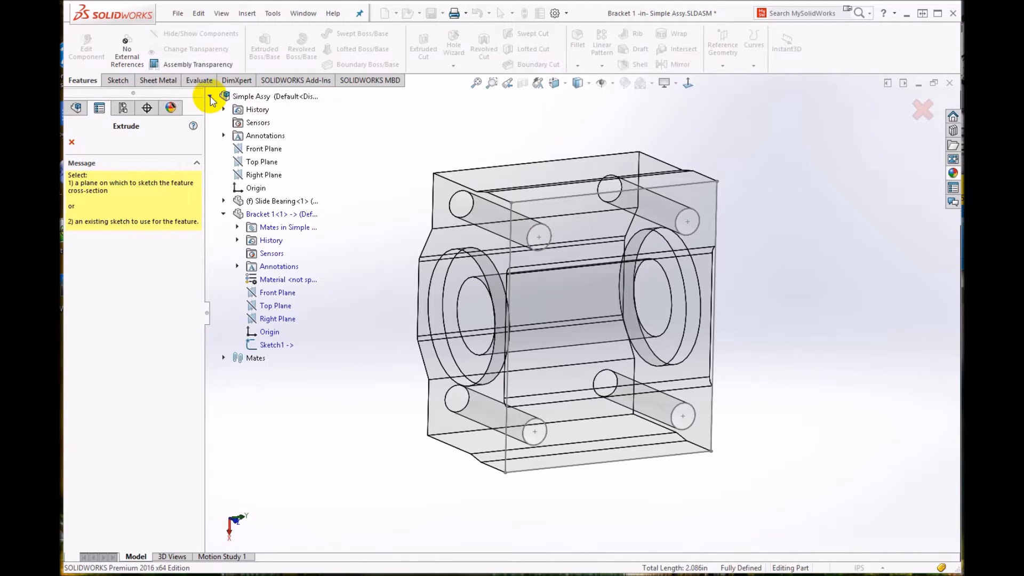
left_click(278, 345)
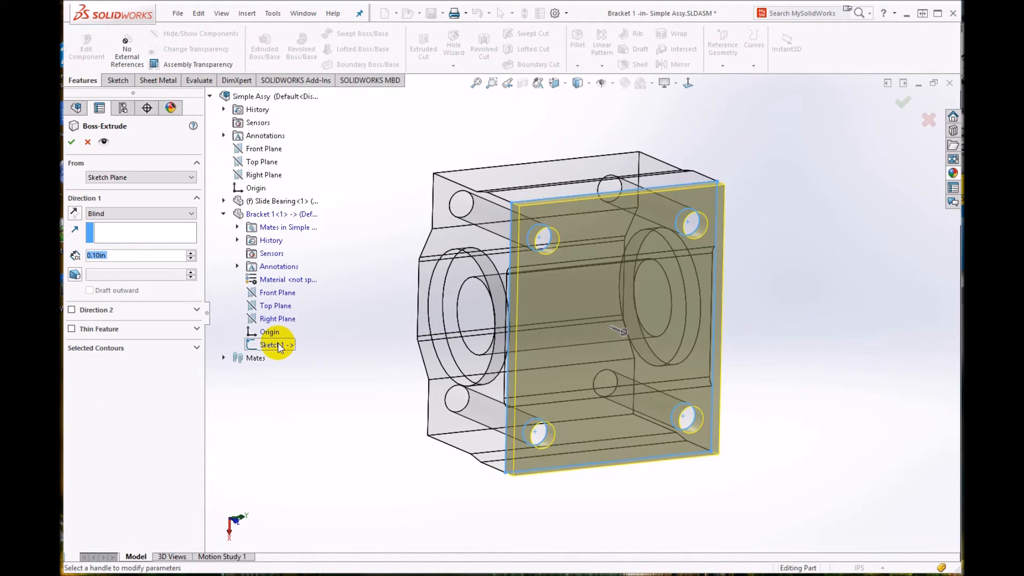
middle_click_drag(520, 348, 515, 373)
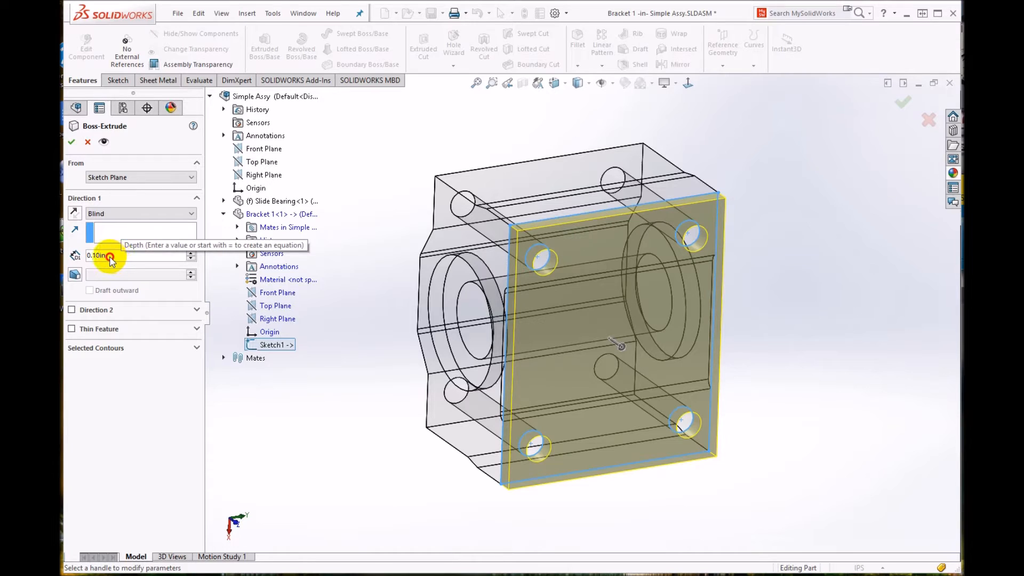
left_click_drag(102, 256, 69, 257)
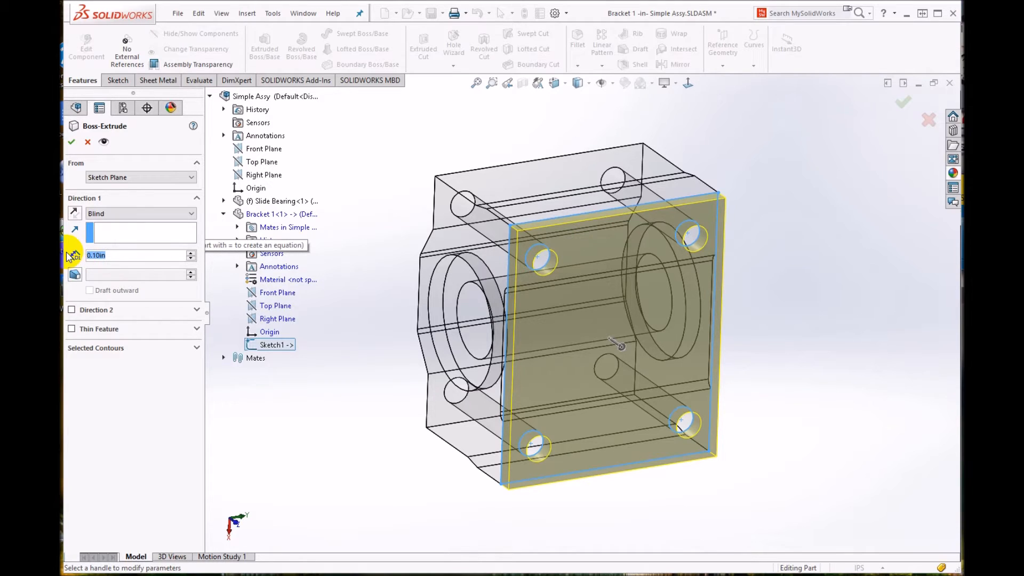
type(".125")
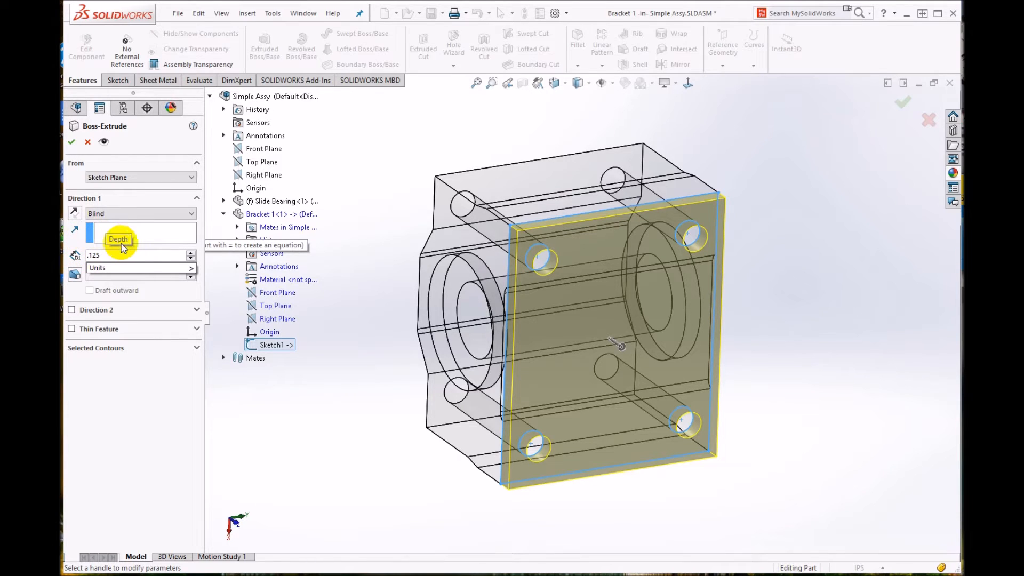
key("Return")
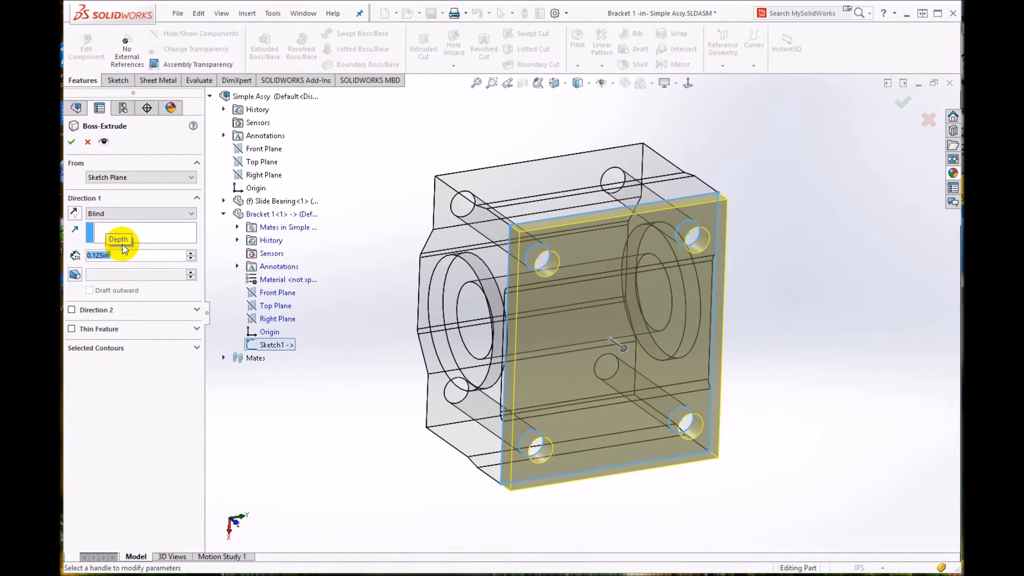
left_click(72, 142)
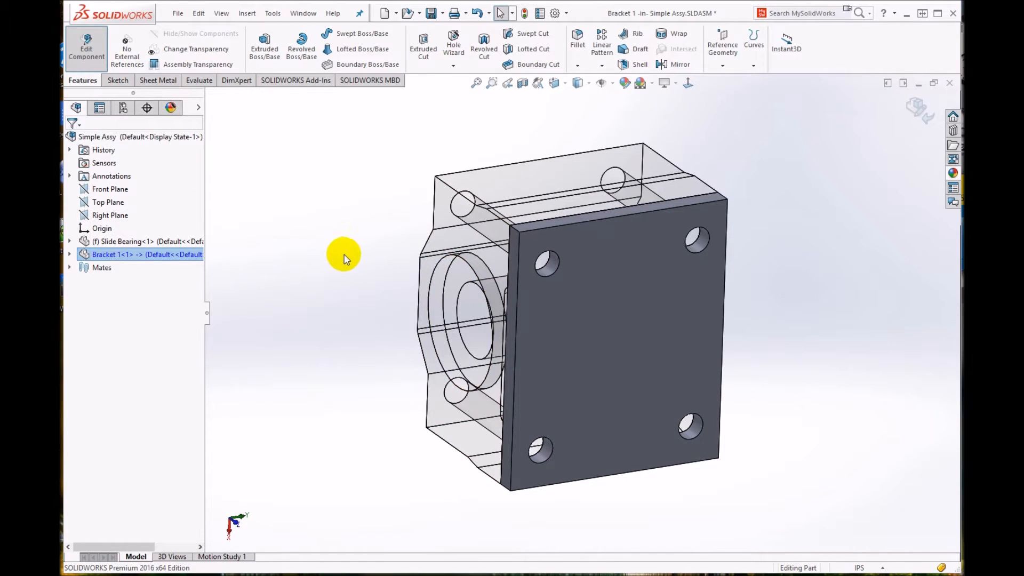
- Finish editing the bracket in context and return to editing the Simple Assy assembly
mouse_move(341, 260)
middle_mouse_down()
mouse_move(370, 215)
mouse_move(384, 233)
mouse_move(338, 236)
mouse_move(348, 252)
middle_mouse_up()
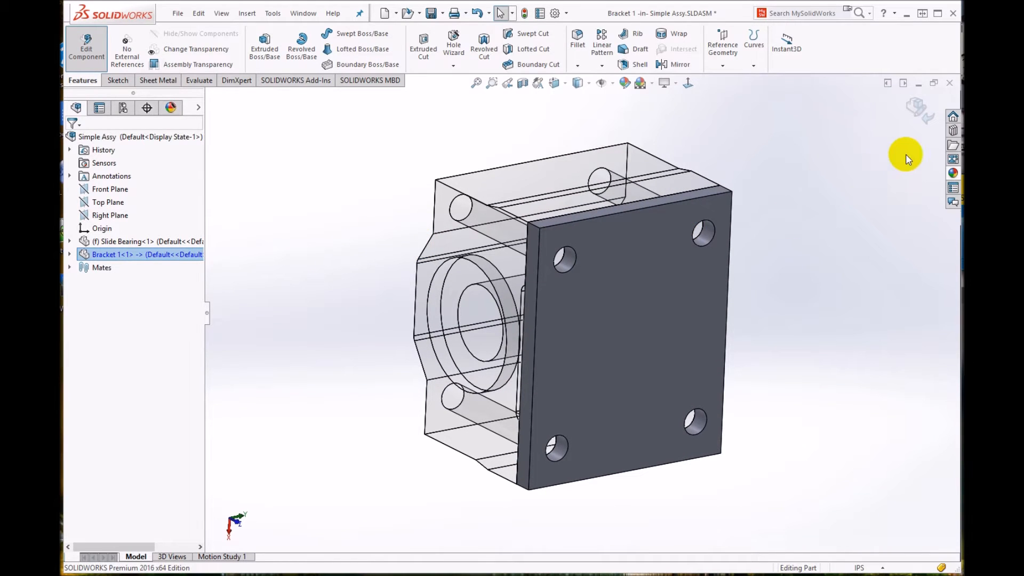
left_click(918, 116)
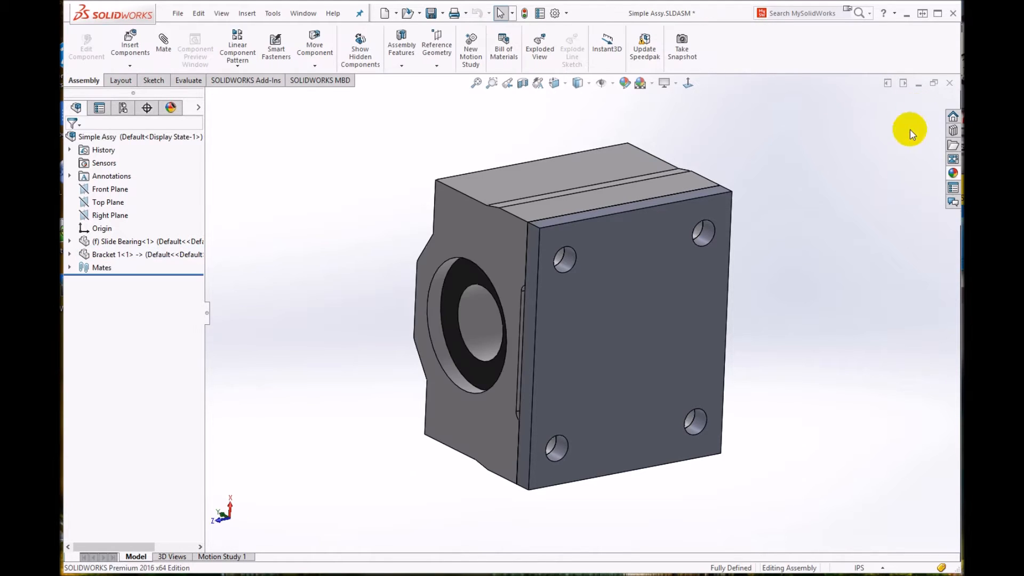
middle_click_drag(830, 407, 789, 380)
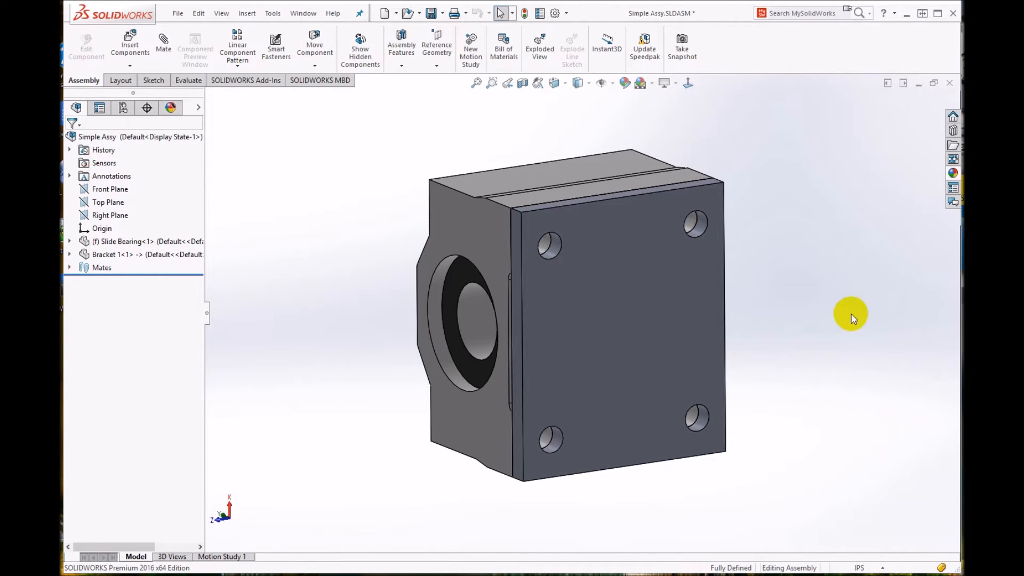
- Switch to the Very Simple Assy assembly to examine its finished green bracket, and return to Simple Assy
key("Escape")
left_click(302, 14)
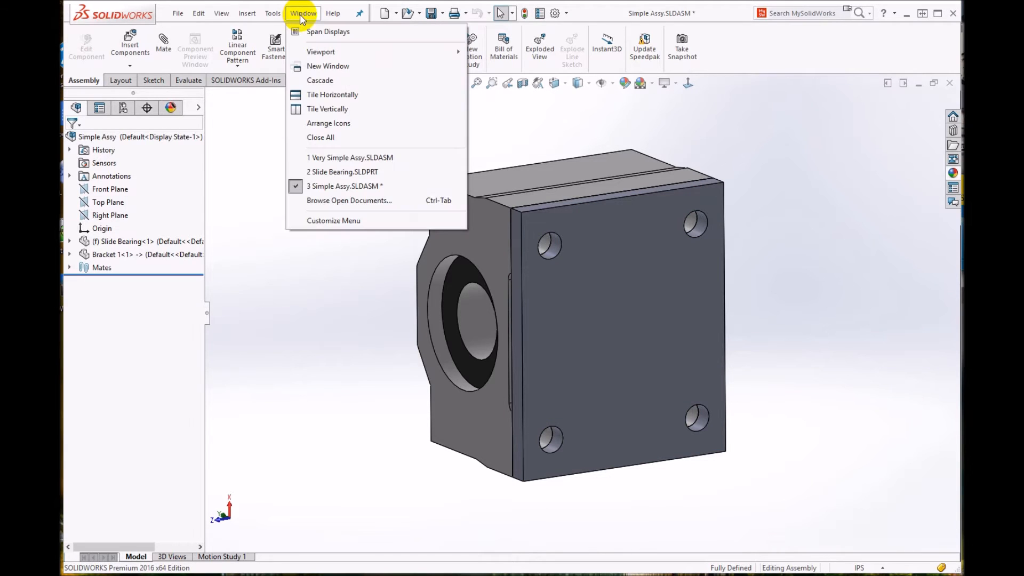
left_click(356, 158)
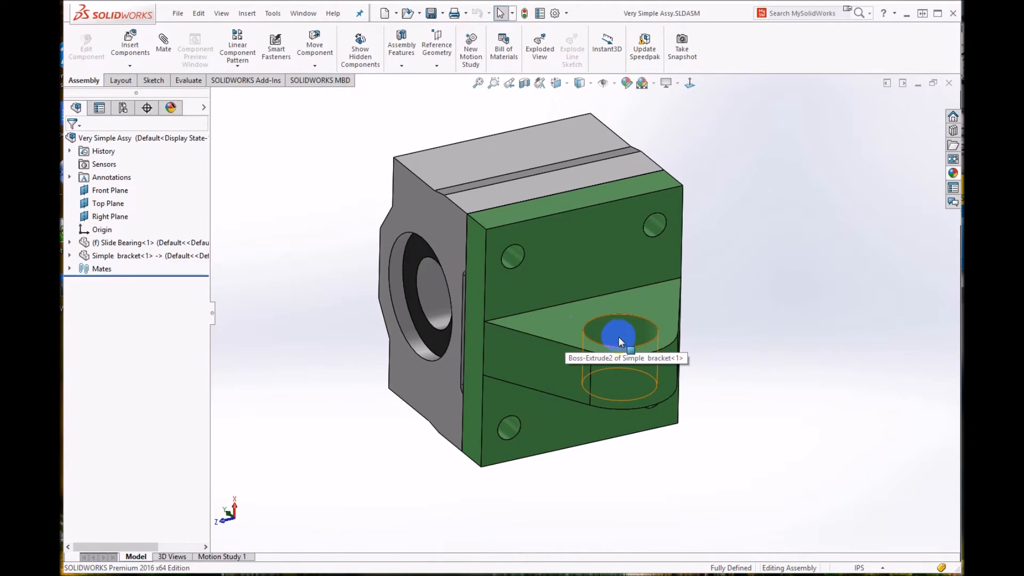
middle_click_drag(672, 312, 692, 333)
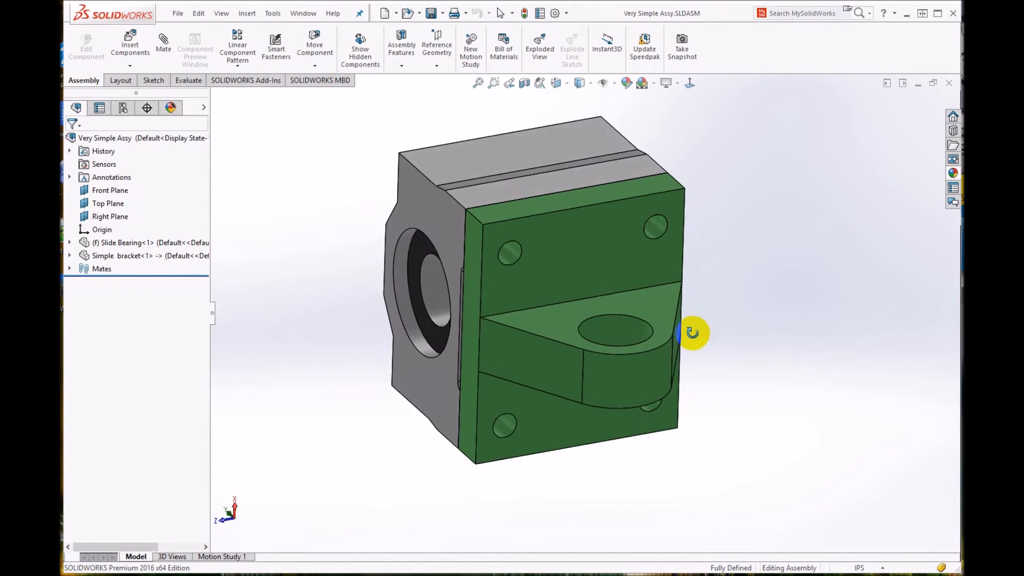
left_click(303, 12)
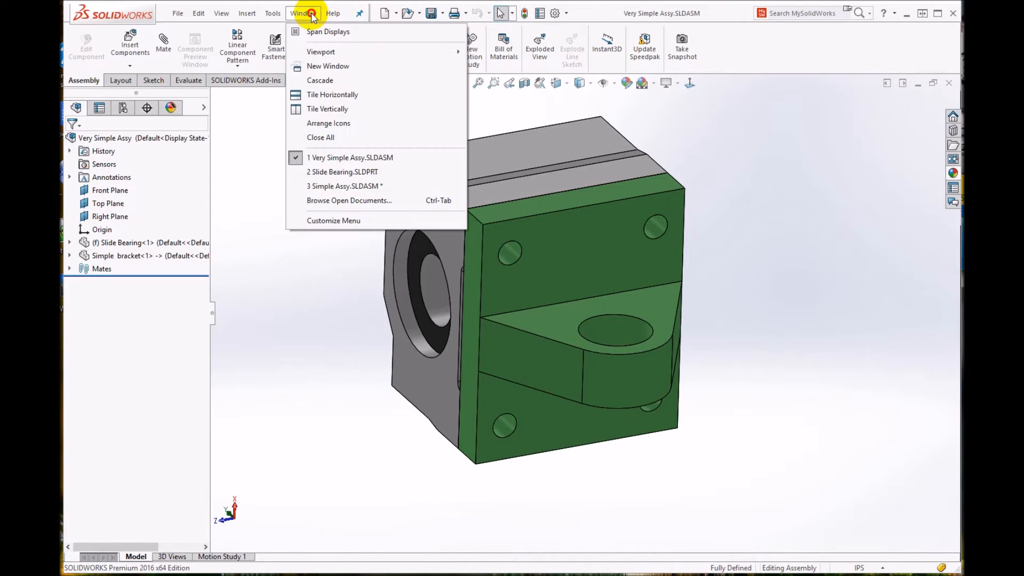
left_click(344, 186)
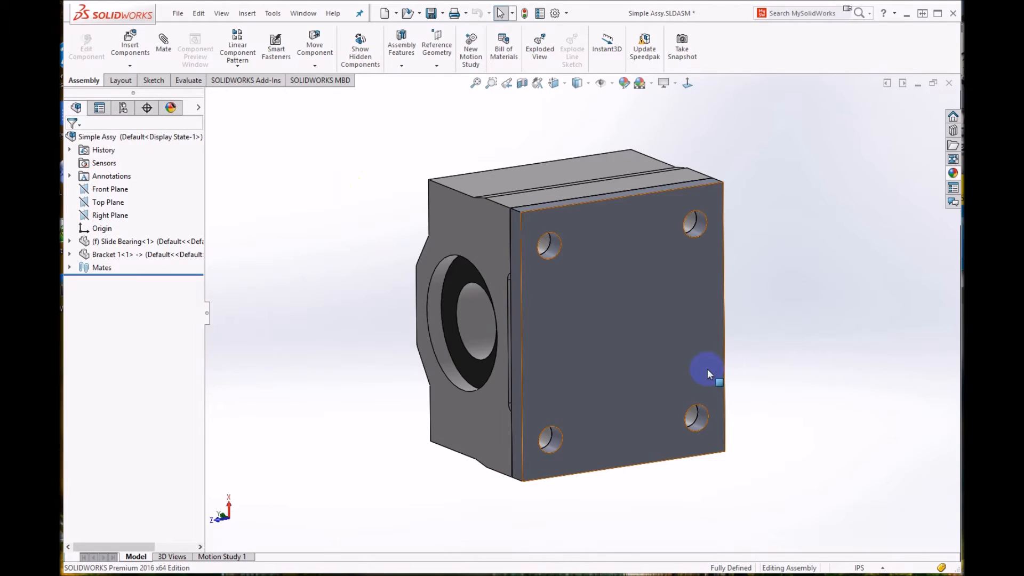
- Open the Bracket 1 plate for part editing within the assembly
middle_click_drag(711, 355, 664, 355)
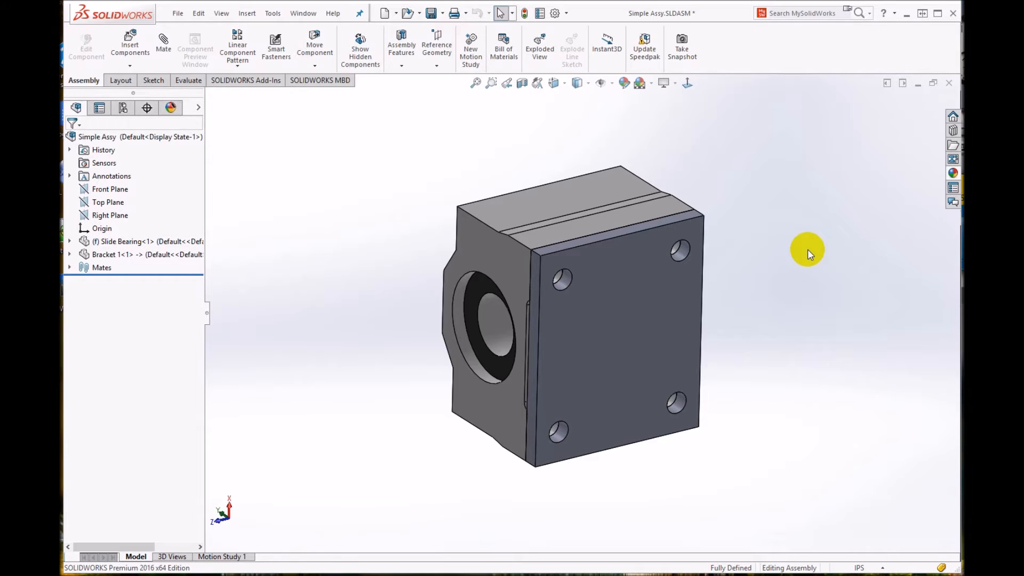
right_click(625, 285)
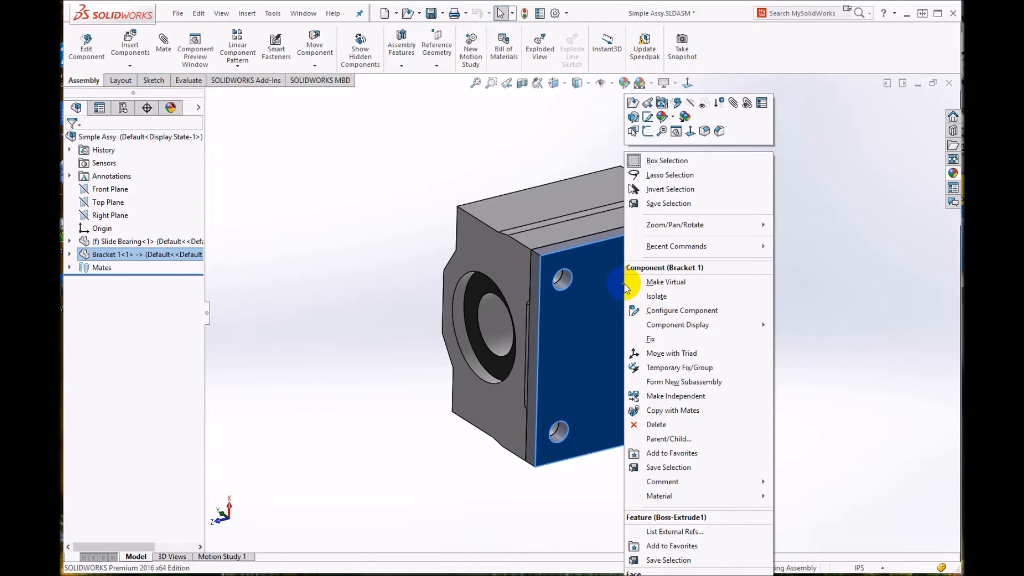
left_click(678, 104)
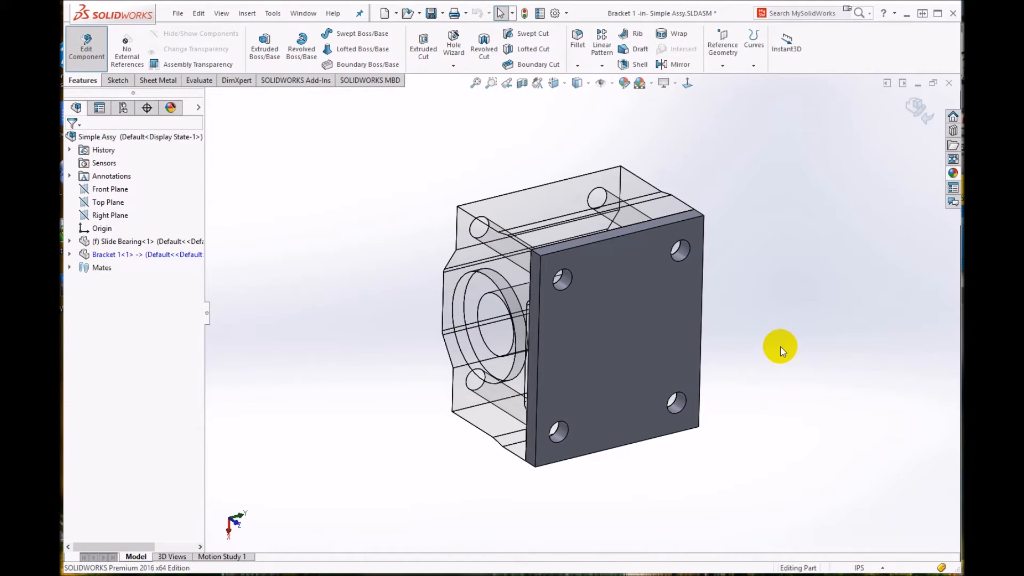
- Start a reference plane in the bracket, using the plate's narrow upper face as the first reference
left_click(71, 255)
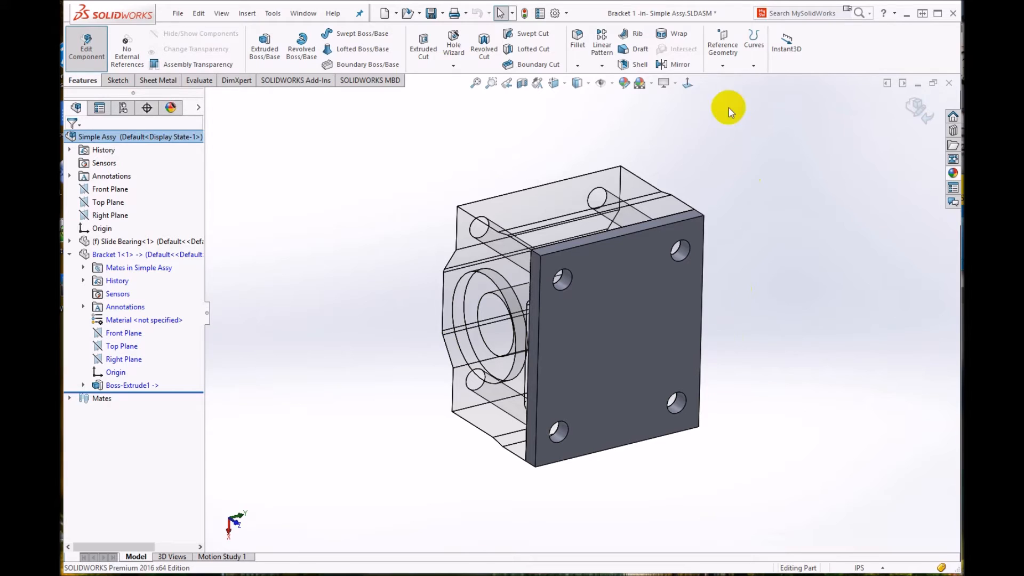
left_click(726, 41)
left_click(734, 80)
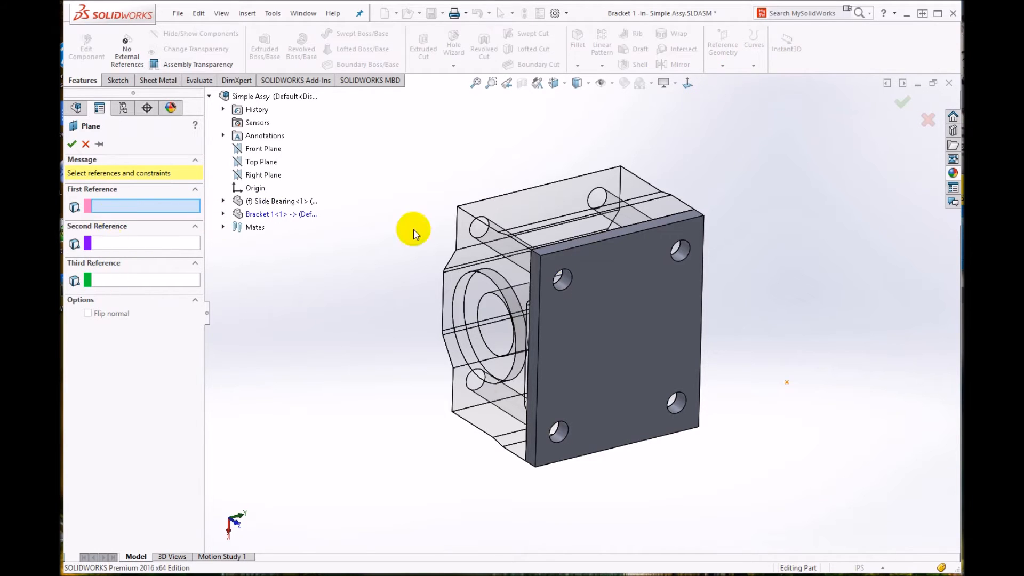
scroll(779, 271, "down", 2)
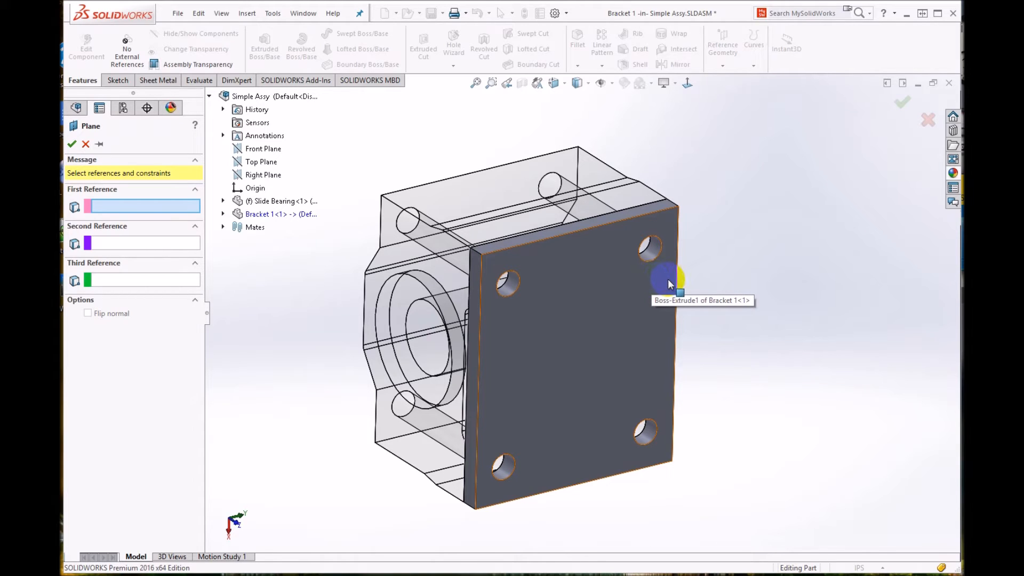
mouse_move(709, 350)
middle_mouse_down()
mouse_move(690, 251)
mouse_move(690, 341)
mouse_move(713, 347)
mouse_move(704, 245)
mouse_move(709, 349)
middle_mouse_up()
scroll(632, 372, "up", 1)
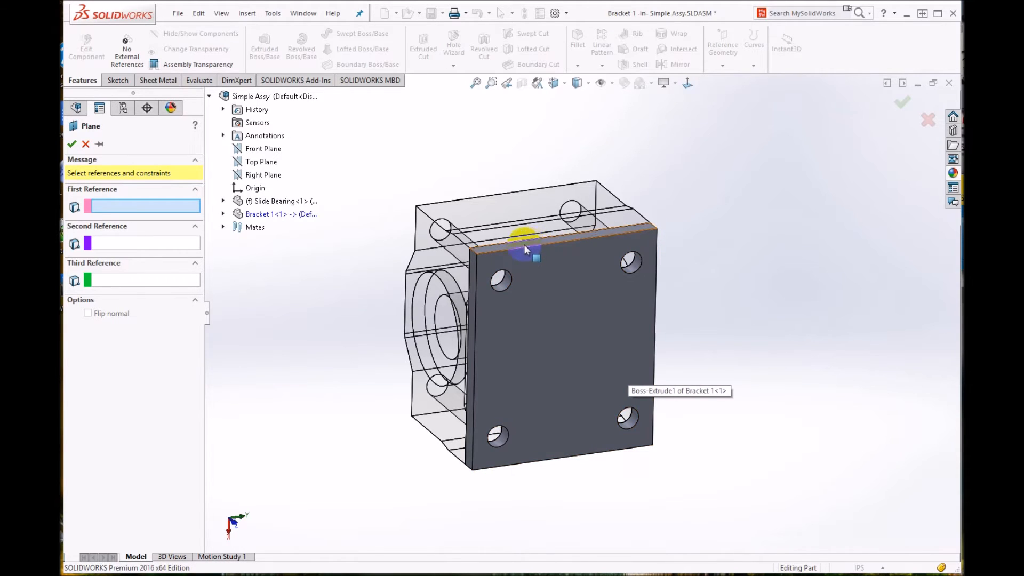
scroll(521, 247, "down", 3)
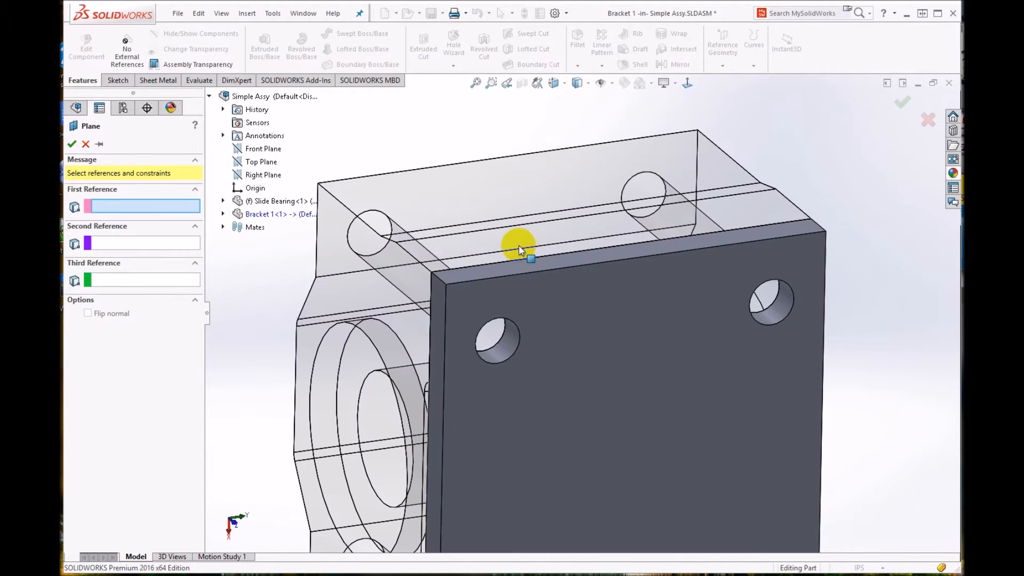
left_click(468, 273)
- Add the plate's narrow lower face as the second reference and create the mid plane between both faces
scroll(616, 338, "up", 3)
middle_click_drag(616, 339, 666, 307)
scroll(666, 307, "down", 3)
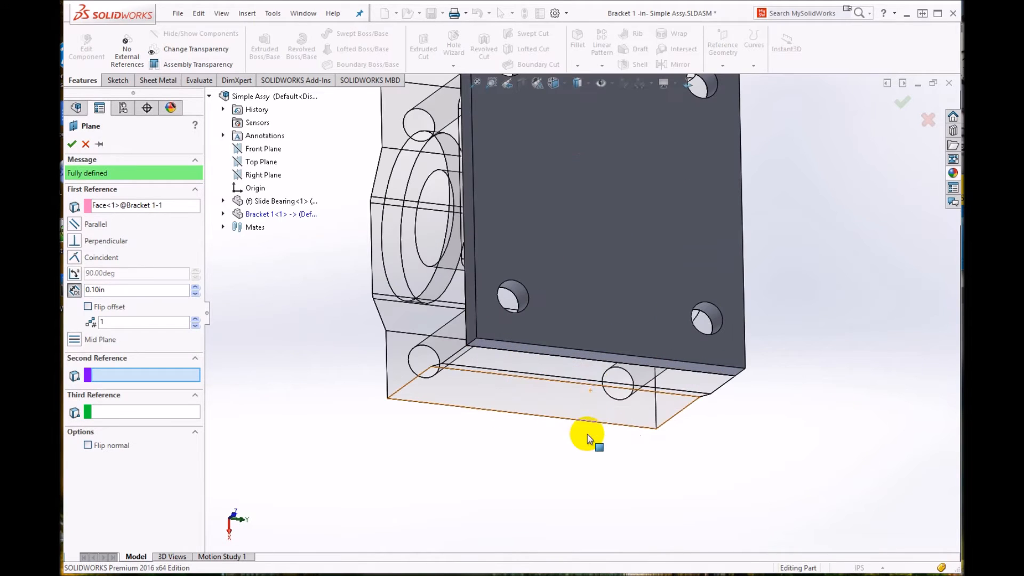
left_click(547, 353)
scroll(581, 318, "up", 2)
scroll(584, 319, "up", 2)
middle_click_drag(586, 317, 581, 420)
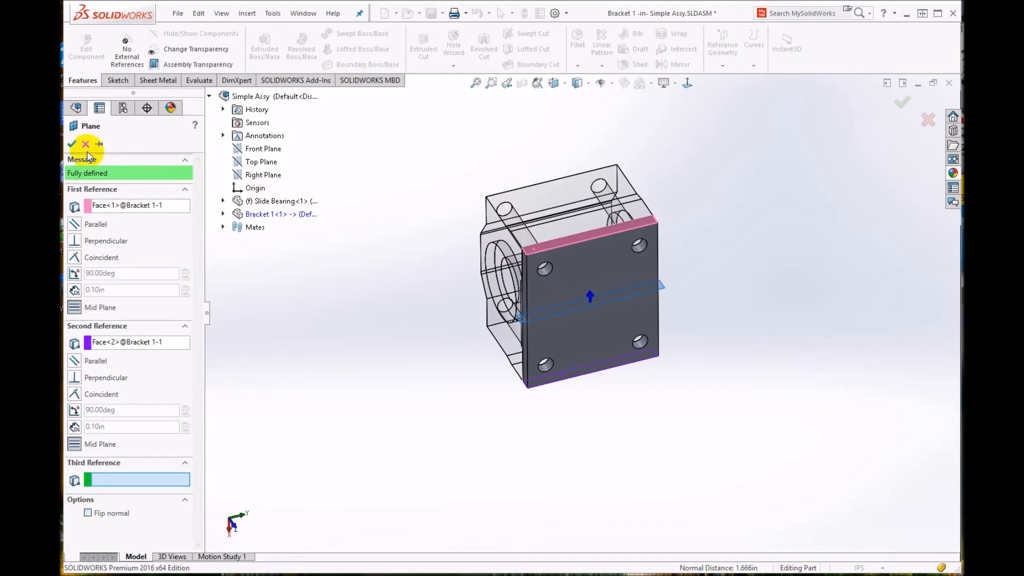
left_click(71, 145)
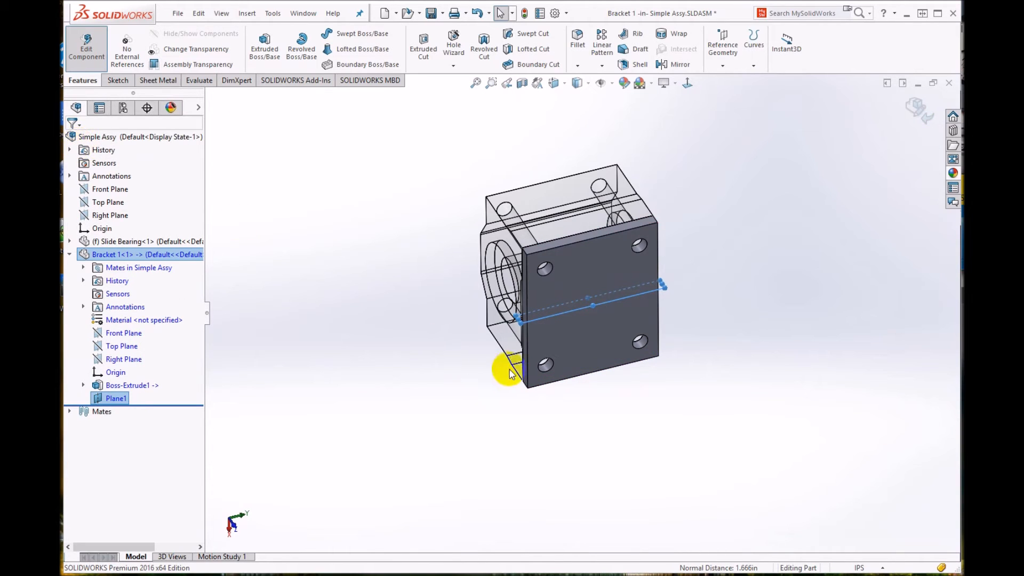
- Enlarge the displayed boundary of the new mid plane so it extends beyond the plate on both sides
left_click_drag(518, 323, 502, 395)
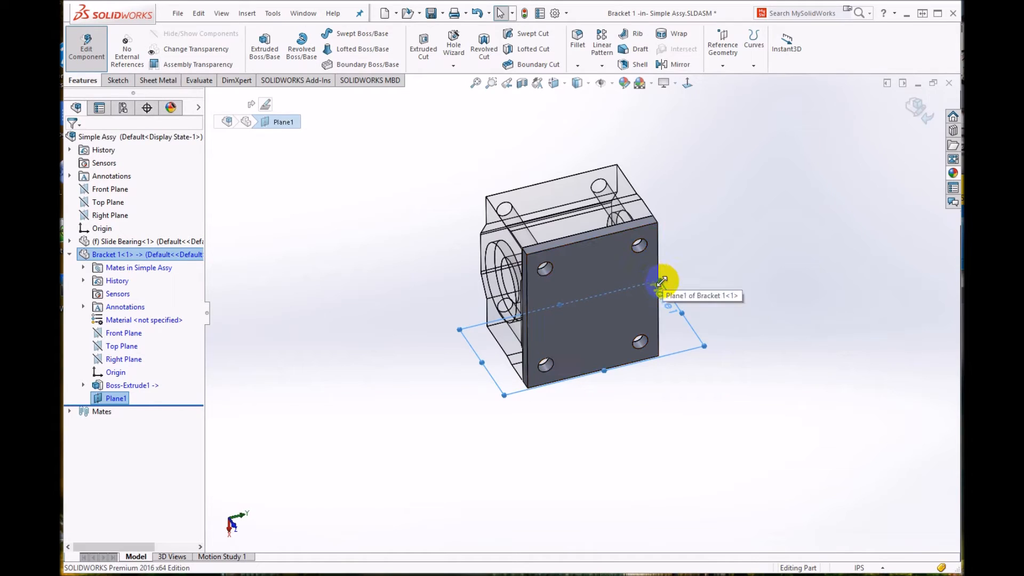
left_click_drag(660, 283, 721, 214)
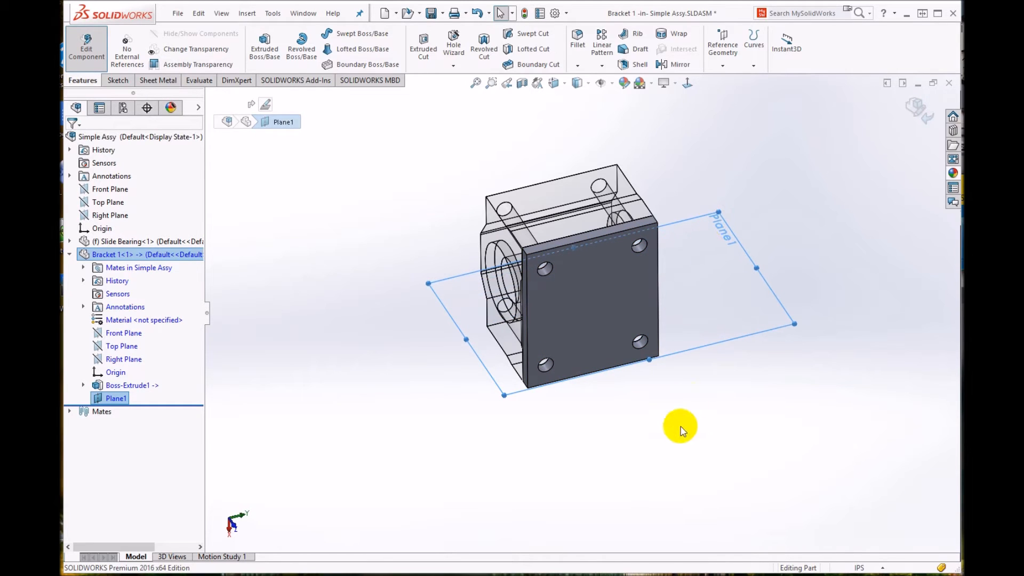
mouse_move(647, 423)
middle_mouse_down()
mouse_move(660, 334)
mouse_move(679, 300)
mouse_move(656, 375)
mouse_move(674, 378)
mouse_move(661, 411)
middle_mouse_up()
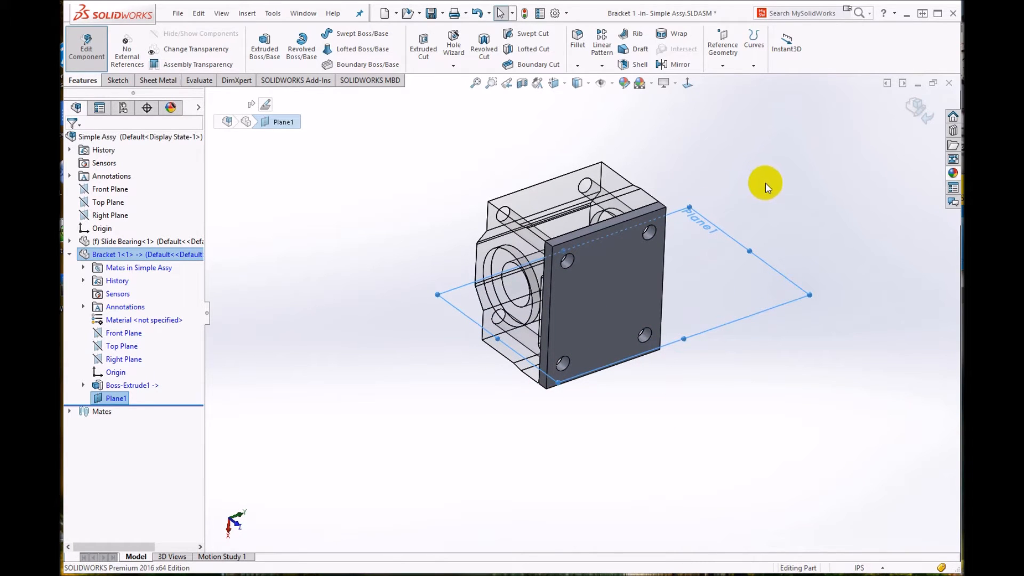
- Turn on the visibility of planes in the graphics area
left_click(610, 84)
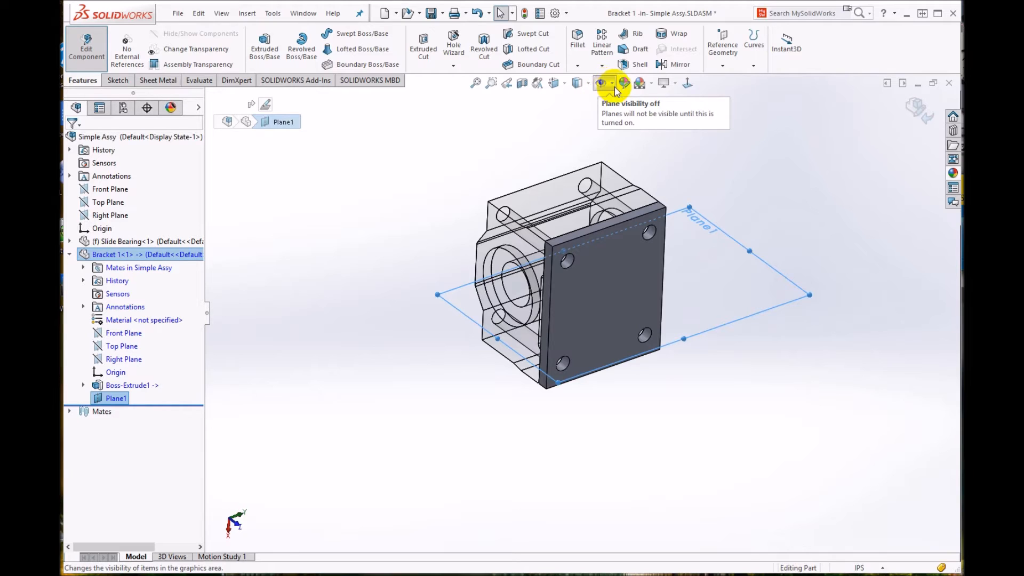
left_click(604, 85)
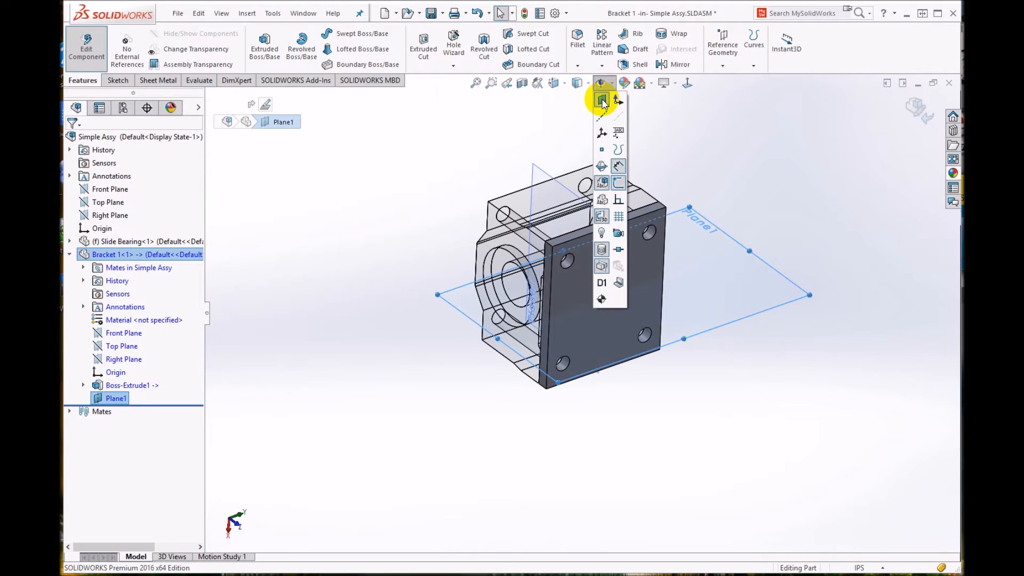
middle_click_drag(790, 387, 764, 383)
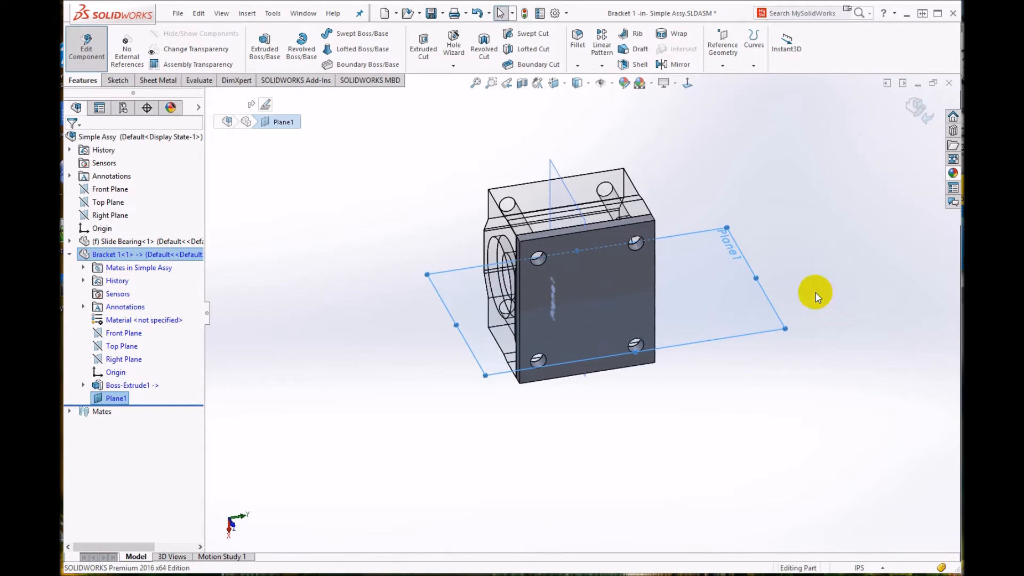
- Examine the finished bracket in Very Simple Assy as a reference, then return to the Simple Assy bracket
left_click(849, 237)
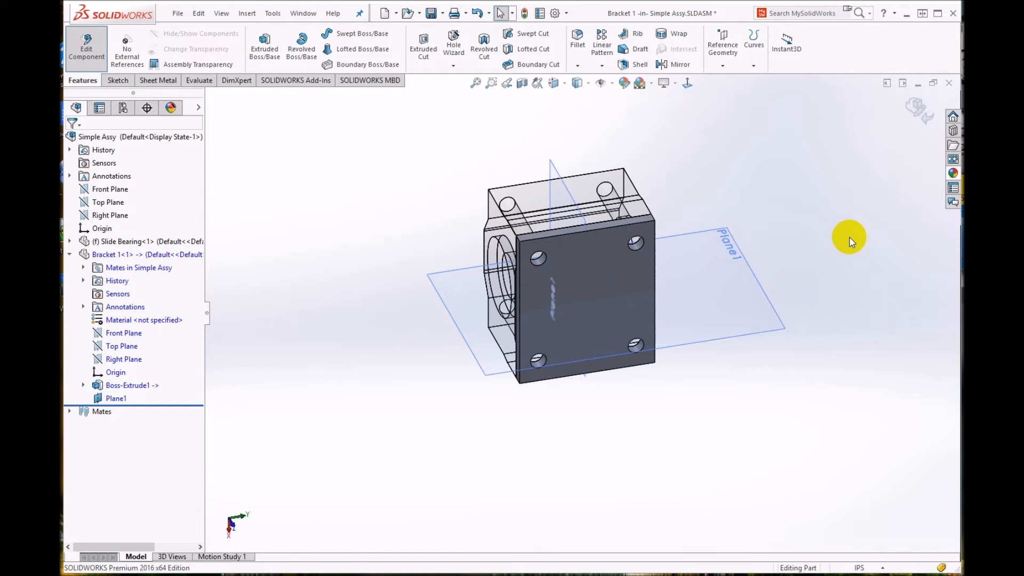
middle_click_drag(766, 410, 757, 432)
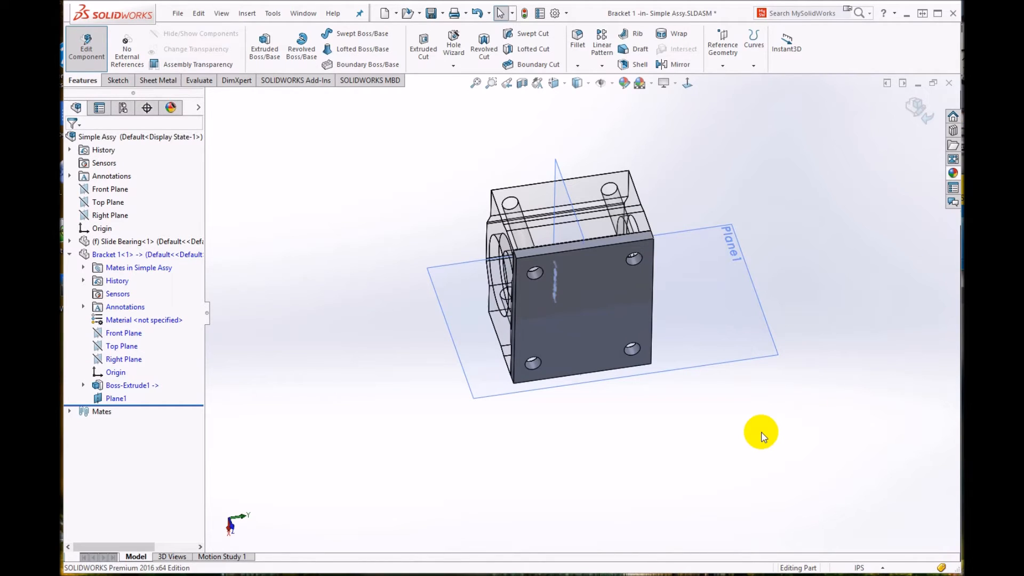
left_click(303, 13)
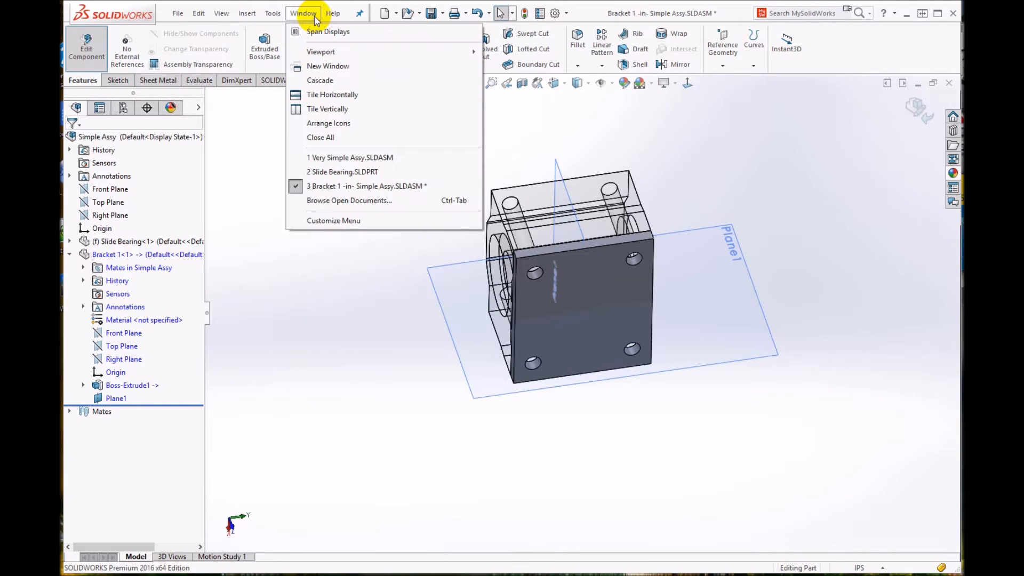
left_click(344, 157)
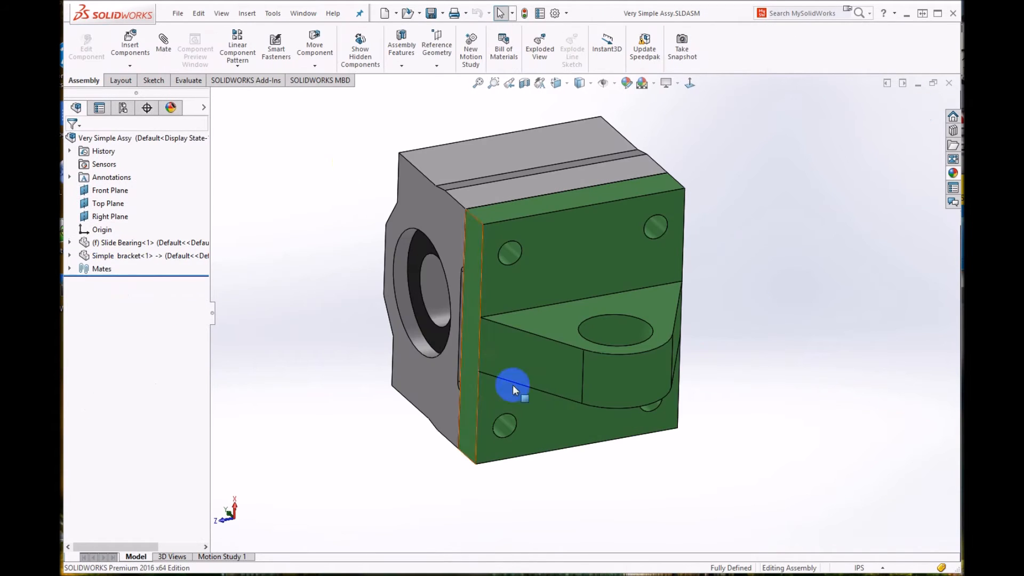
left_click(302, 15)
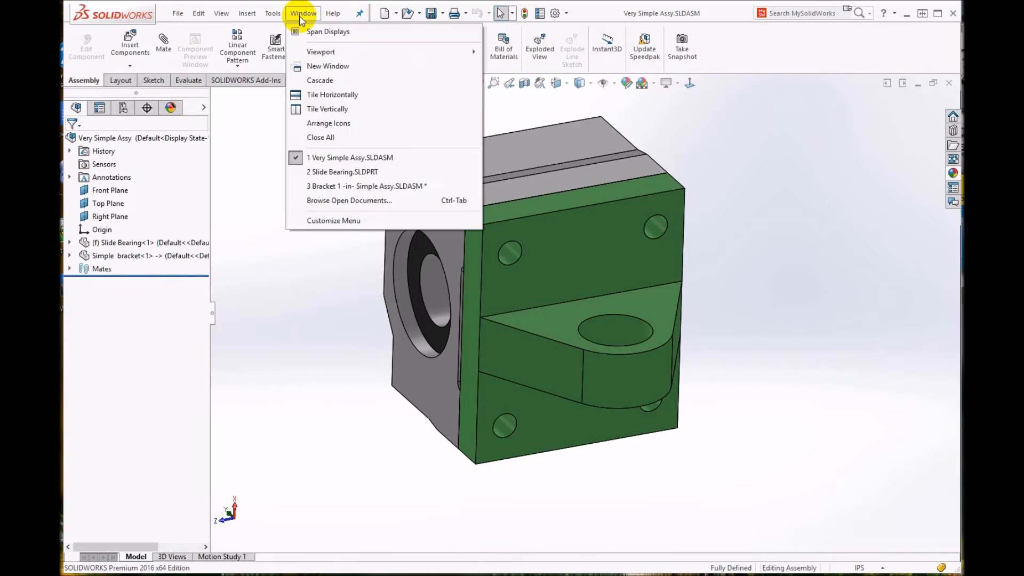
left_click(354, 186)
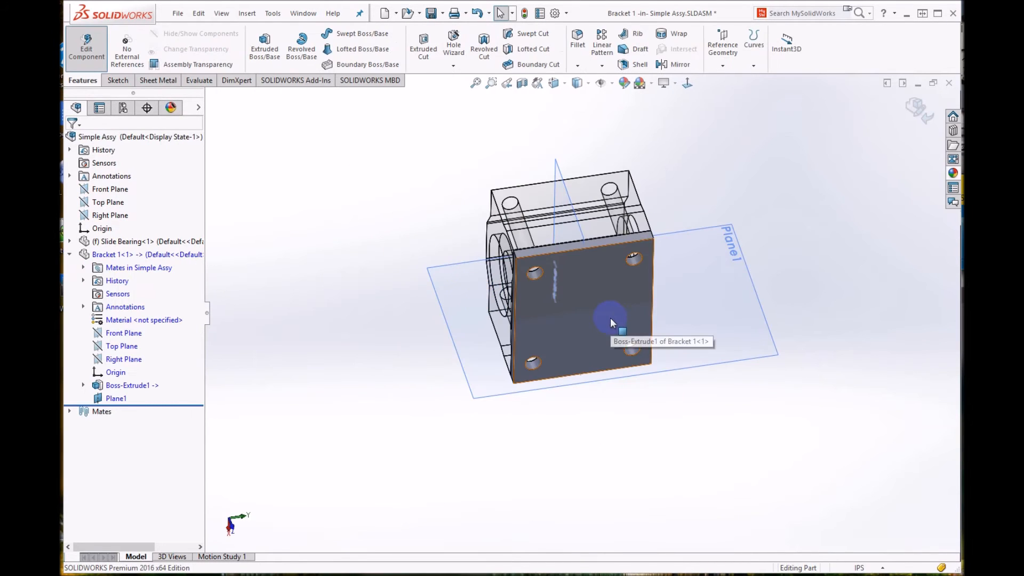
- Start an Extruded Boss/Base in the bracket with its sketch on the mid plane Plane1
left_click(611, 301)
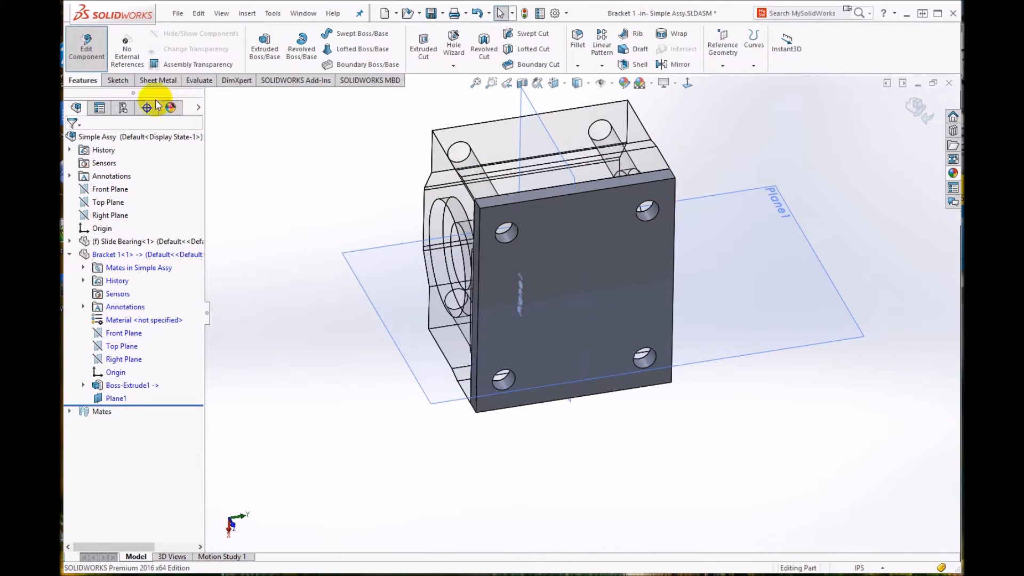
left_click(265, 50)
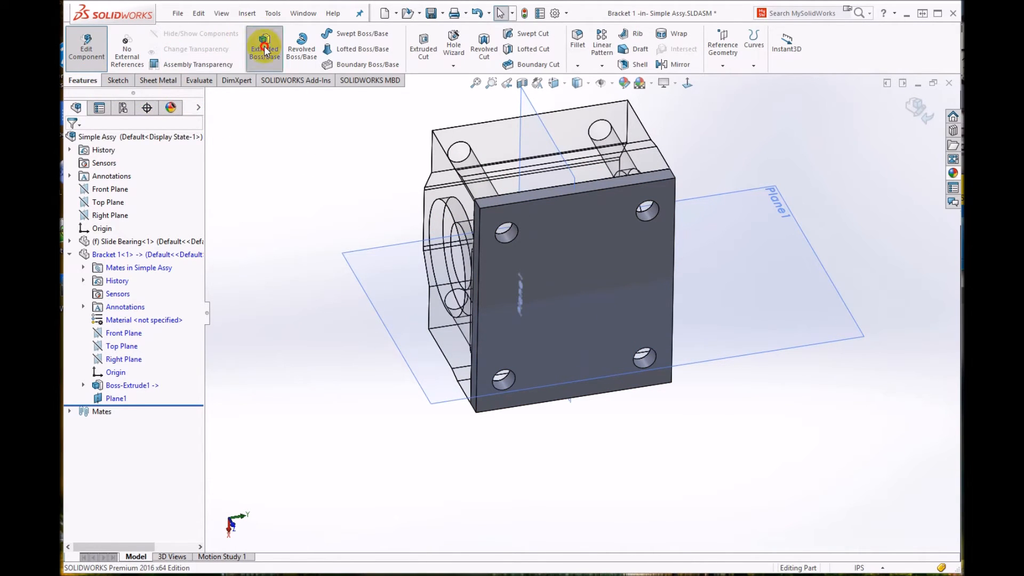
left_click(828, 280)
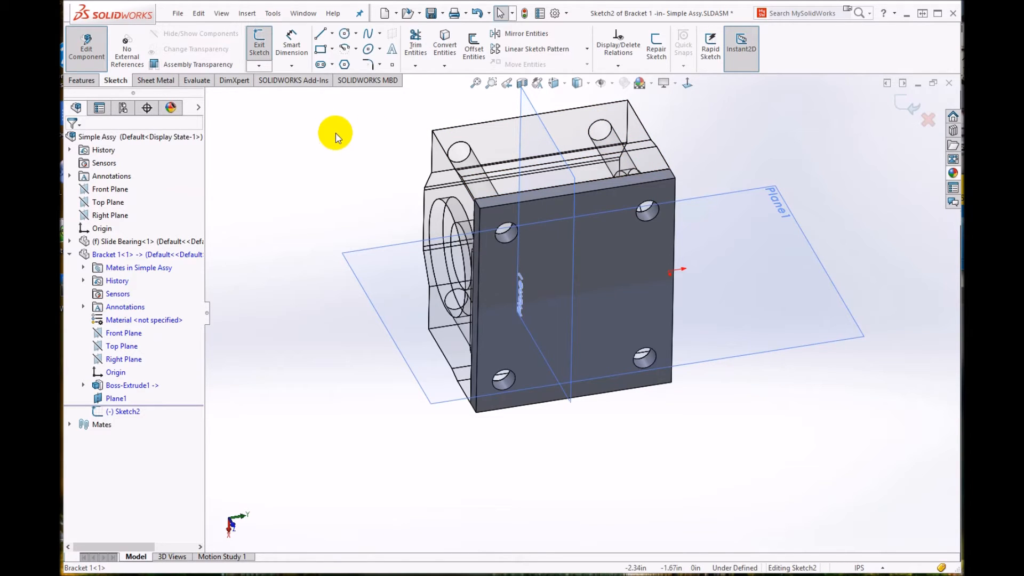
- Convert the upper edge of the plate's outer face into a line in the mid-plane sketch
middle_click_drag(640, 274, 729, 337)
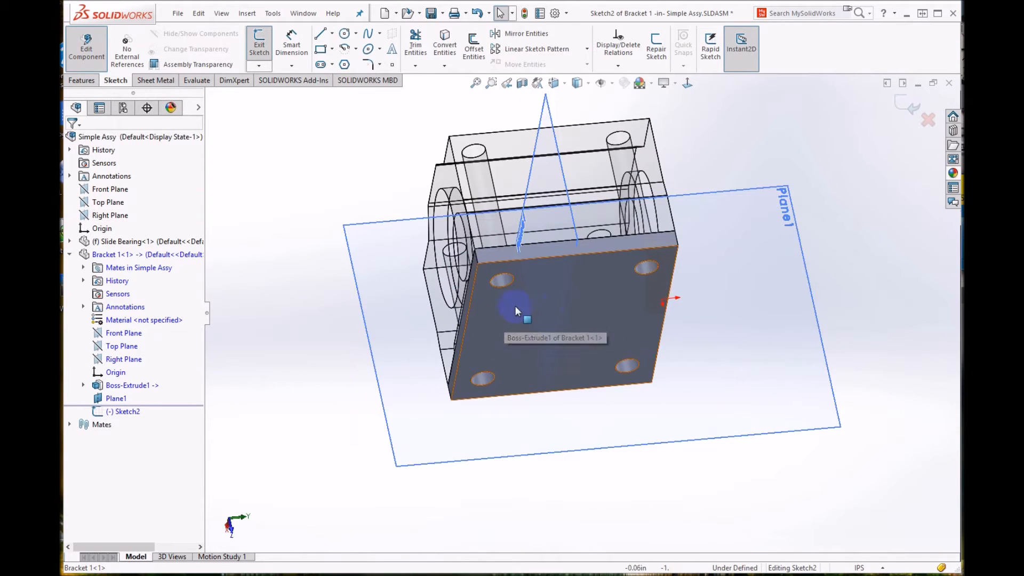
left_click(489, 313)
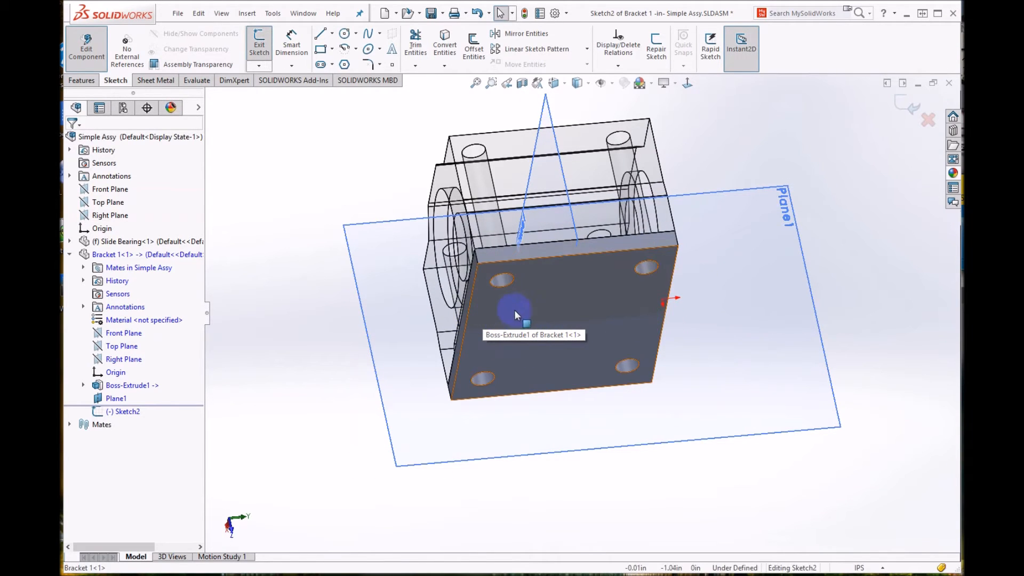
left_click(442, 43)
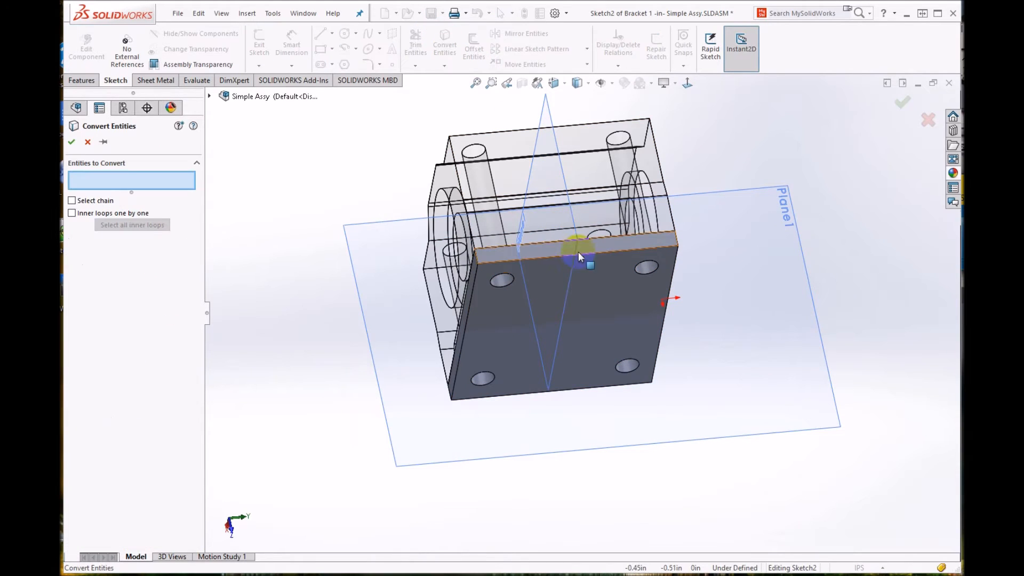
left_click(619, 251)
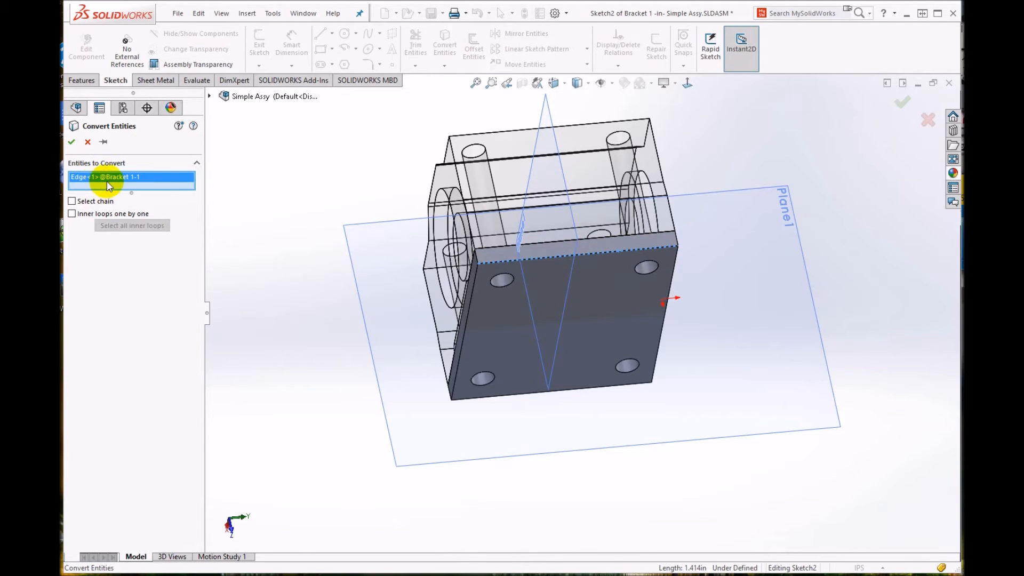
left_click(72, 142)
mouse_move(590, 411)
middle_mouse_down()
mouse_move(558, 349)
mouse_move(578, 334)
mouse_move(579, 350)
middle_mouse_up()
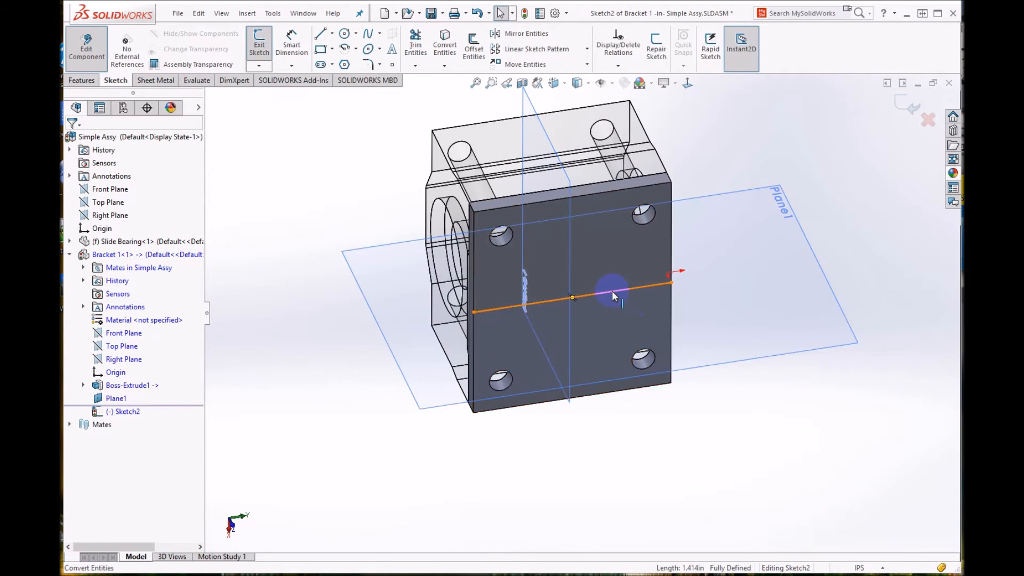
- Sketch a circle with a radius of about 0.29 in on the mid plane, clear of the converted line
middle_click_drag(661, 345, 738, 344)
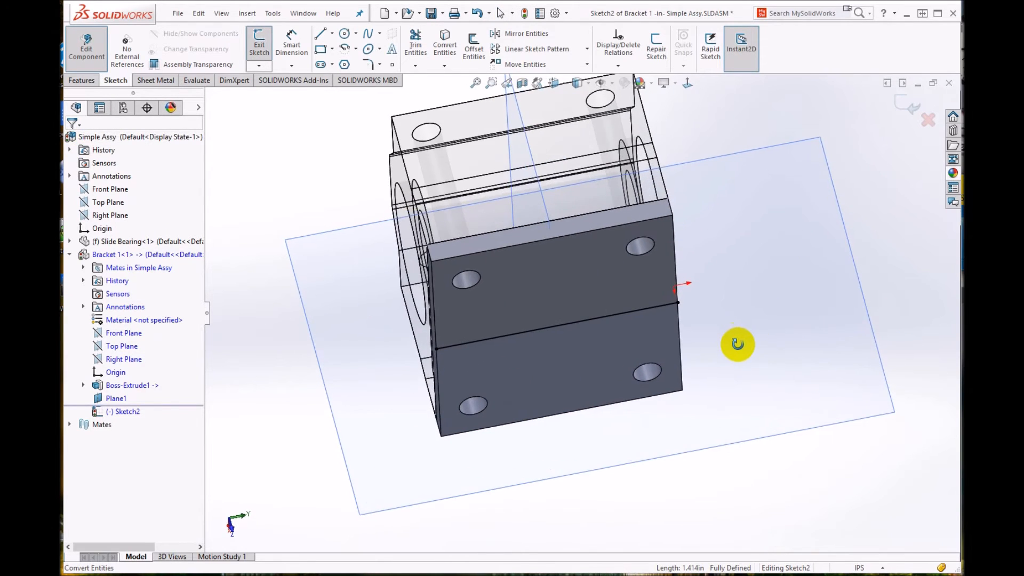
left_click(344, 34)
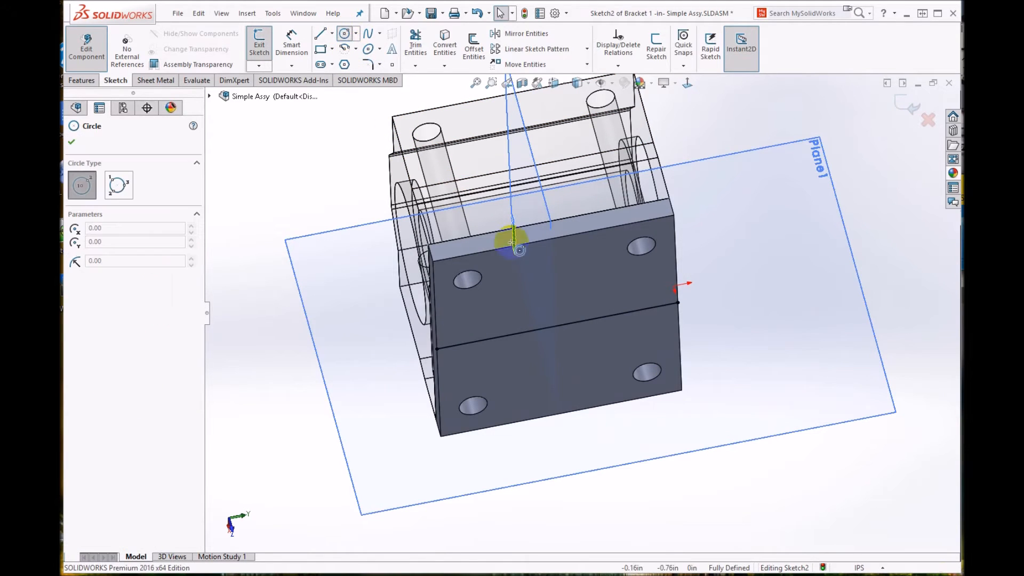
left_click(530, 407)
left_click(571, 428)
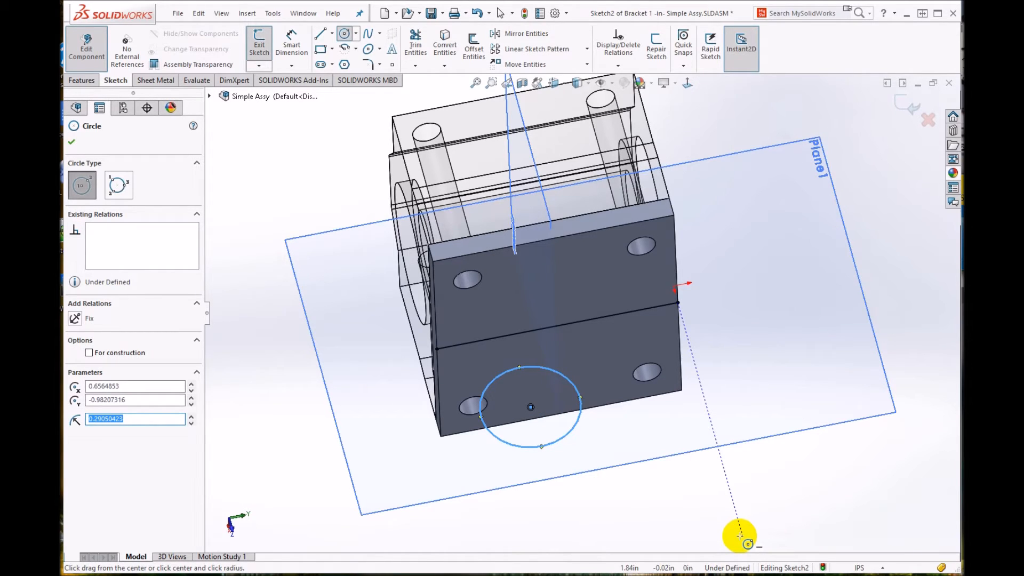
left_click(72, 142)
- Dimension the circle's diameter and set it to 12 mm
key("d")
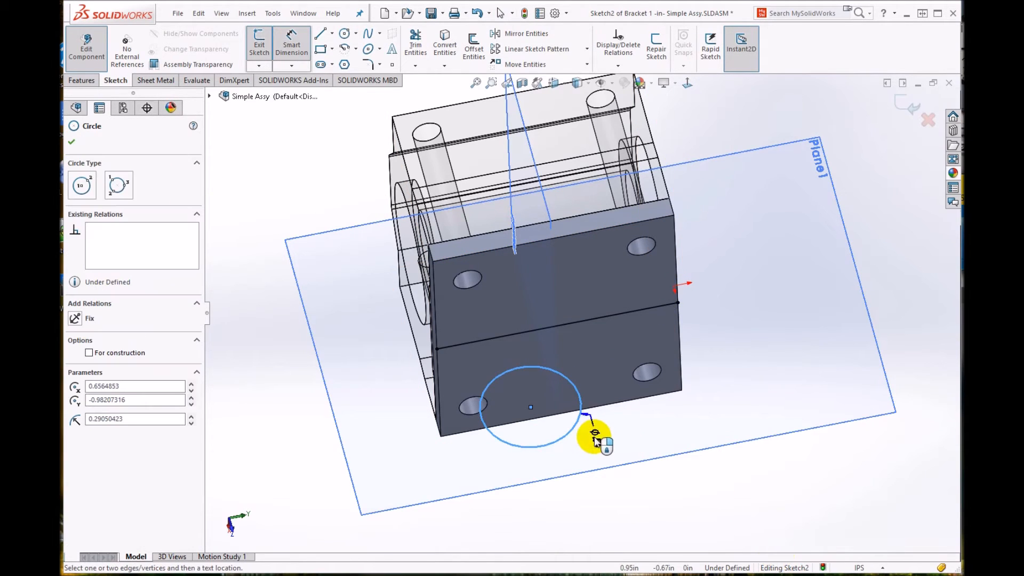
left_click(574, 430)
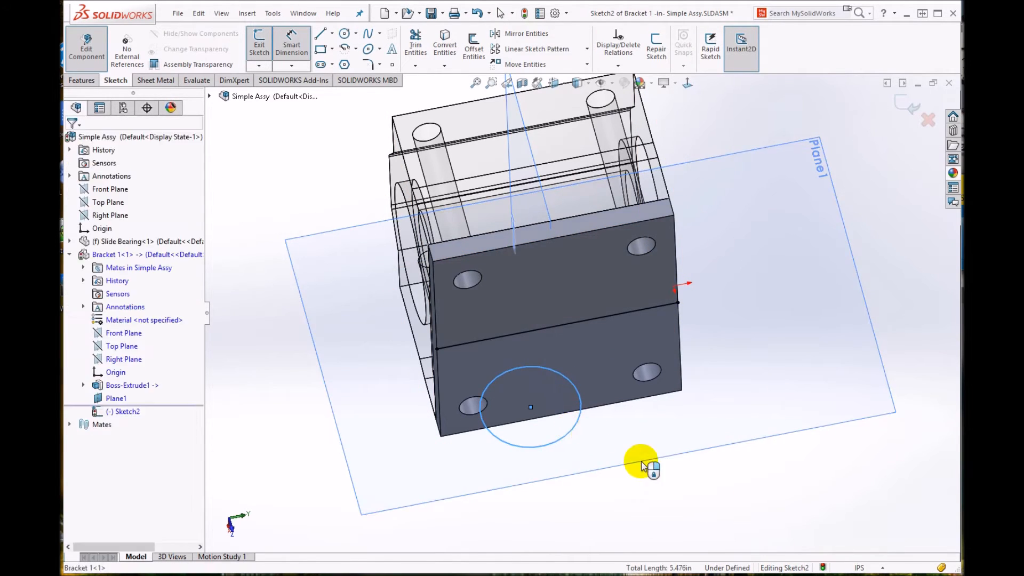
left_click(670, 488)
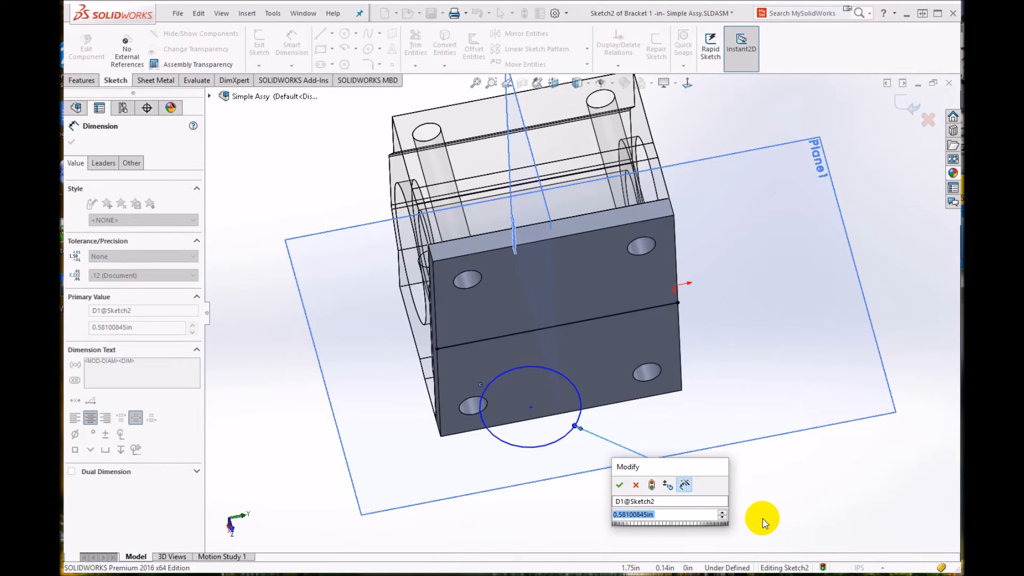
type("12")
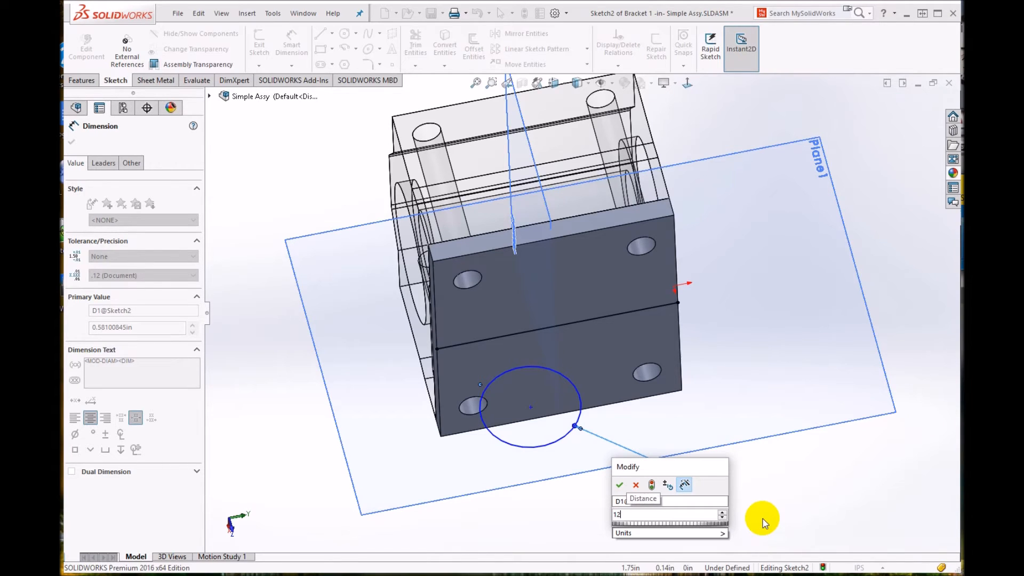
type("mm")
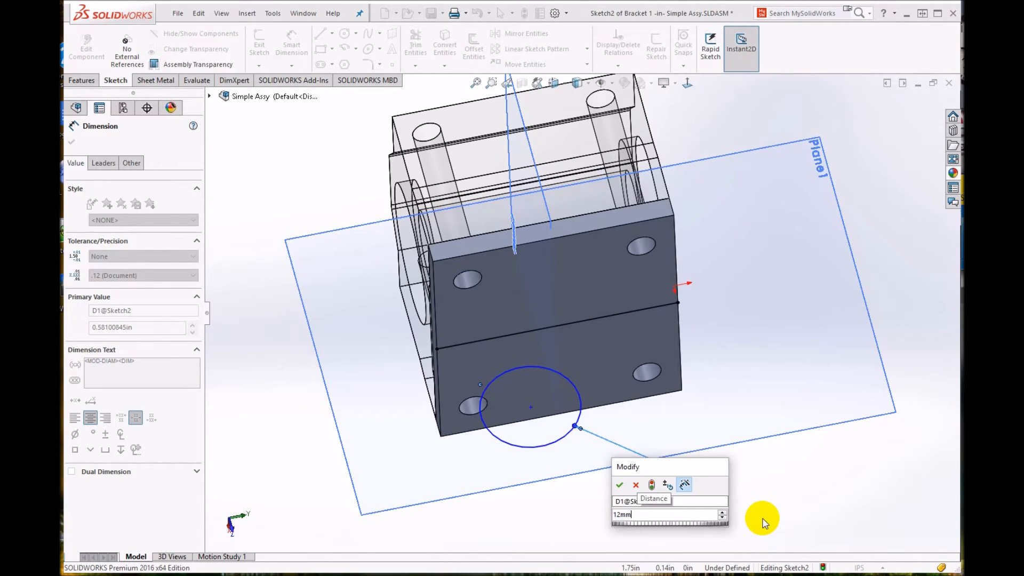
key("Return")
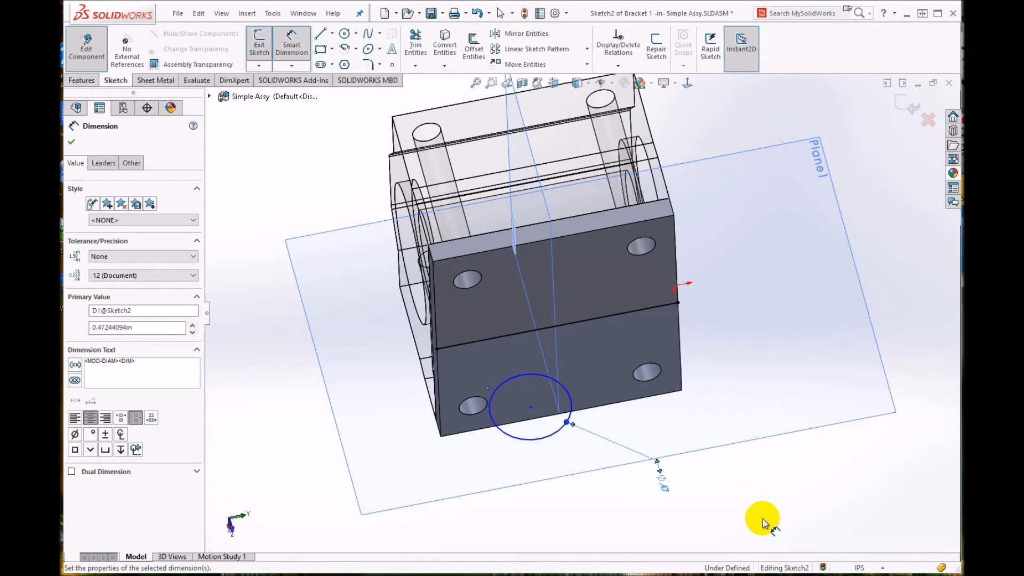
- Dimension the distance from the circle's center to the converted line and set it to 0.5 in
scroll(661, 491, "down", 6)
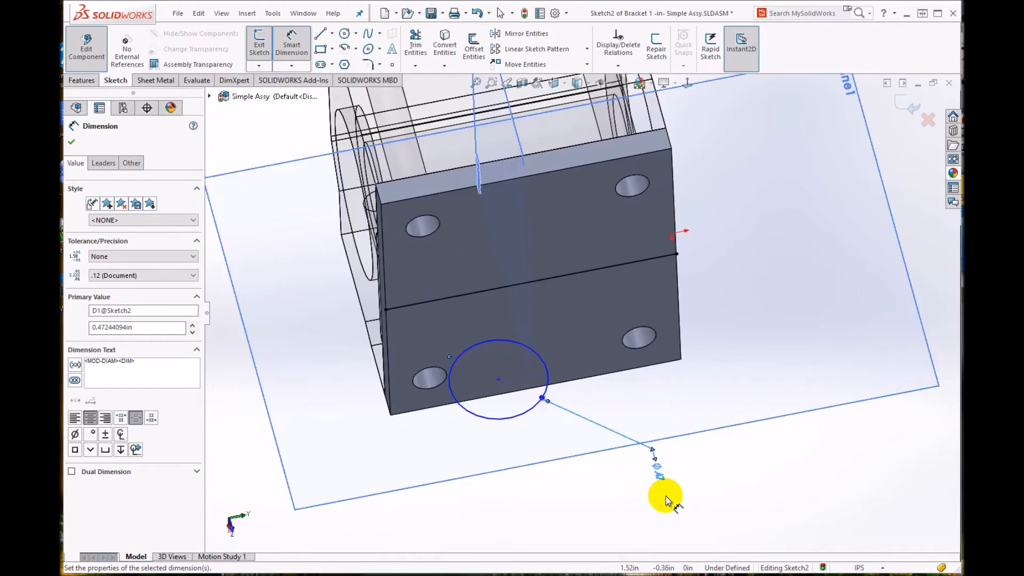
scroll(653, 450, "up", 5)
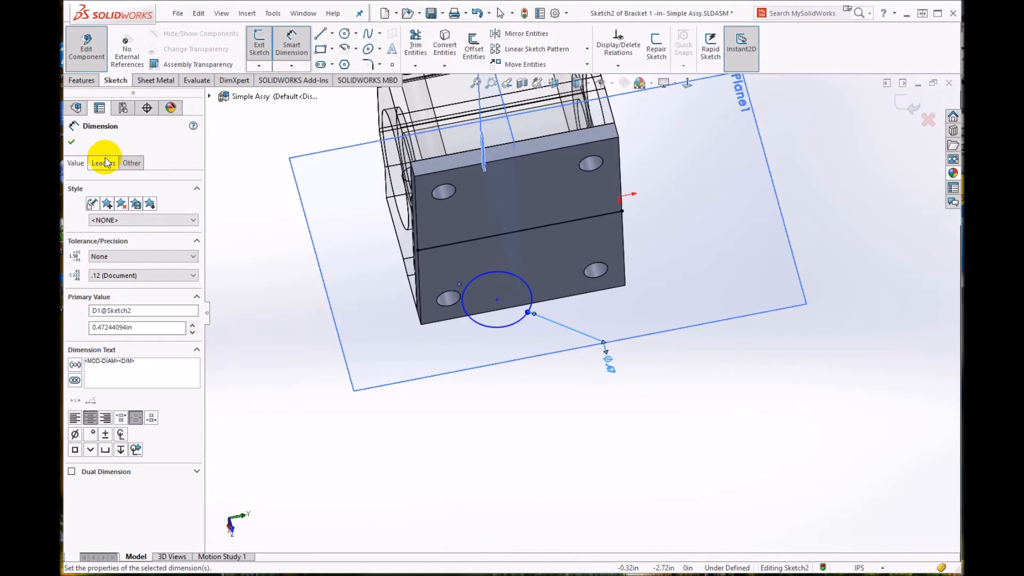
scroll(539, 348, "down", 5)
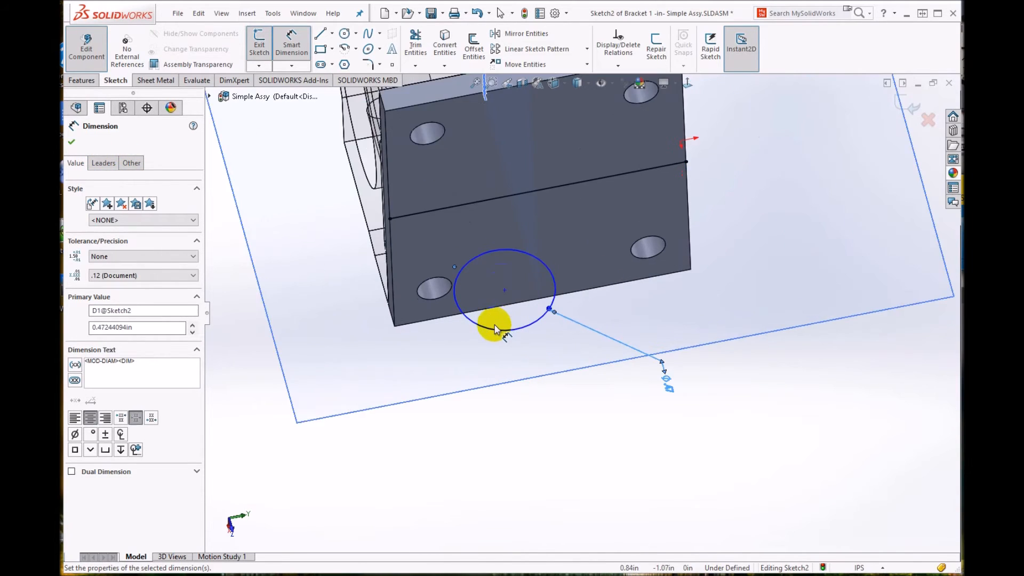
scroll(508, 320, "up", 1)
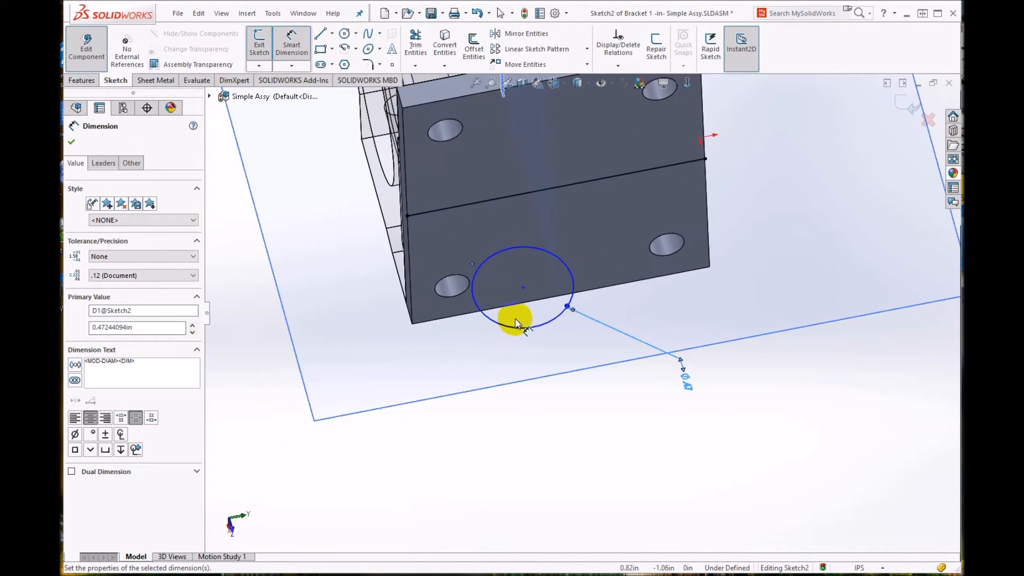
scroll(512, 319, "up", 1)
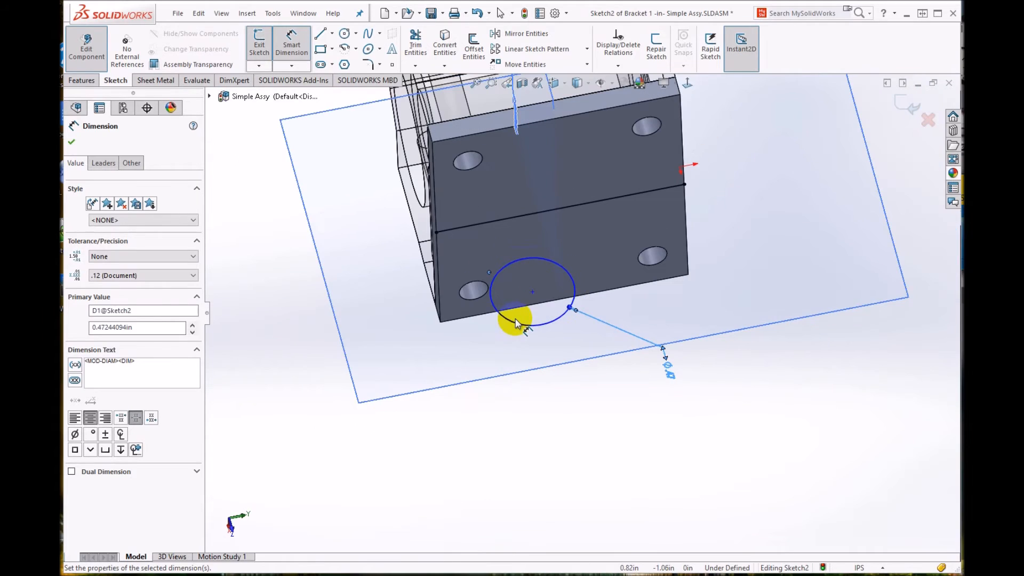
left_click(532, 293)
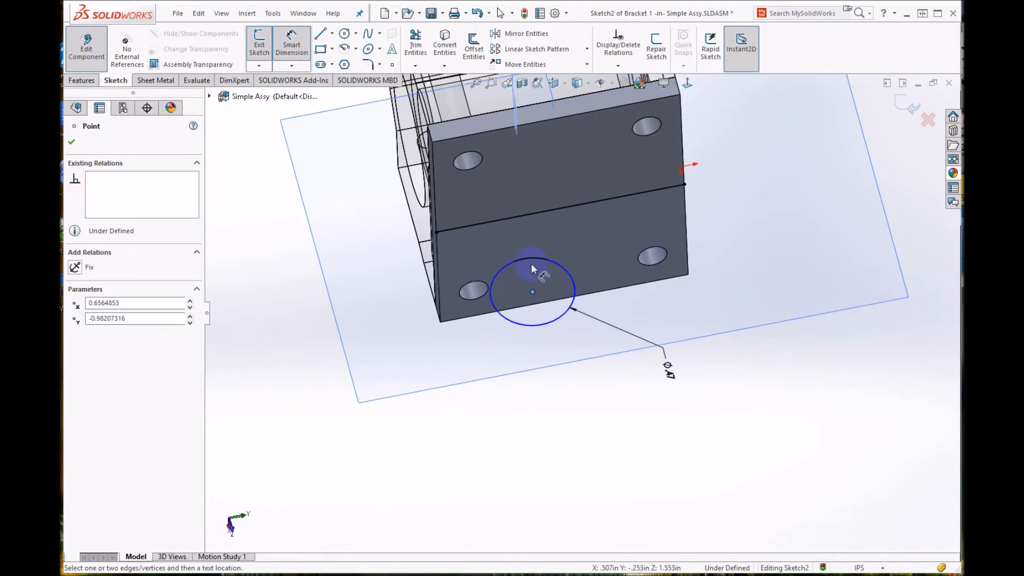
left_click(517, 216)
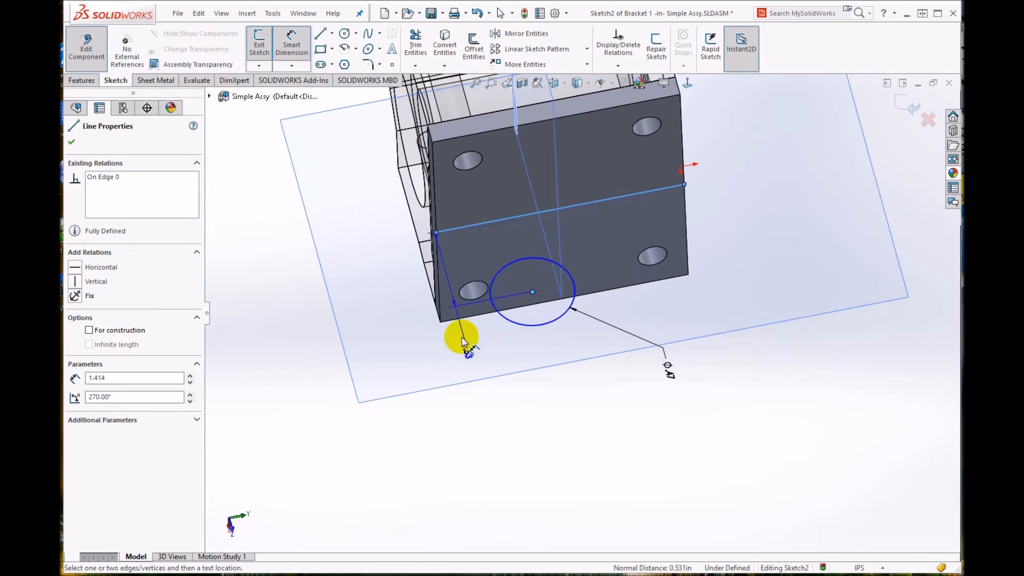
left_click(478, 387)
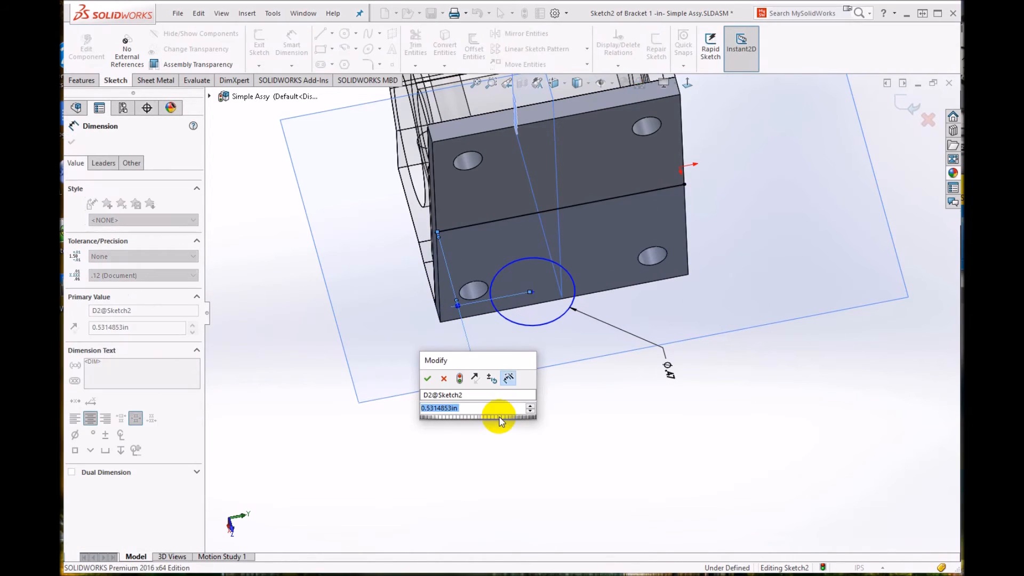
type(".5")
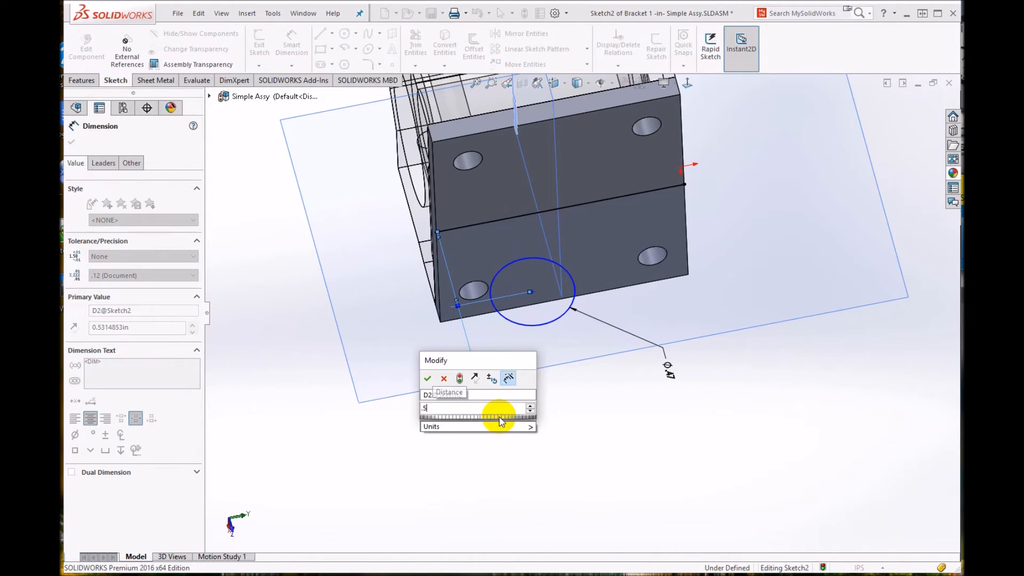
key("Return")
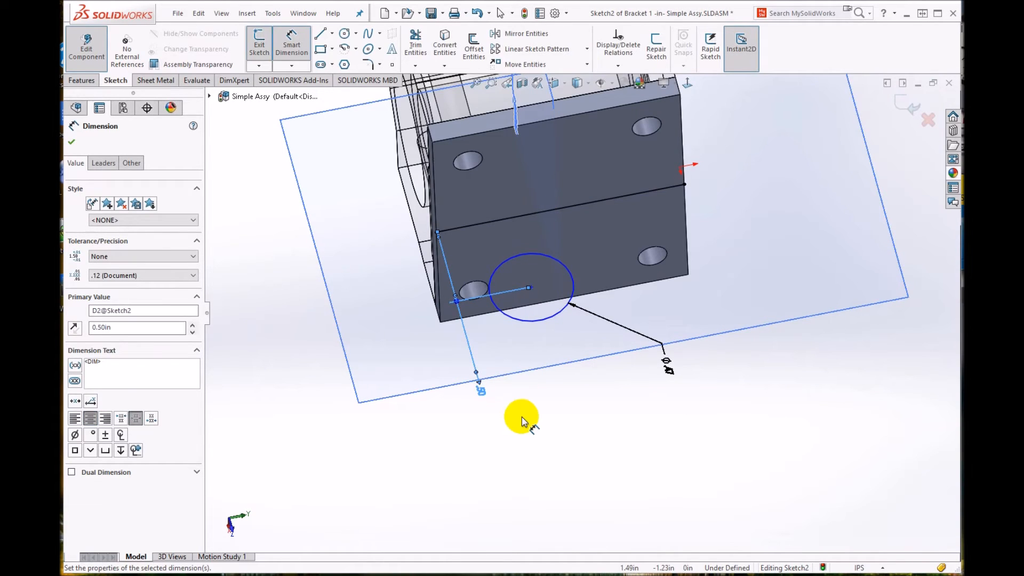
left_click(72, 143)
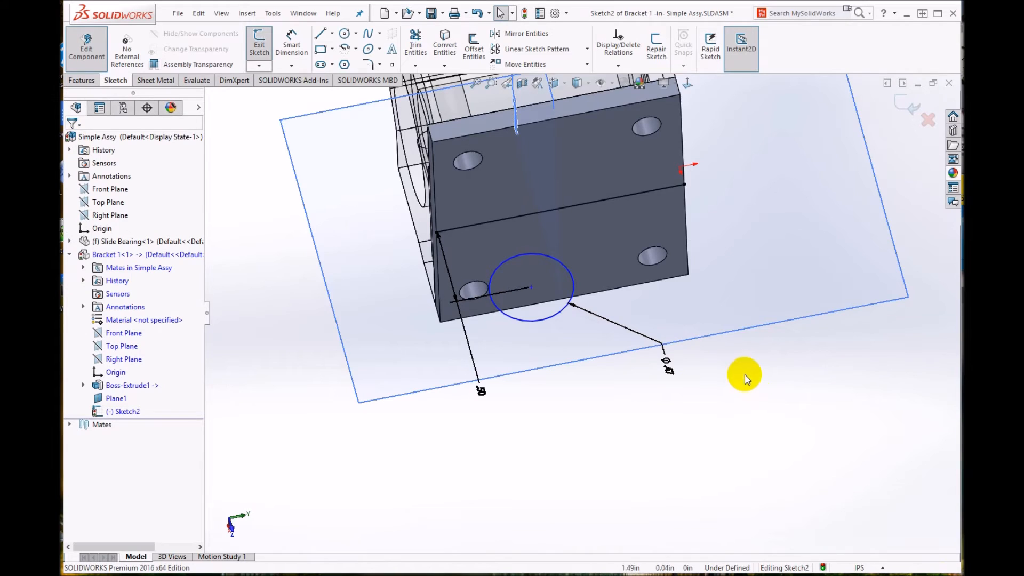
scroll(608, 214, "down", 2)
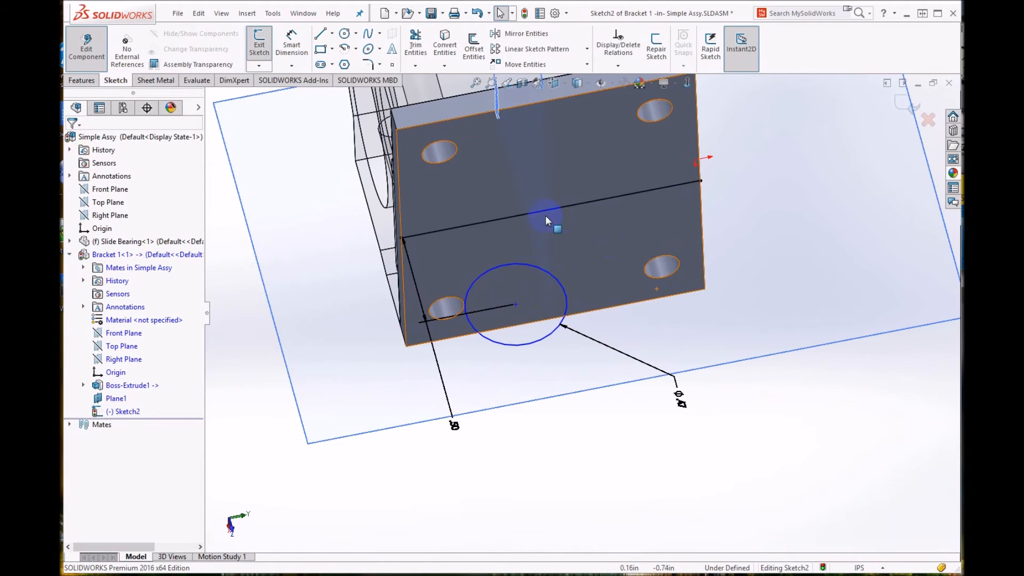
- Add a horizontal relation between the converted line's midpoint and the circle's center
middle_click_drag(610, 296, 644, 311)
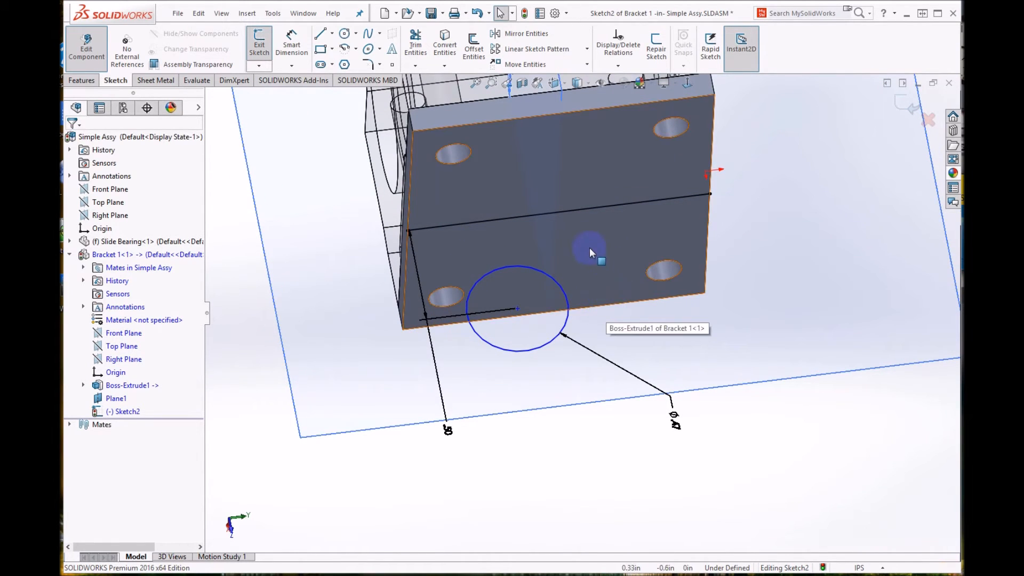
middle_click_drag(594, 319, 633, 317)
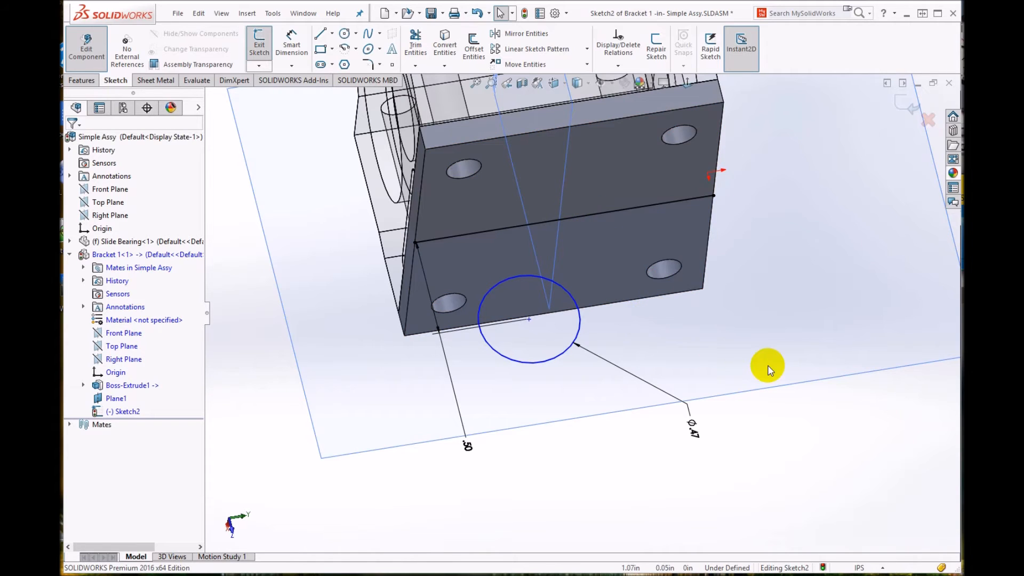
left_click(617, 67)
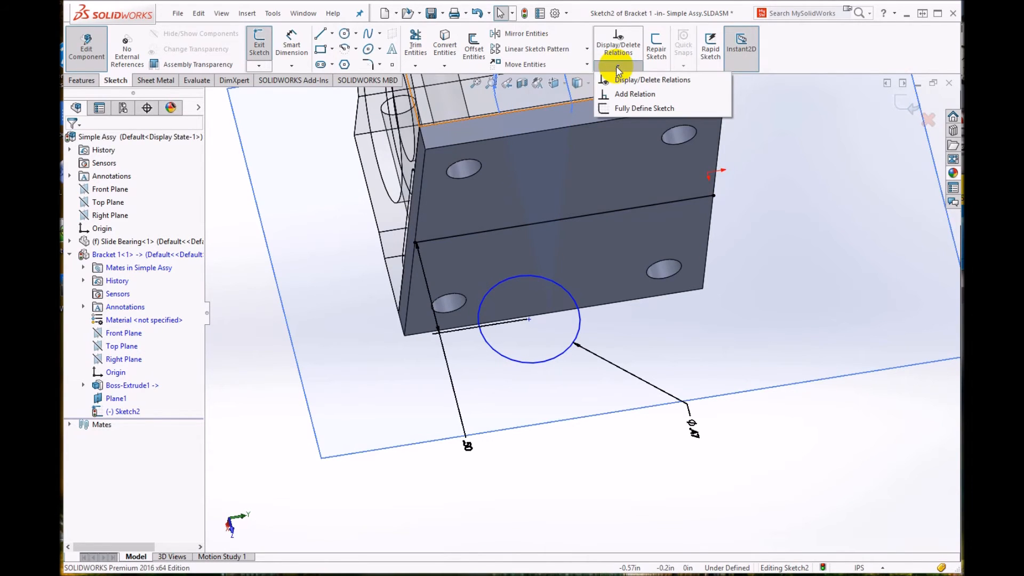
left_click(628, 94)
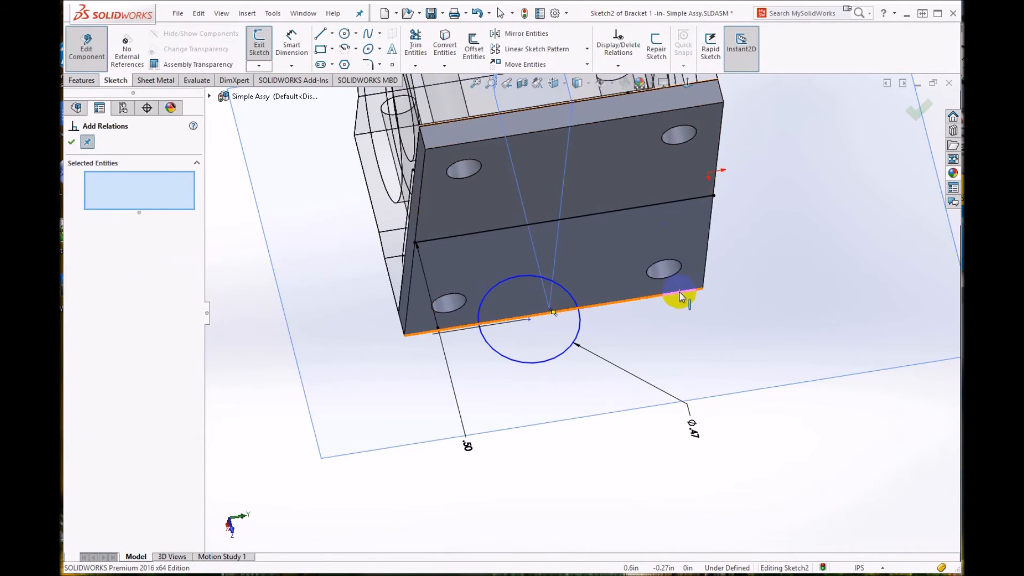
left_click(565, 218)
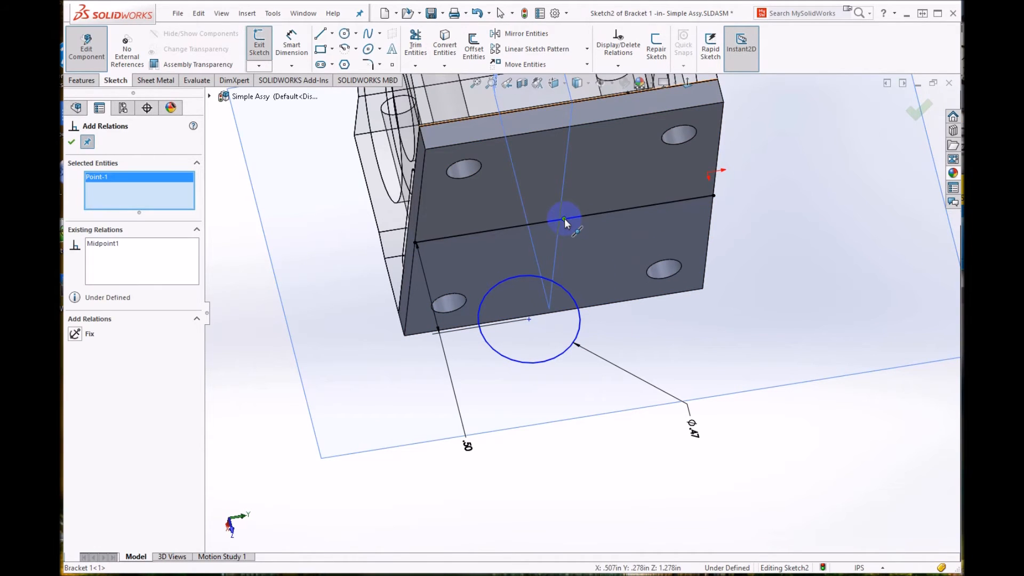
left_click(528, 319)
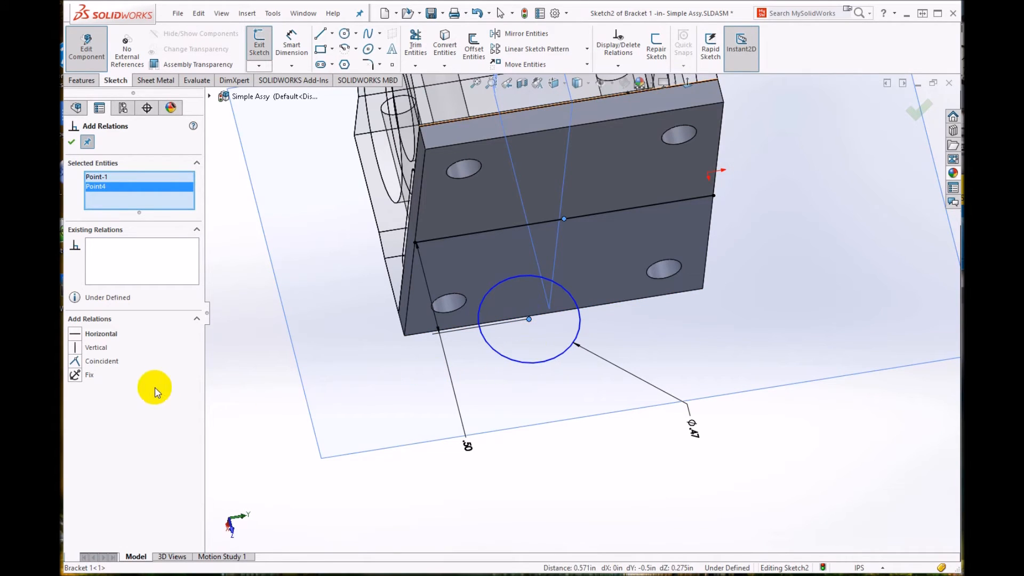
left_click(75, 336)
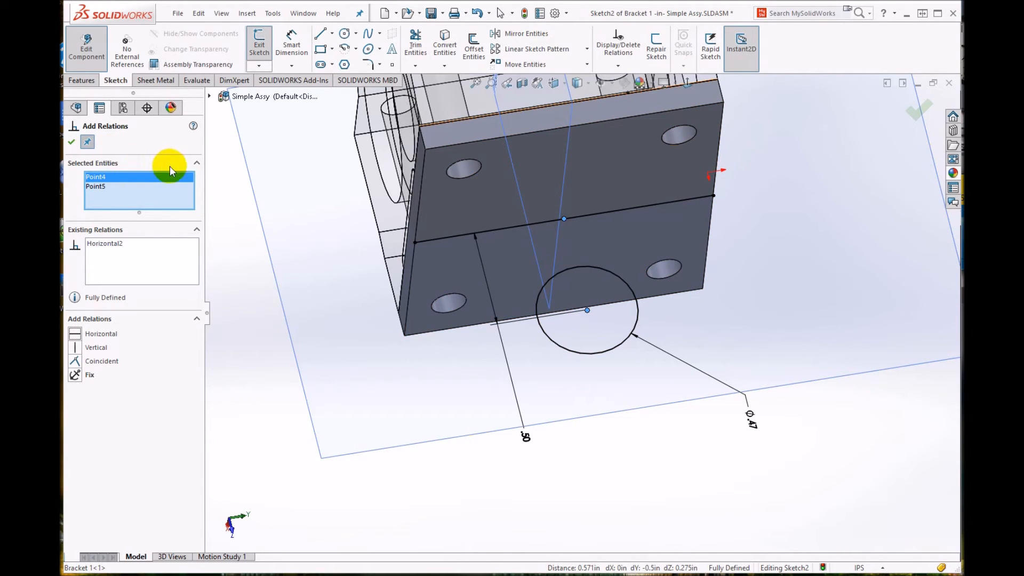
left_click(73, 143)
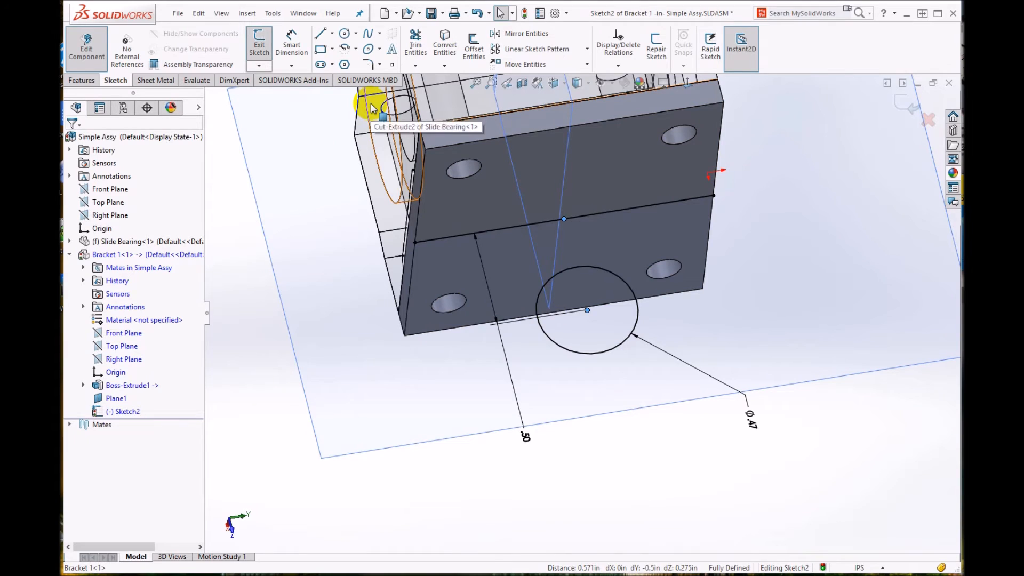
- Offset the 12 mm circle outward by 0.125 in, keeping the offset dimension
left_click(473, 49)
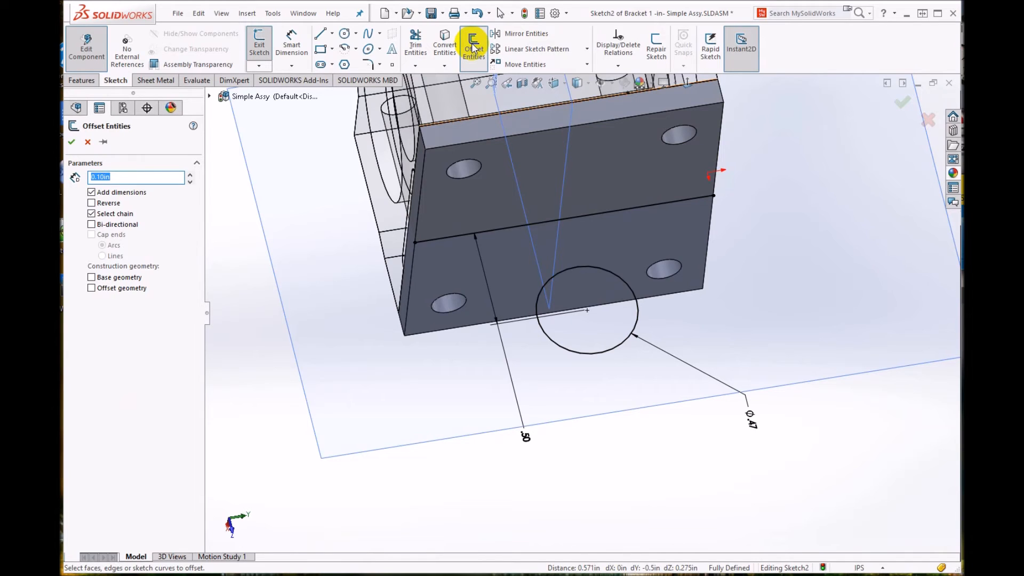
left_click(611, 352)
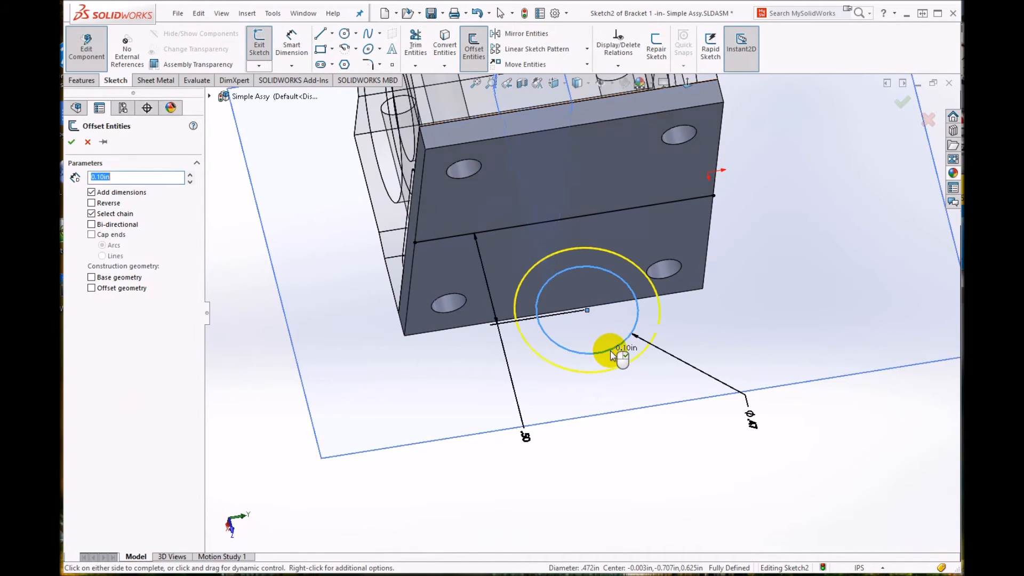
double_click(134, 178)
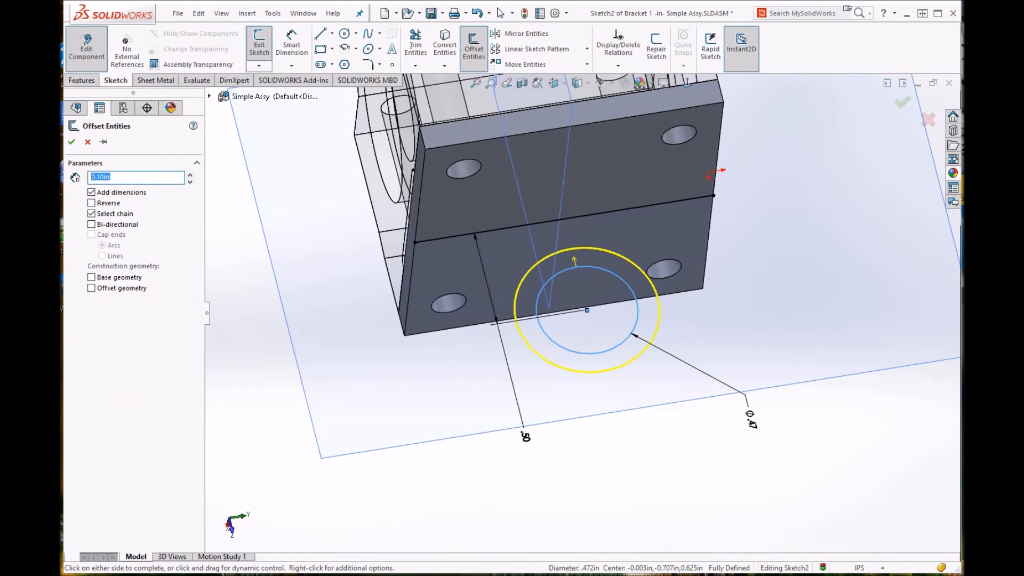
type(".125")
key("Return")
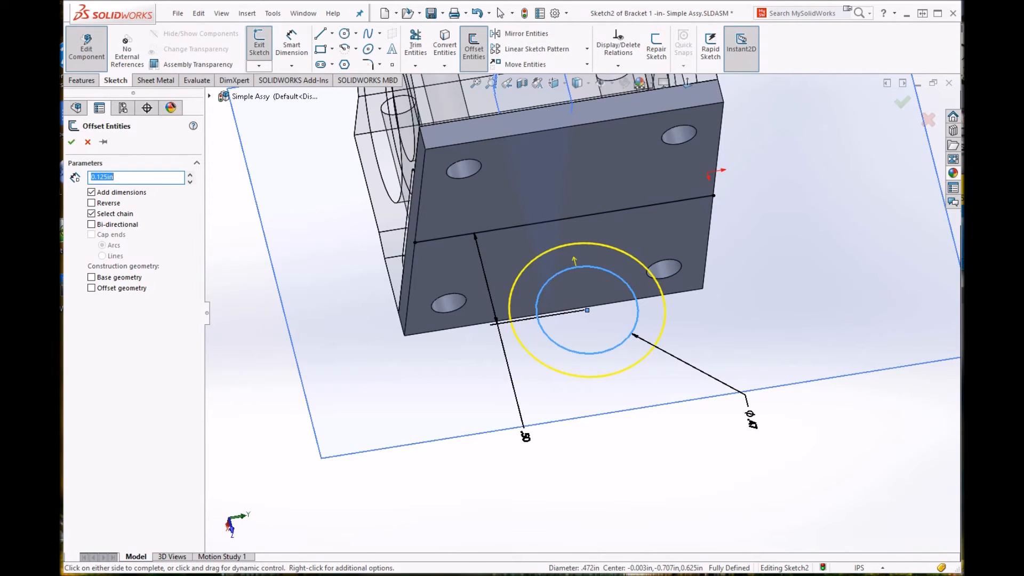
left_click(92, 204)
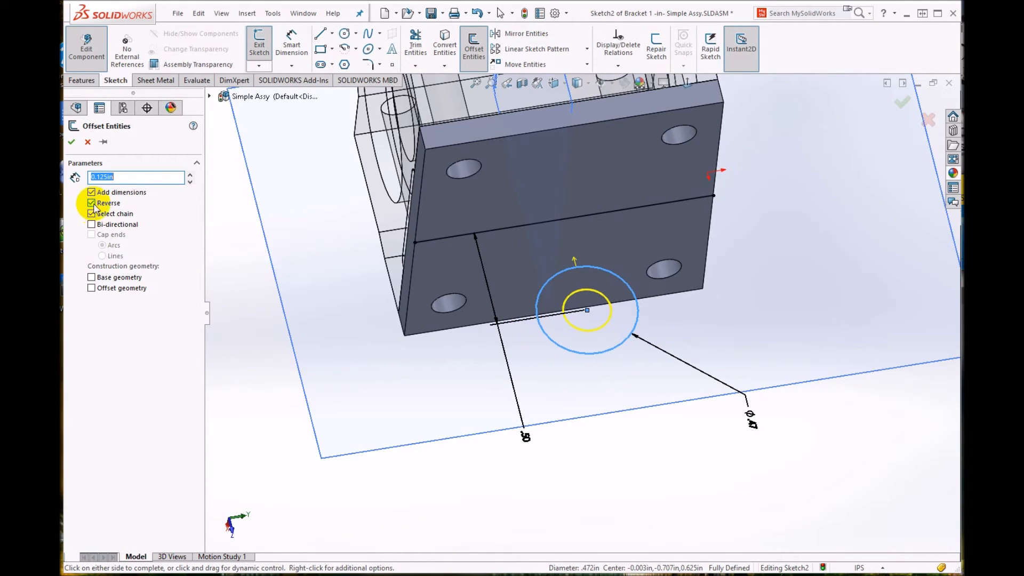
left_click(92, 204)
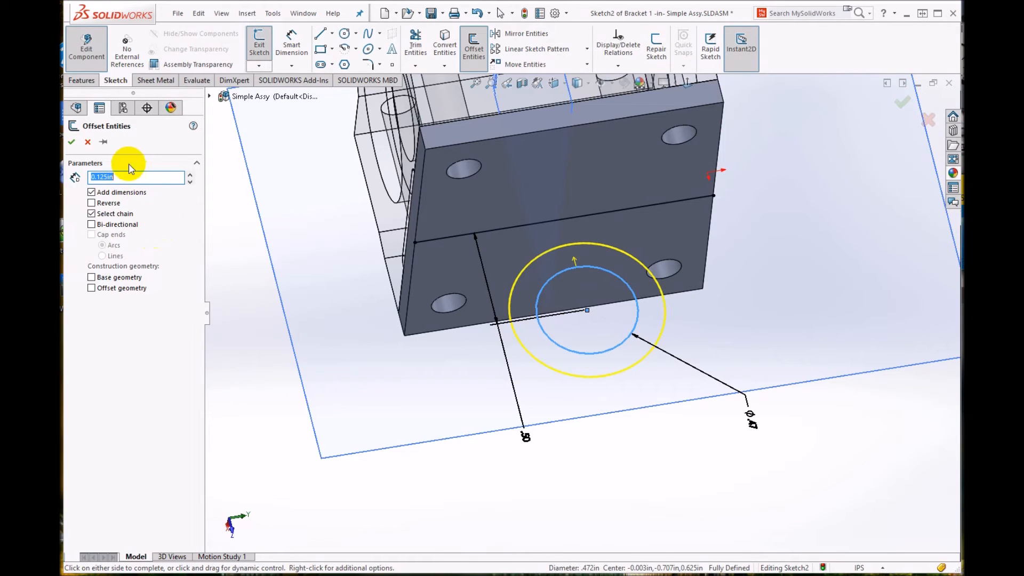
left_click(72, 143)
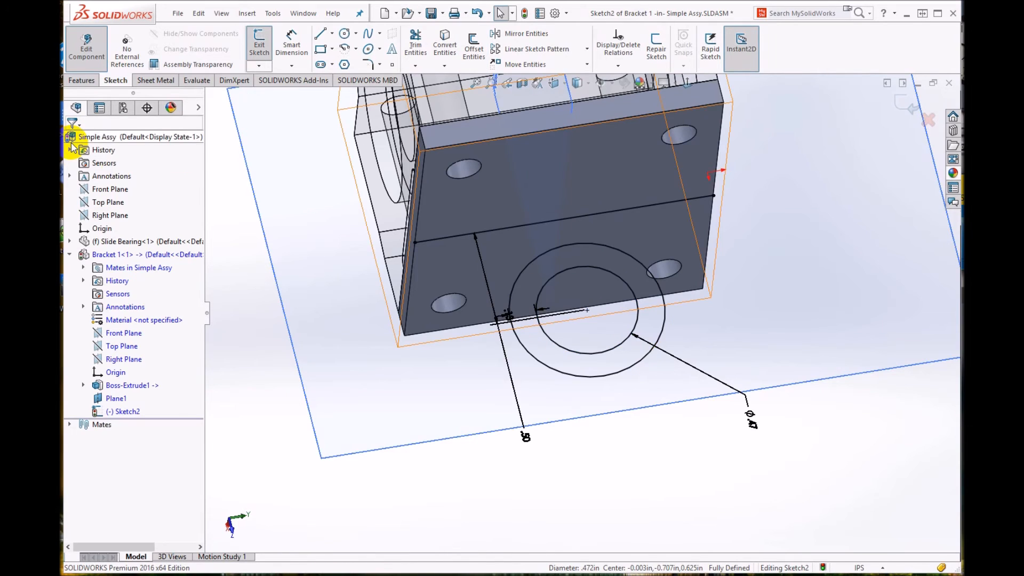
- Reposition the circle offset dimension outside the plate, below and to the left of the circles
scroll(525, 320, "down", 4)
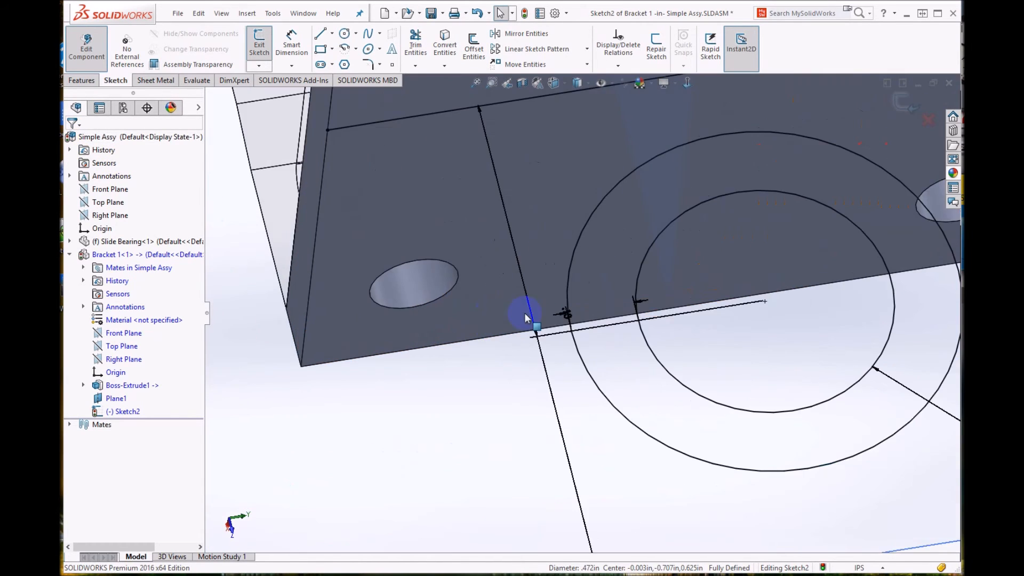
scroll(549, 326, "down", 2)
scroll(704, 325, "up", 6)
mouse_move(752, 323)
middle_mouse_down()
mouse_move(704, 304)
mouse_move(722, 304)
middle_mouse_up()
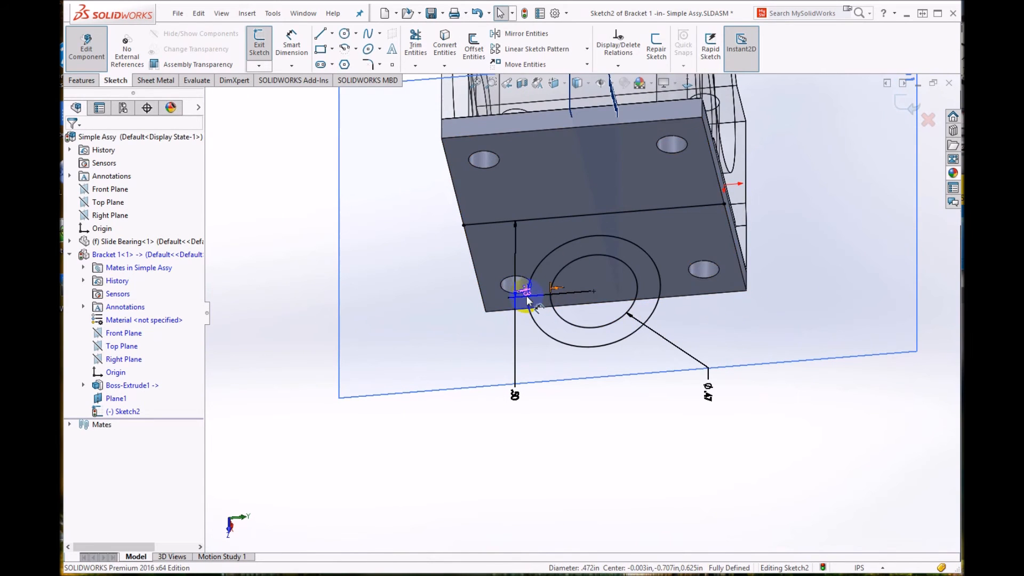
left_click_drag(528, 297, 472, 339)
scroll(549, 328, "up", 3)
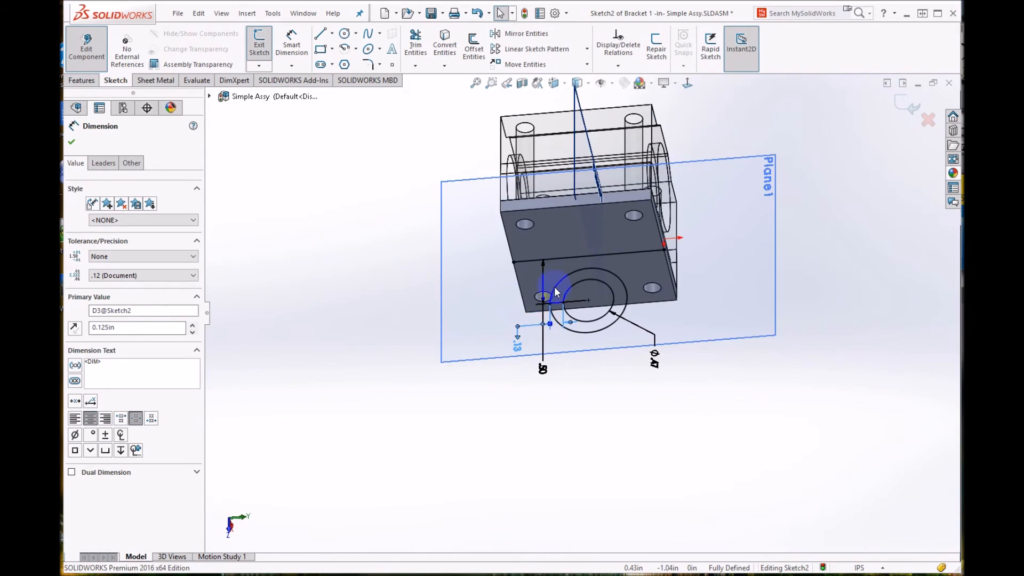
scroll(576, 291, "down", 5)
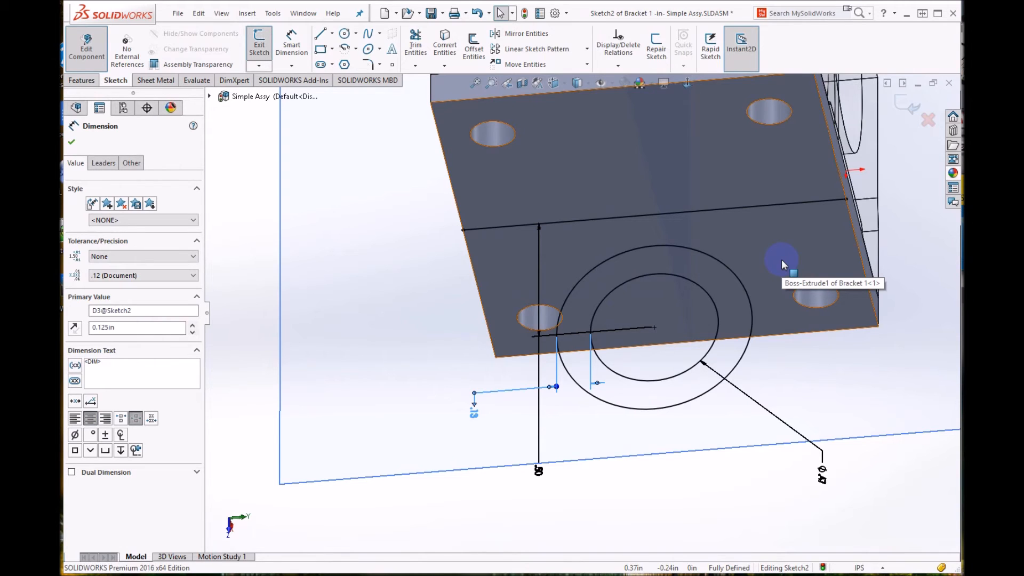
- Sketch a slanted line about 0.53 in long from the converted line's left endpoint to the outer circle
middle_click_drag(675, 315, 688, 329)
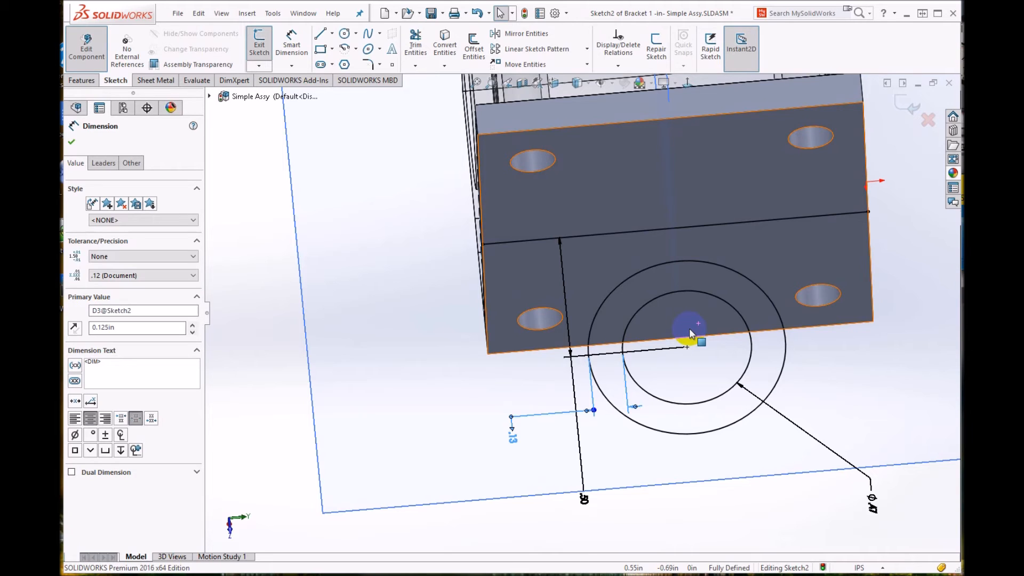
left_click(321, 34)
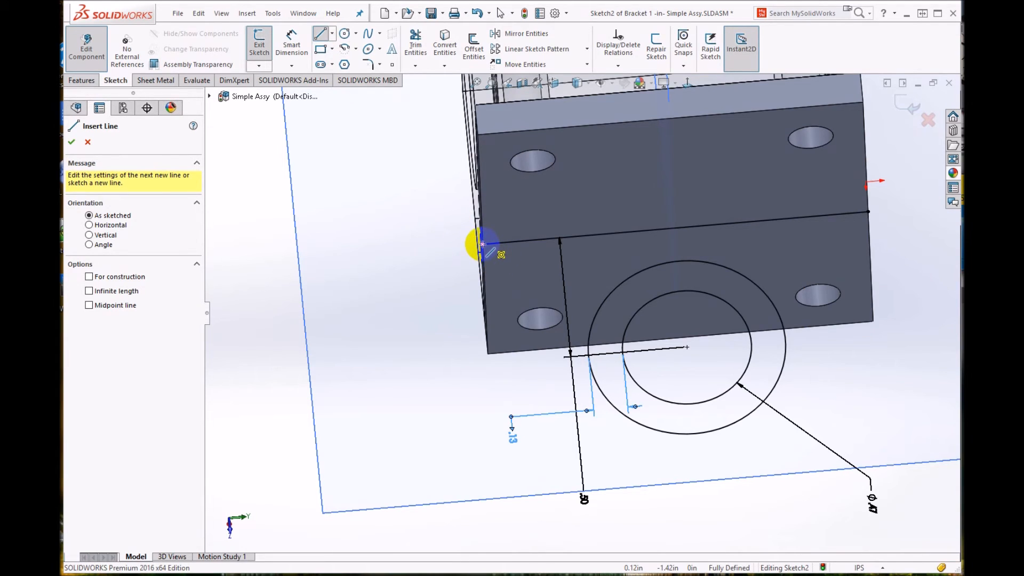
left_click(483, 244)
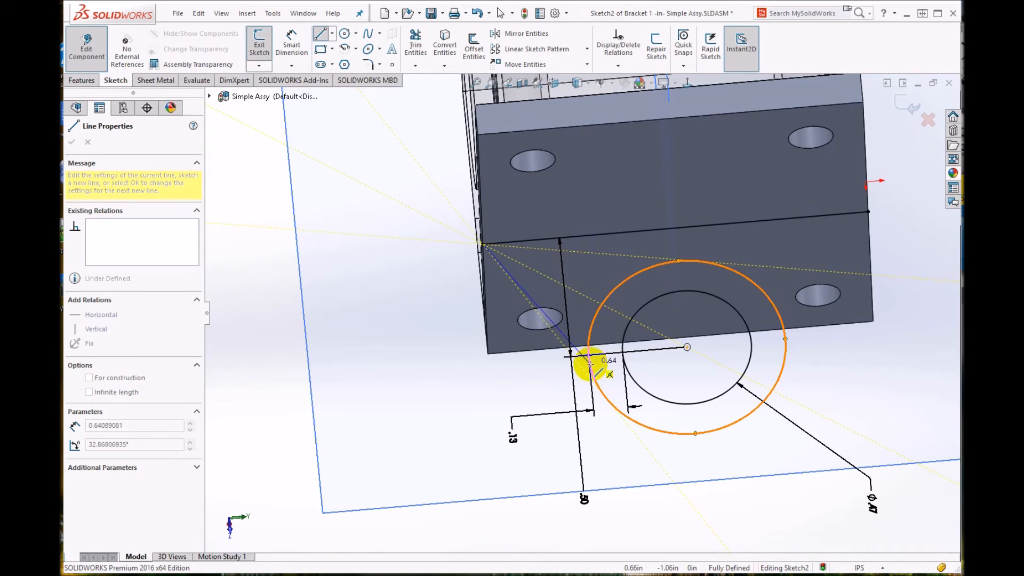
left_click(591, 328)
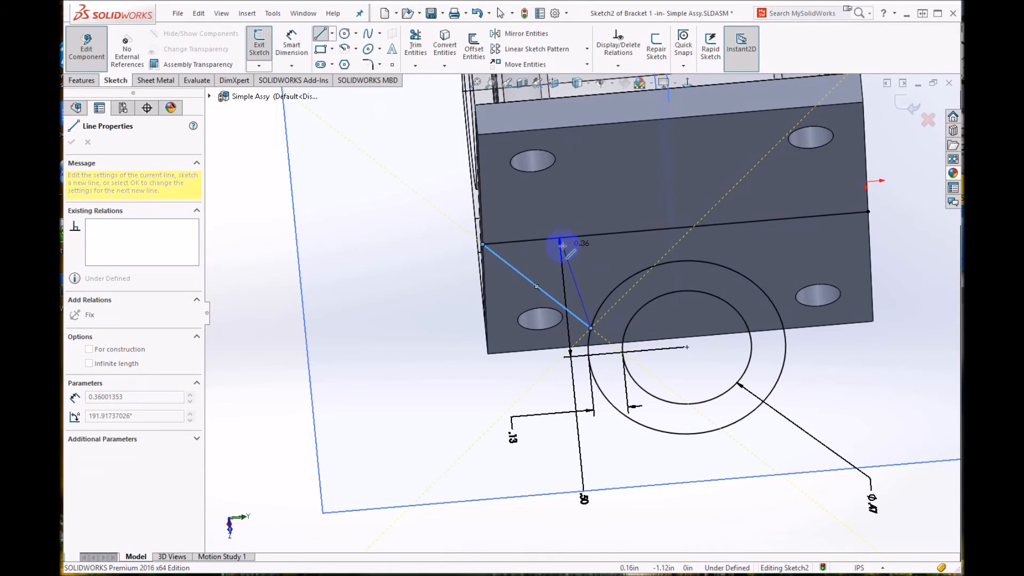
double_click(590, 252)
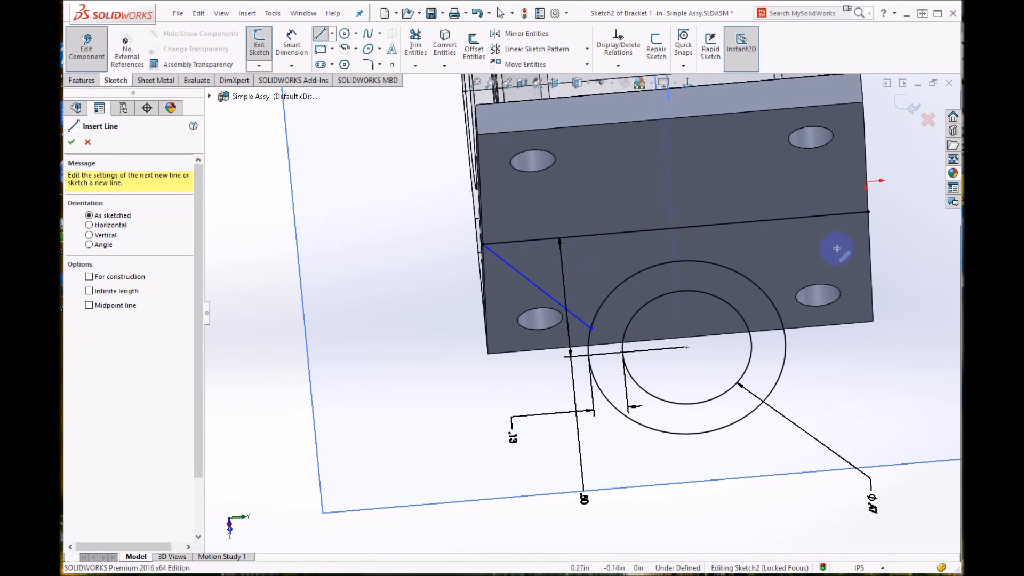
- Sketch a slanted line about 0.52 in long from the converted line's right endpoint to the outer circle
left_click(868, 213)
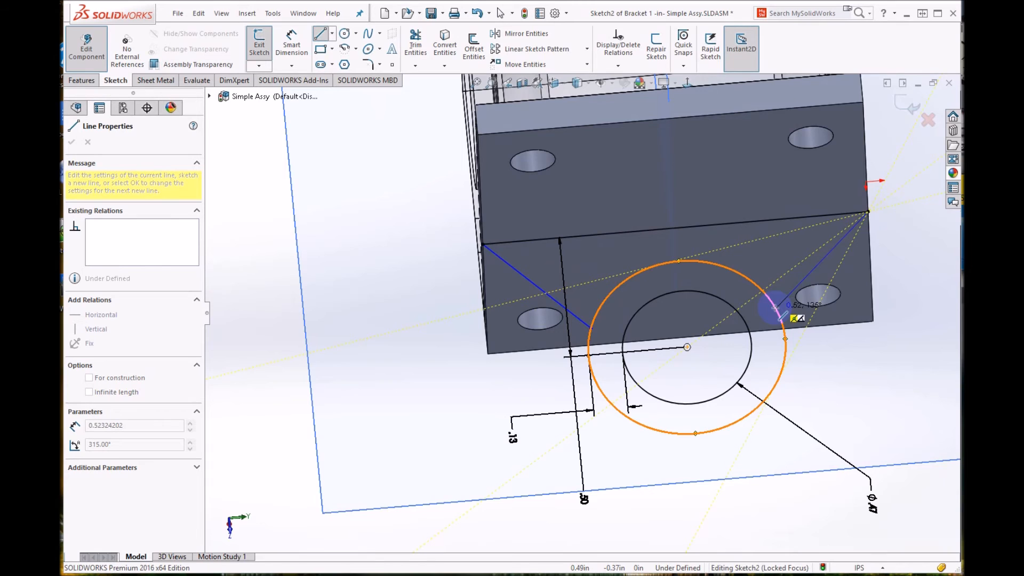
left_click(775, 307)
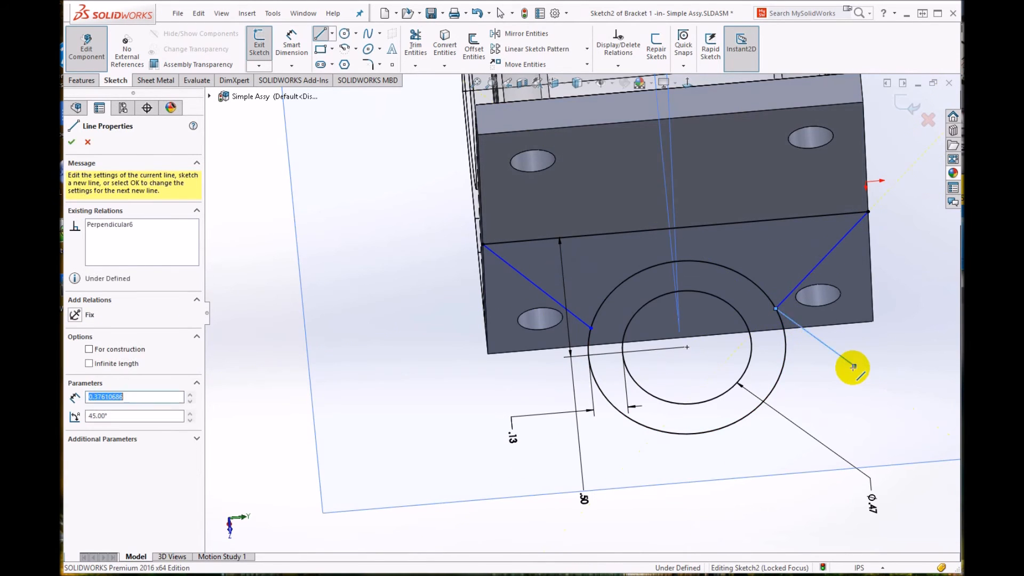
key("Escape")
left_click(71, 142)
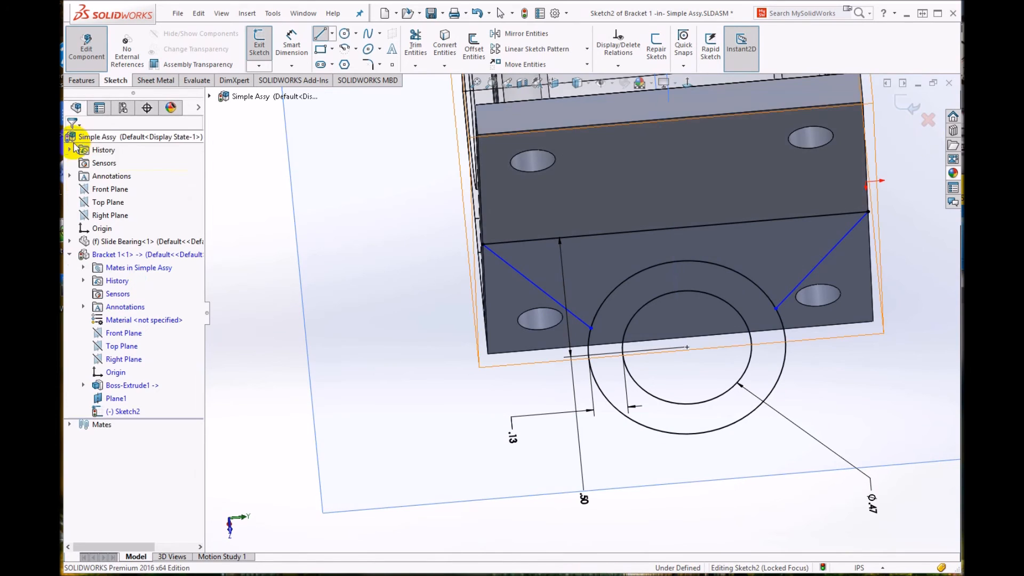
- Add a tangent relation between the left slanted line and the outer circle
left_click(617, 65)
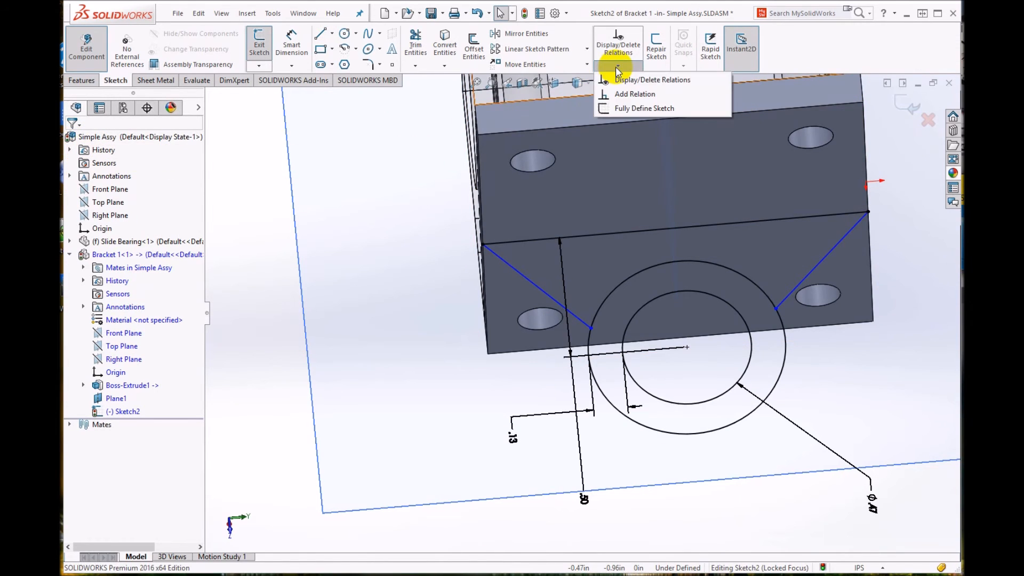
left_click(627, 96)
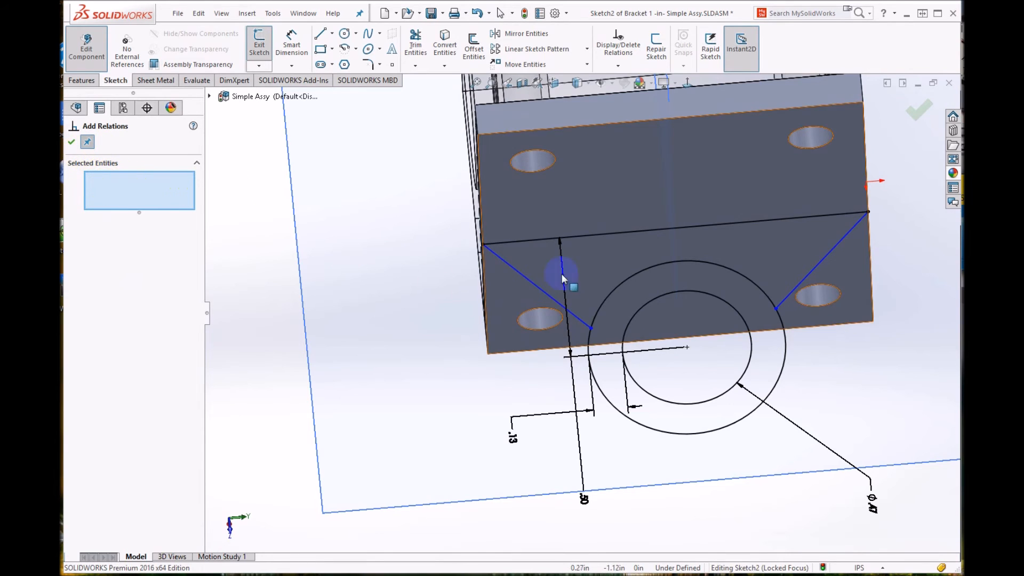
left_click(524, 279)
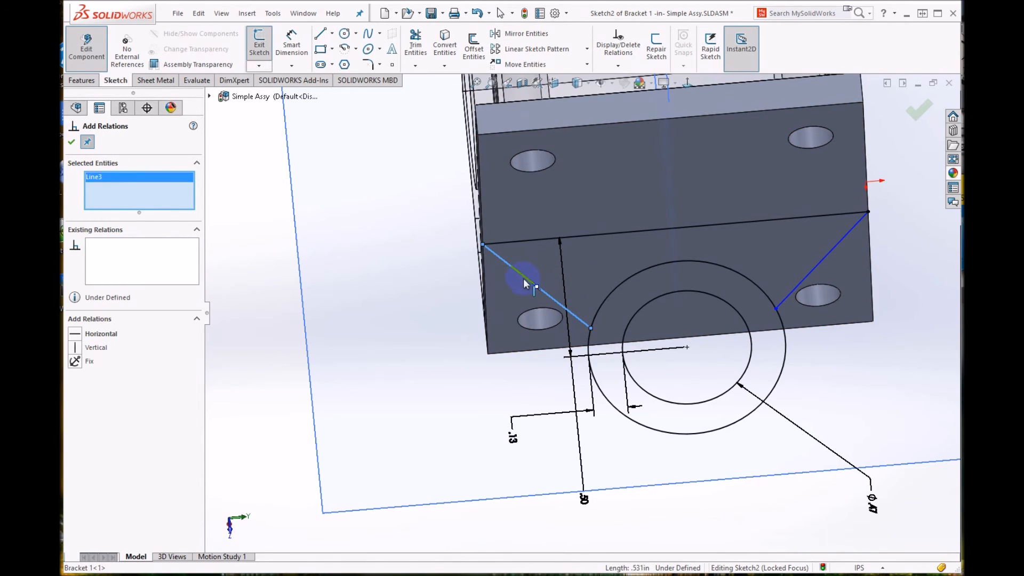
left_click(626, 415)
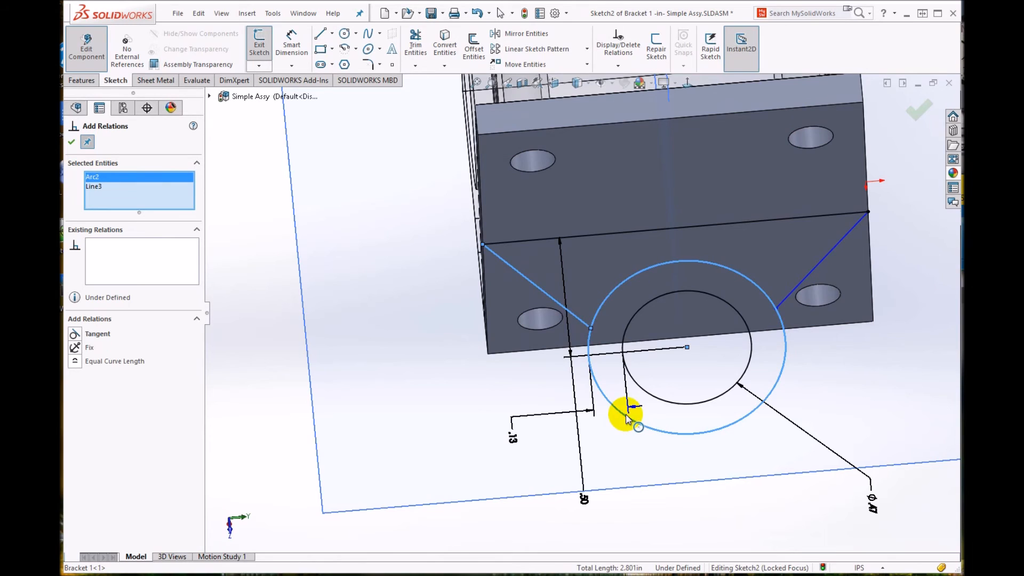
left_click(75, 335)
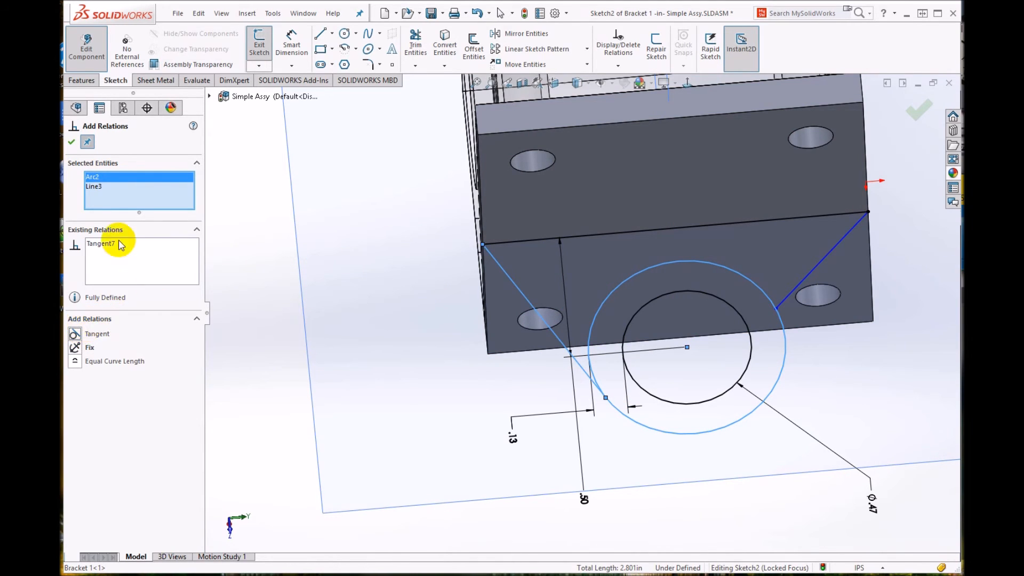
left_click(72, 142)
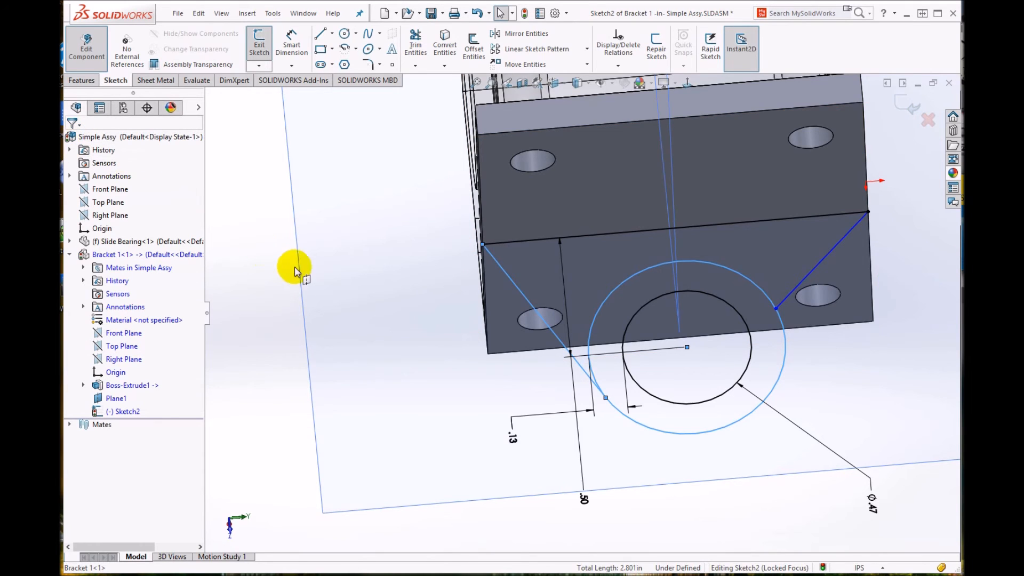
left_click(375, 280)
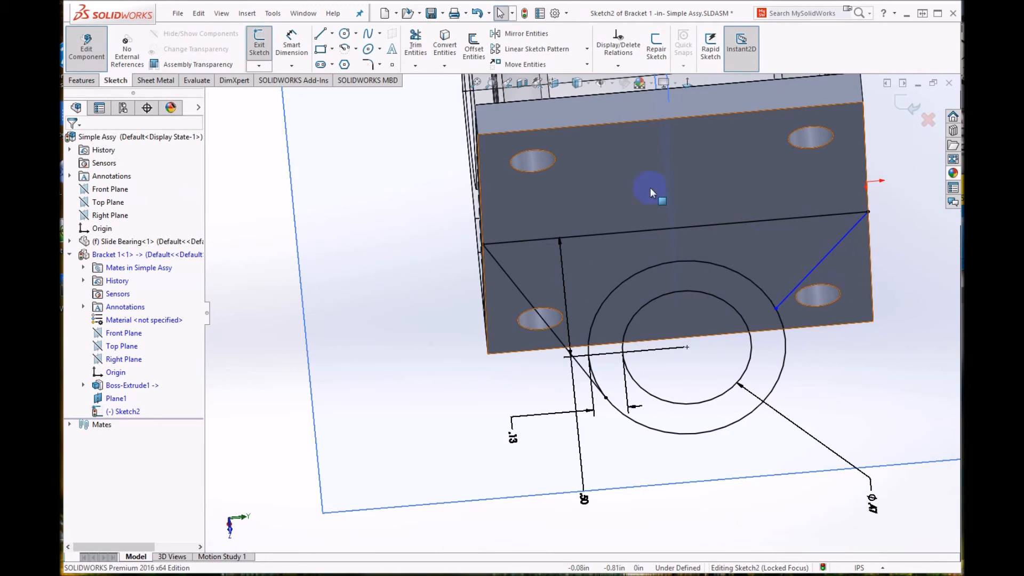
- Add a tangent relation between the right slanted line and the outer circle
left_click(618, 65)
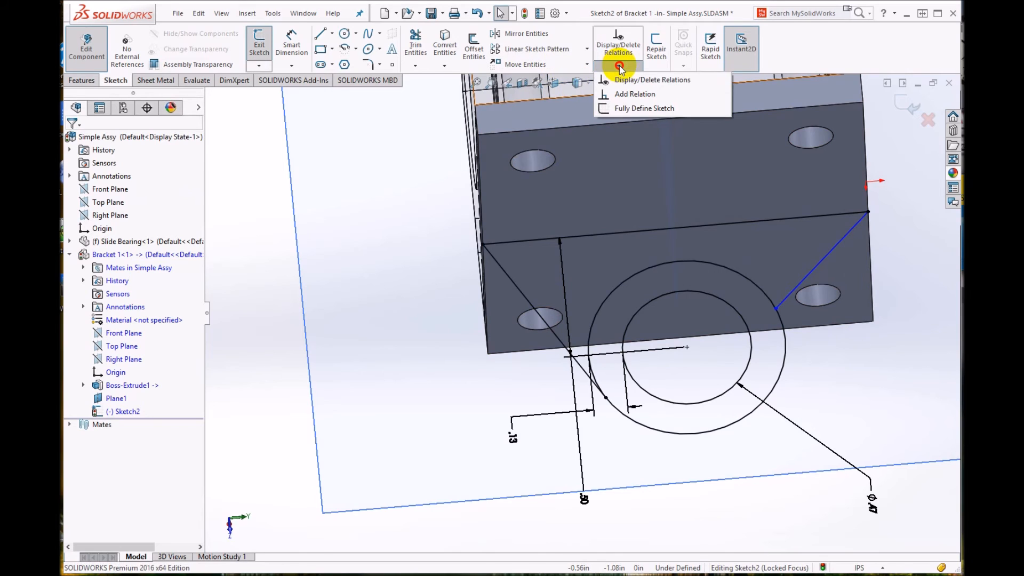
left_click(623, 94)
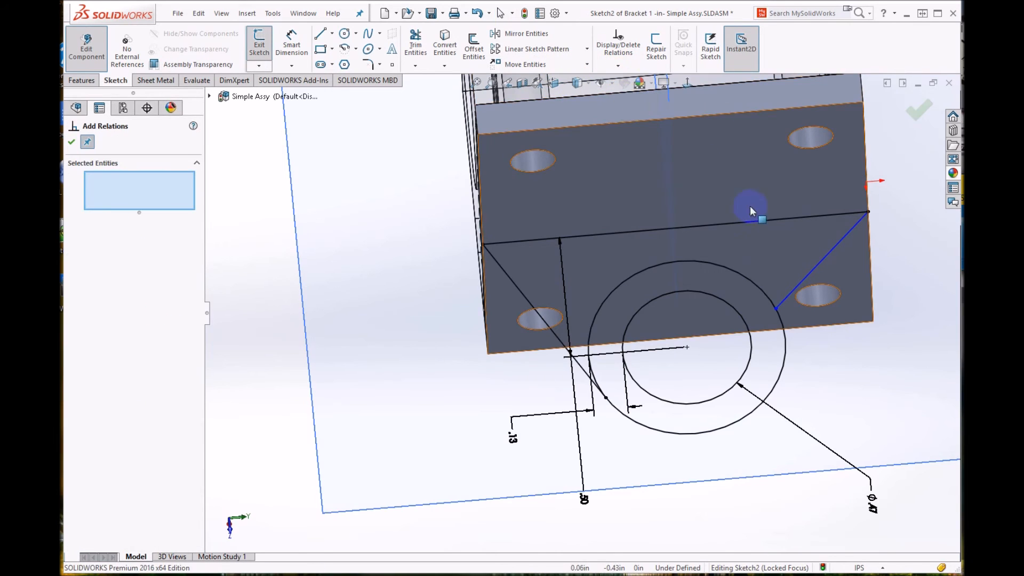
left_click(832, 253)
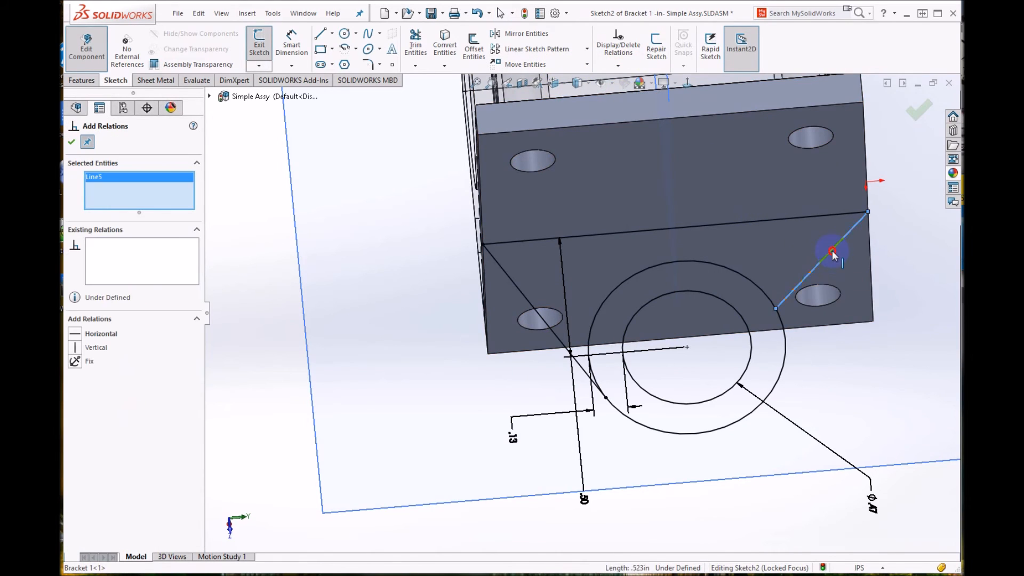
left_click(786, 365)
left_click(75, 335)
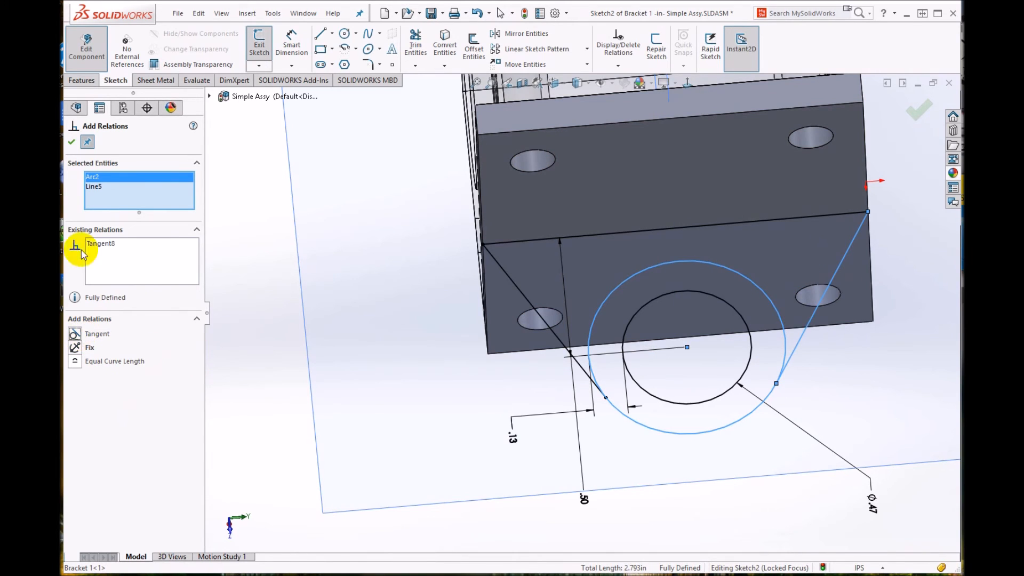
left_click(73, 142)
left_click(408, 272)
- Power trim the upper arc of the outer circle between the two tangent lines
mouse_move(716, 413)
middle_mouse_down()
mouse_move(727, 359)
mouse_move(704, 387)
mouse_move(711, 402)
middle_mouse_up()
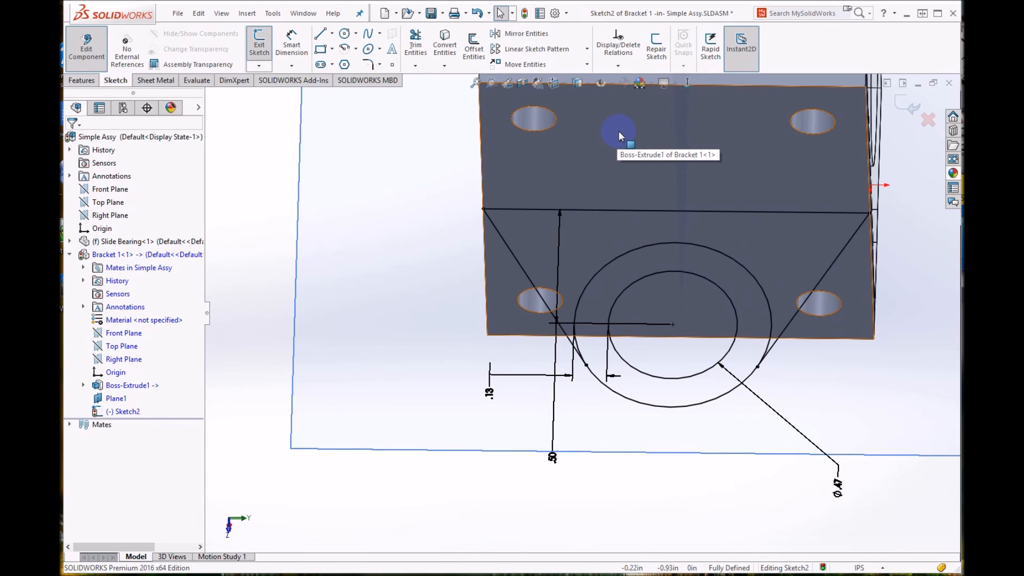
left_click(416, 45)
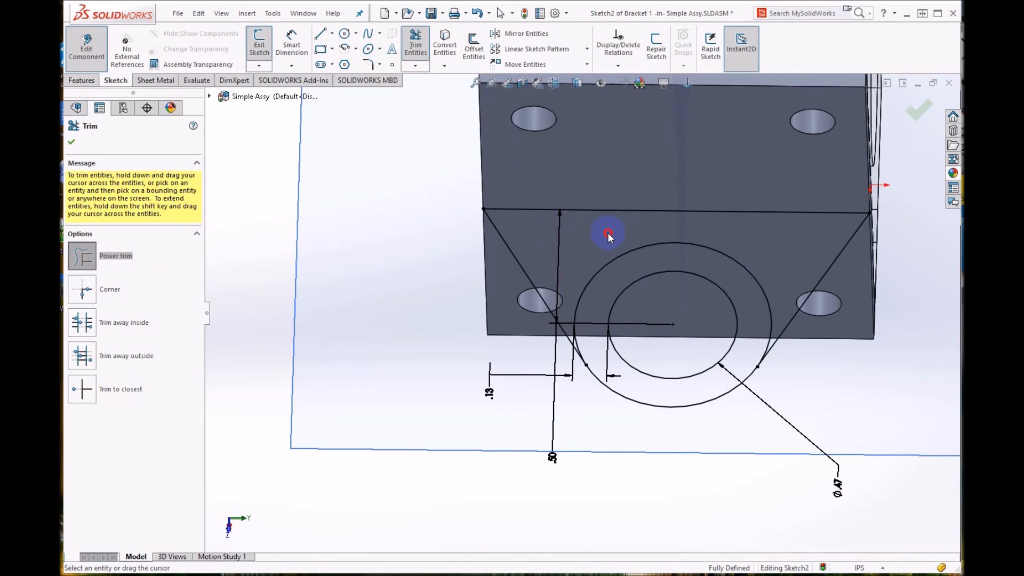
left_click_drag(608, 235, 613, 259)
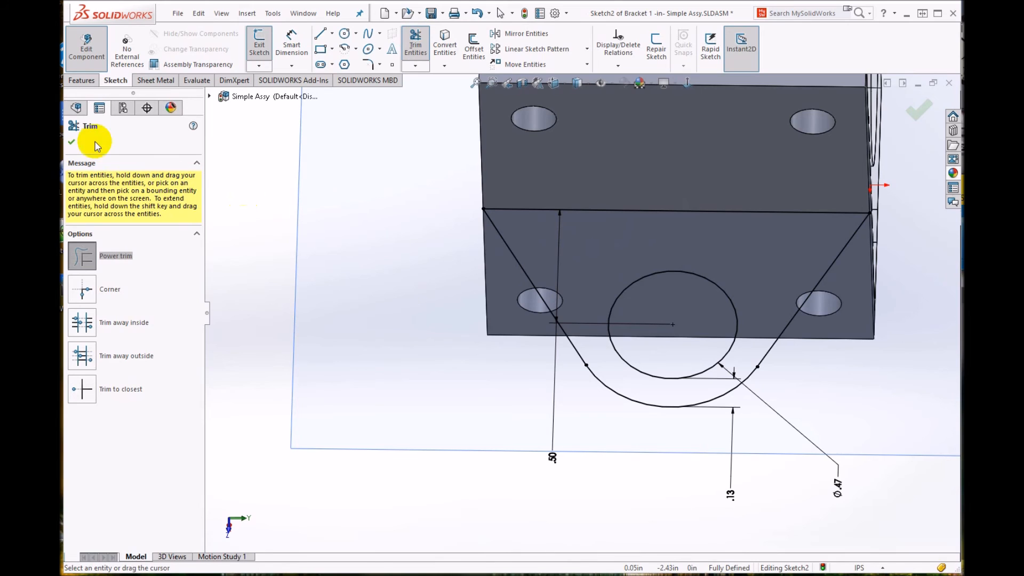
left_click(74, 143)
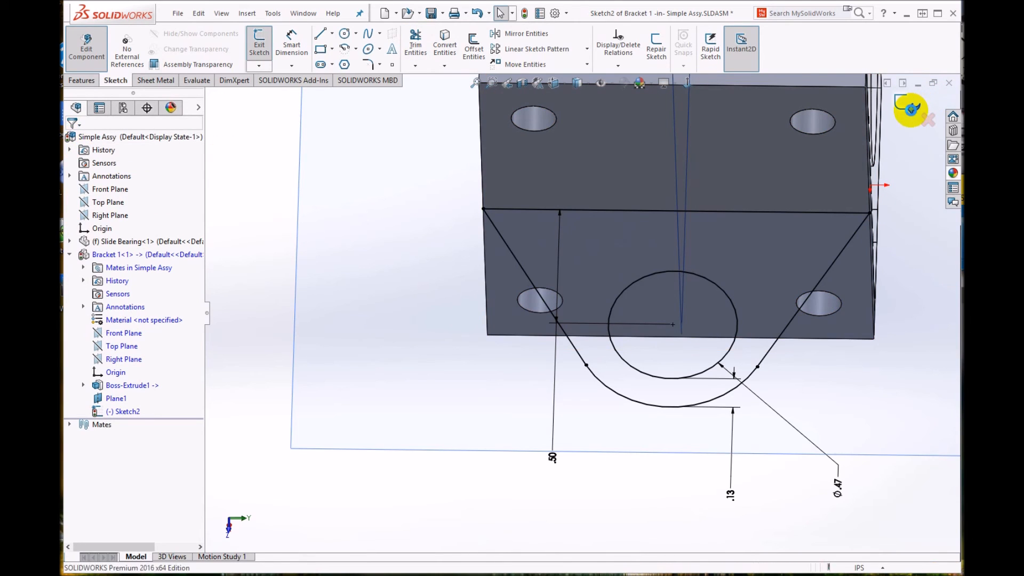
- Extrude the bracket's boss profile 0.375 in with the Mid Plane end condition, merged with the plate
left_click(911, 110)
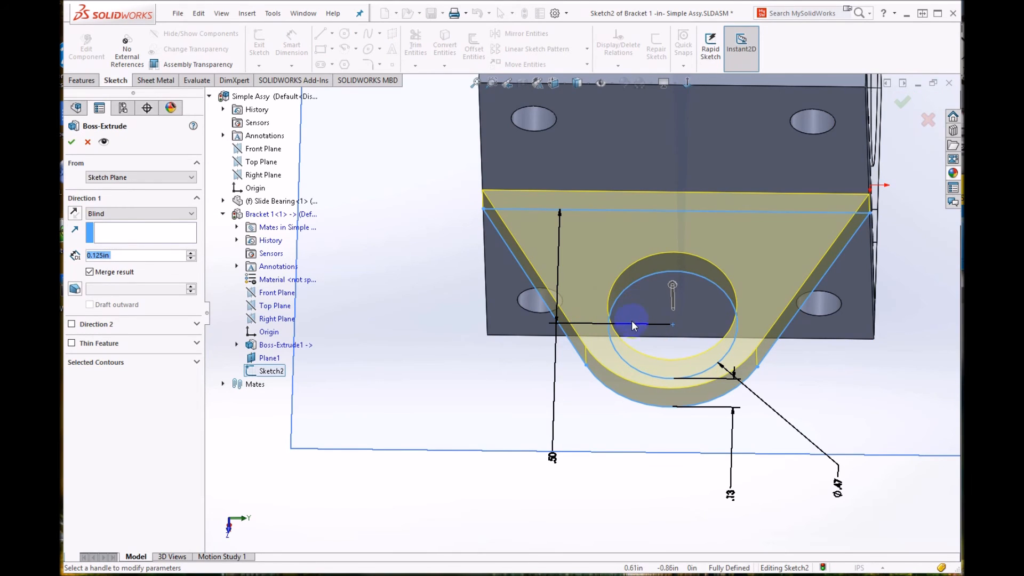
middle_click_drag(634, 325, 650, 279)
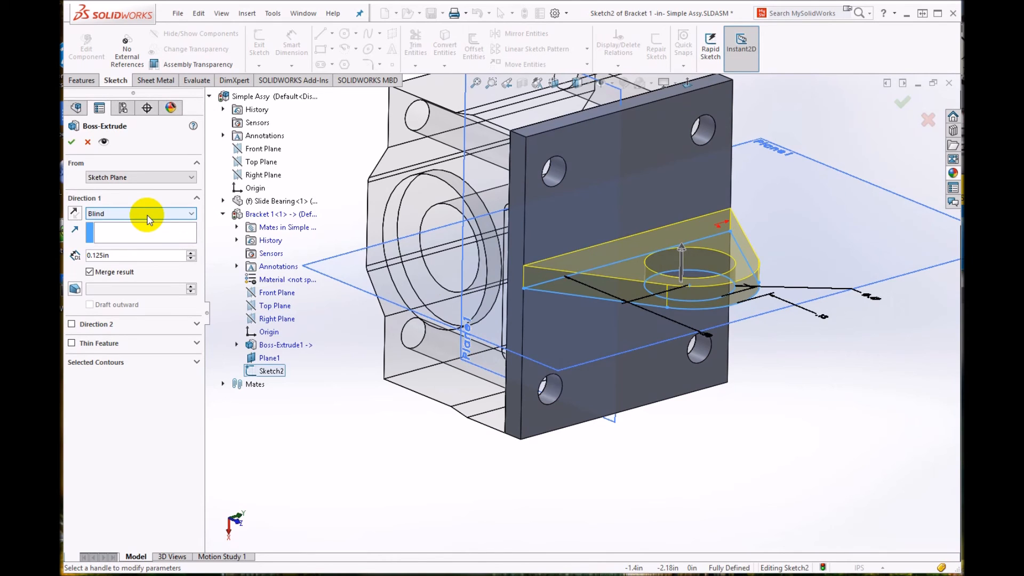
left_click(75, 214)
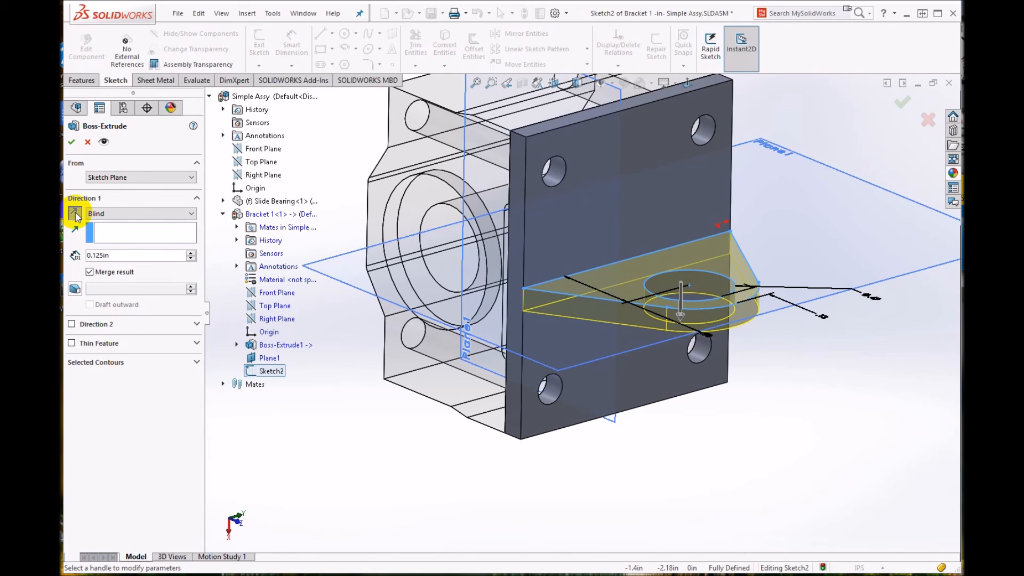
left_click(99, 213)
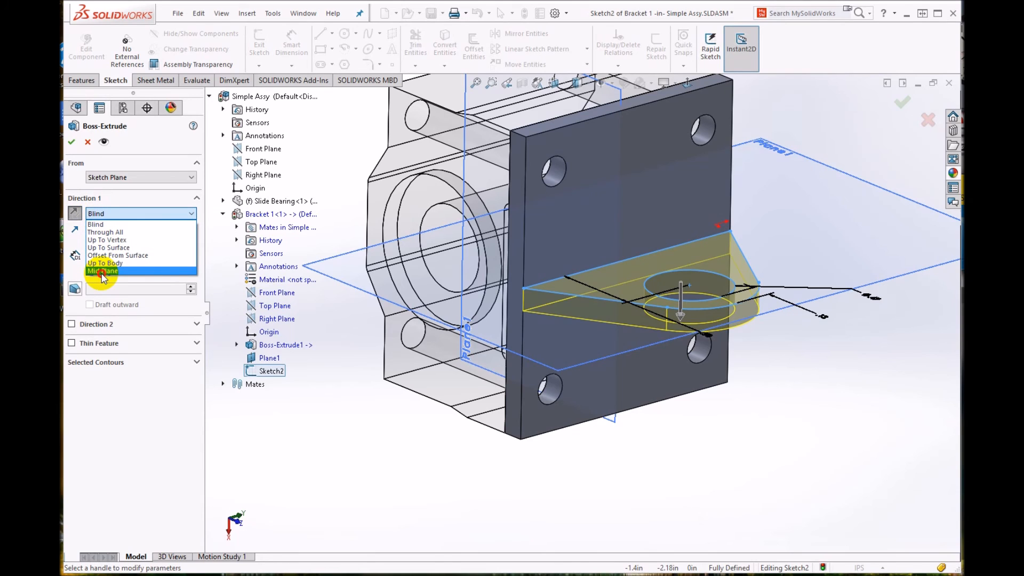
left_click(103, 271)
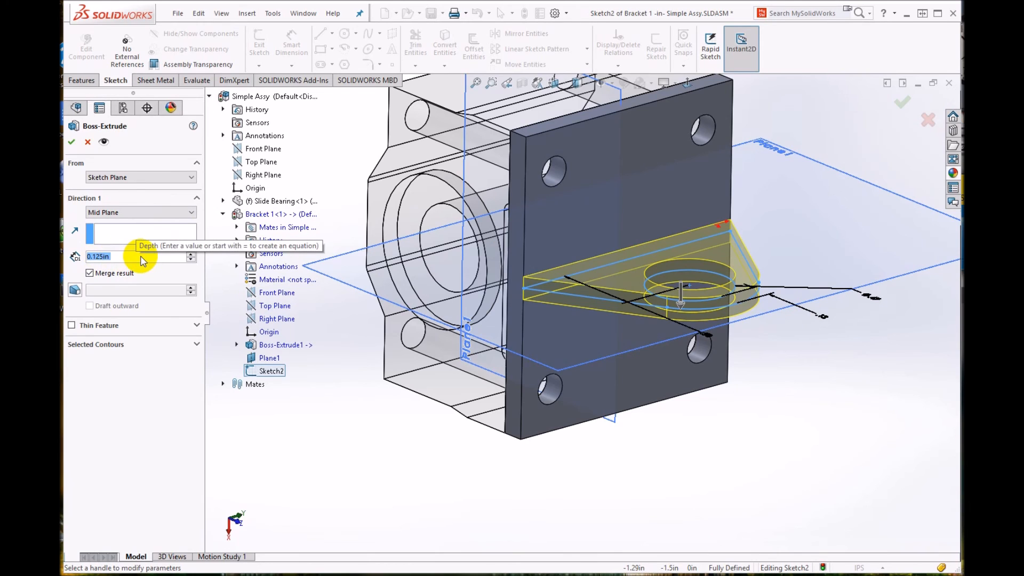
type(".375")
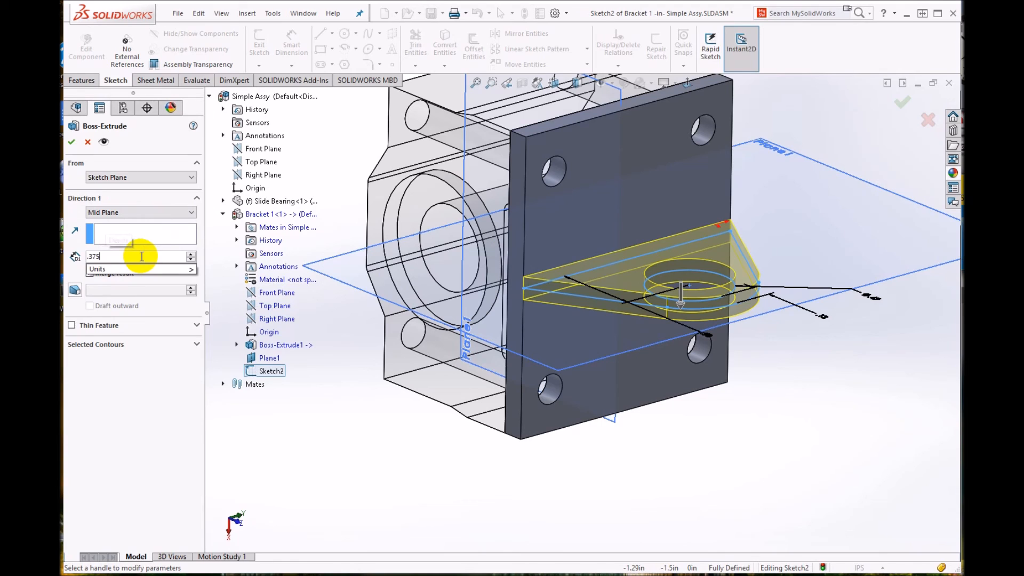
key("Return")
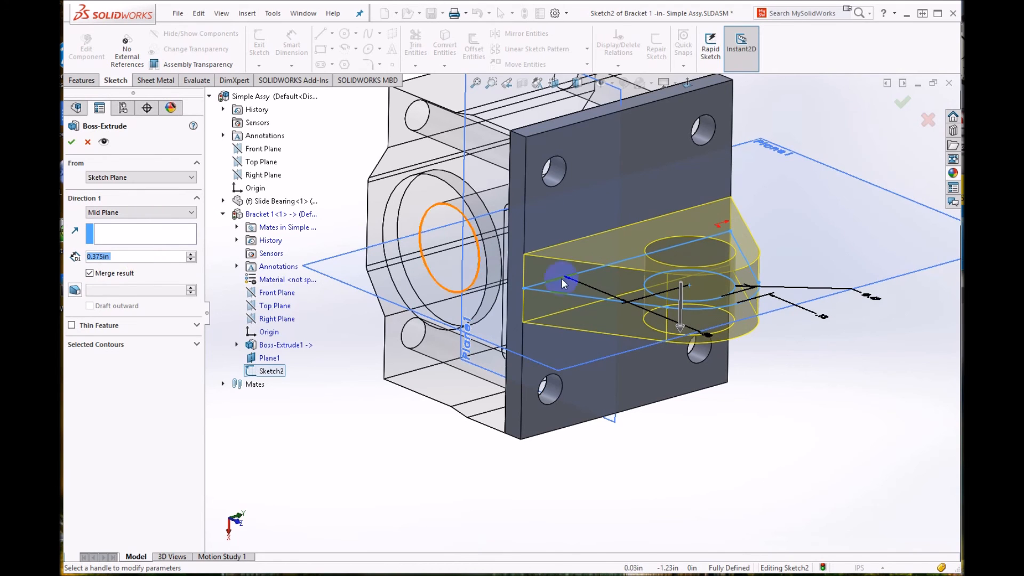
middle_click_drag(706, 279, 692, 295)
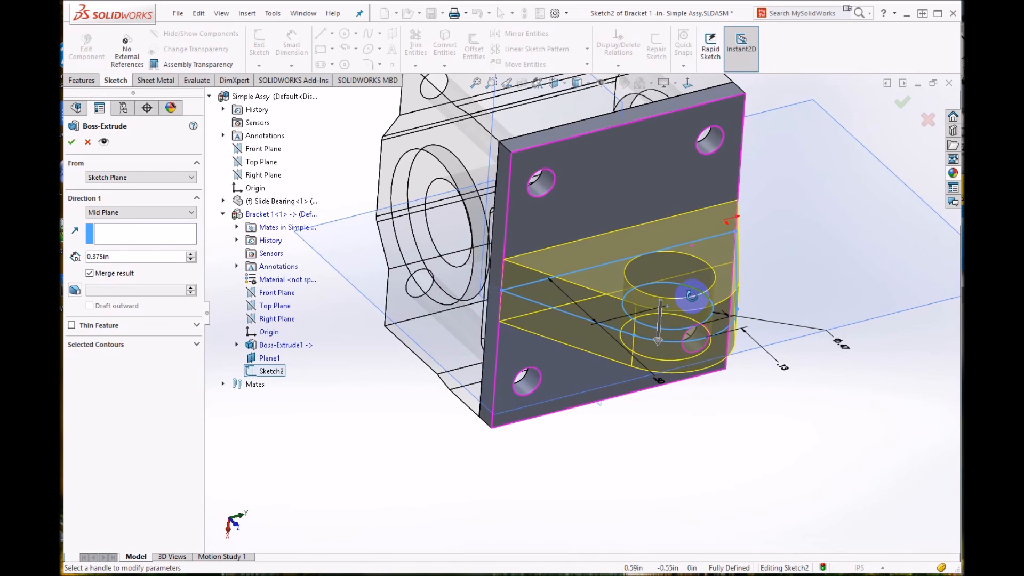
left_click(901, 106)
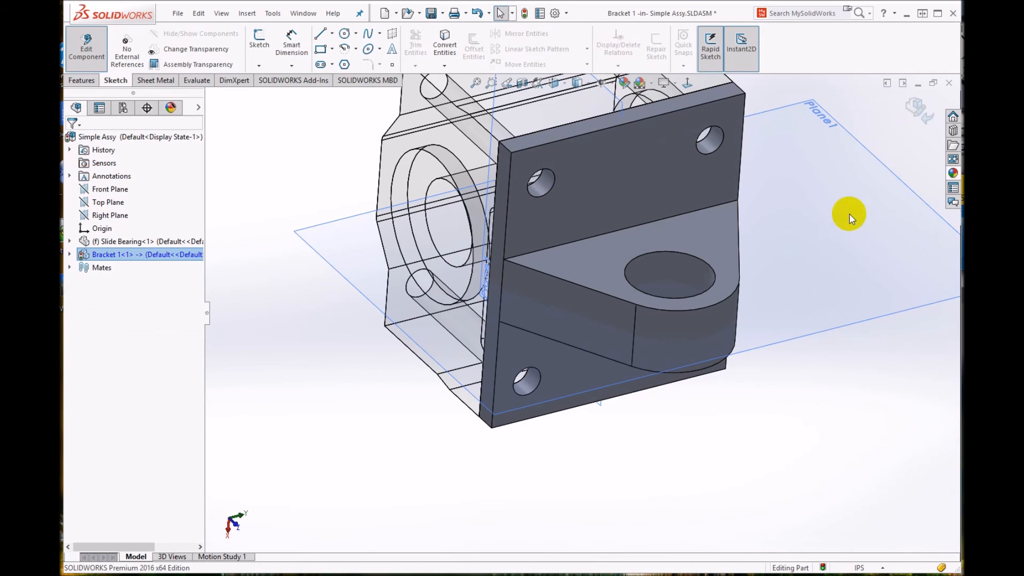
- Hide the reference planes in the view and finish editing the bracket in context, returning to the assembly
scroll(601, 109, "up", 1)
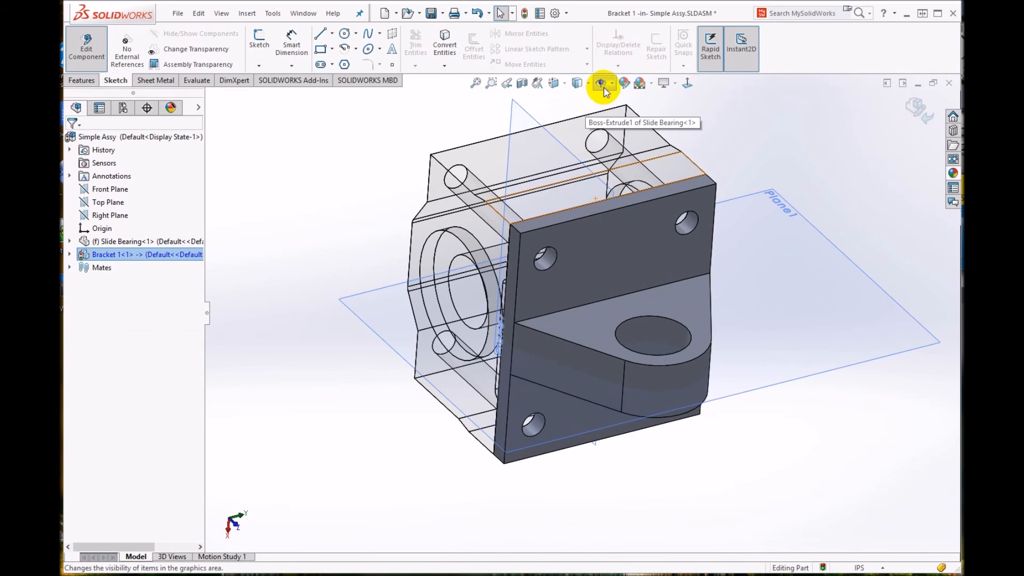
left_click(601, 84)
left_click(603, 101)
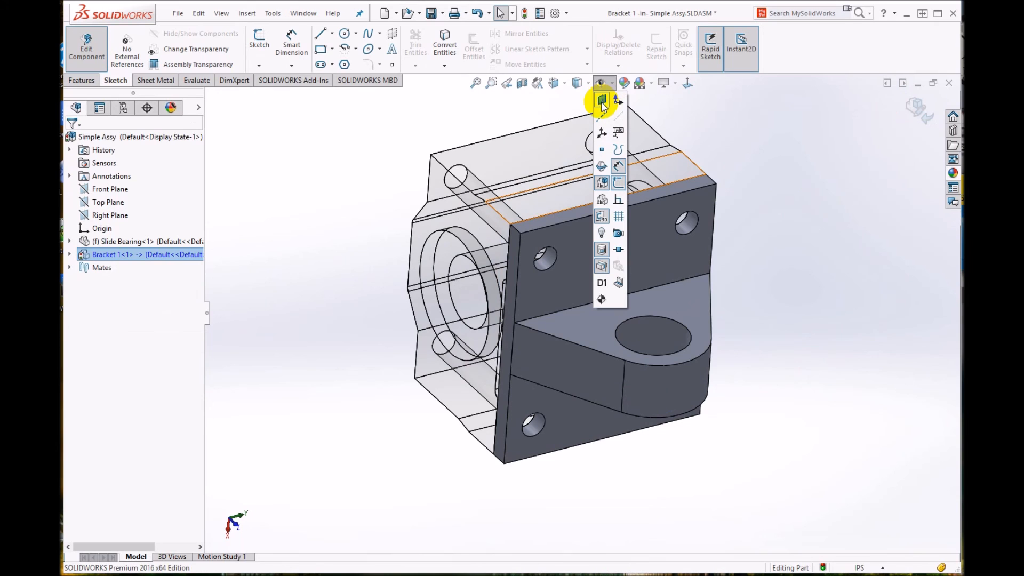
middle_click_drag(765, 417, 782, 403)
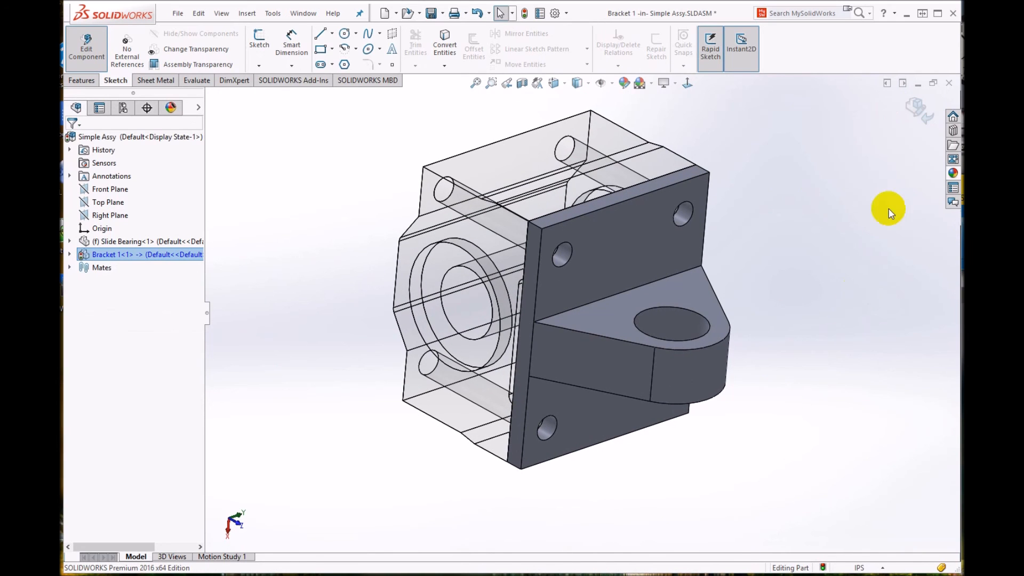
left_click(912, 110)
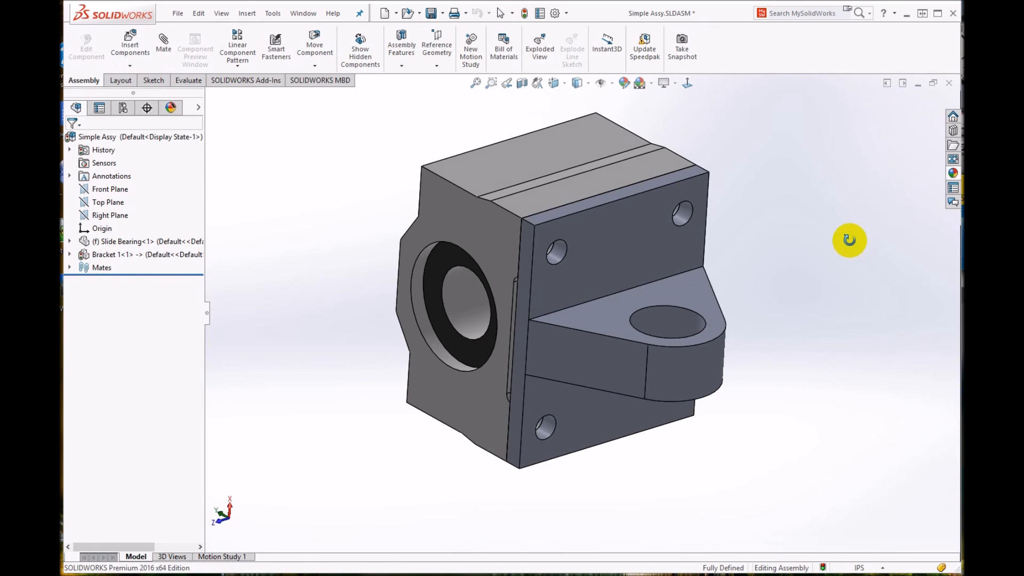
- Open the Bracket 1 component as a part in its own window
left_click(625, 242)
right_click(625, 243)
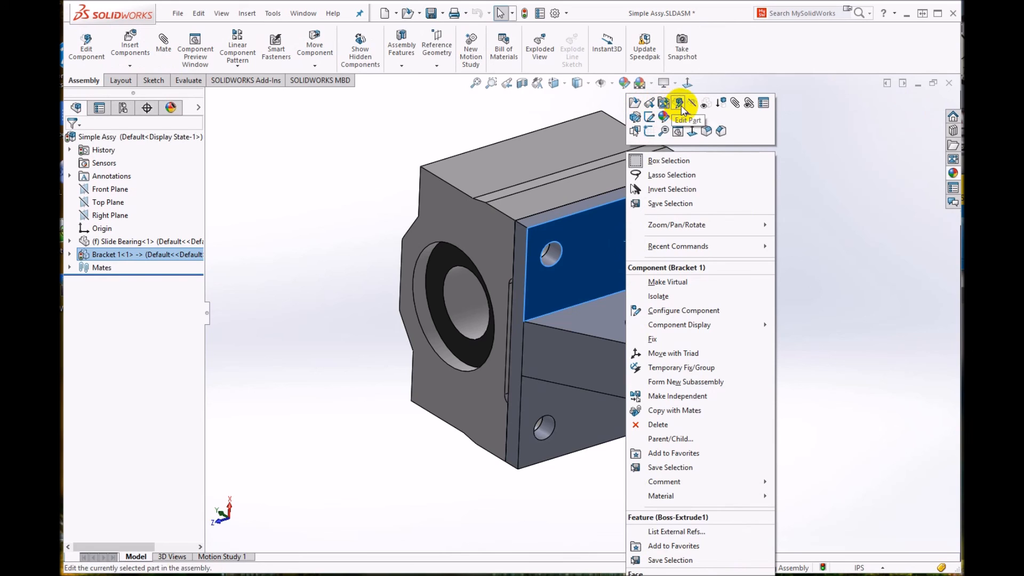
left_click(631, 103)
scroll(572, 372, "down", 5)
middle_click_drag(574, 373, 663, 393)
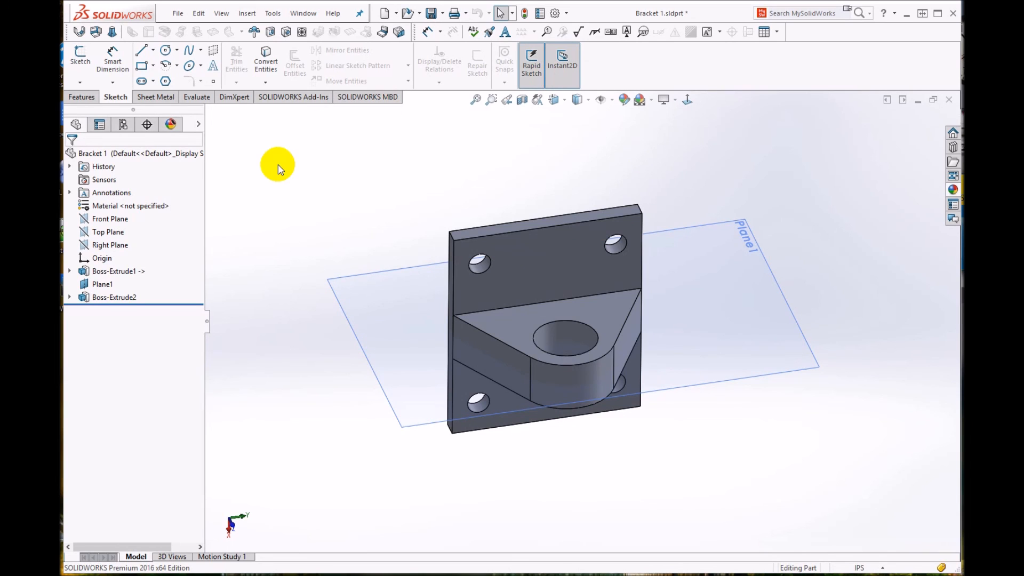
- Set the whole Bracket 1 part's appearance to green, RGB 0, 255, 0
right_click(146, 154)
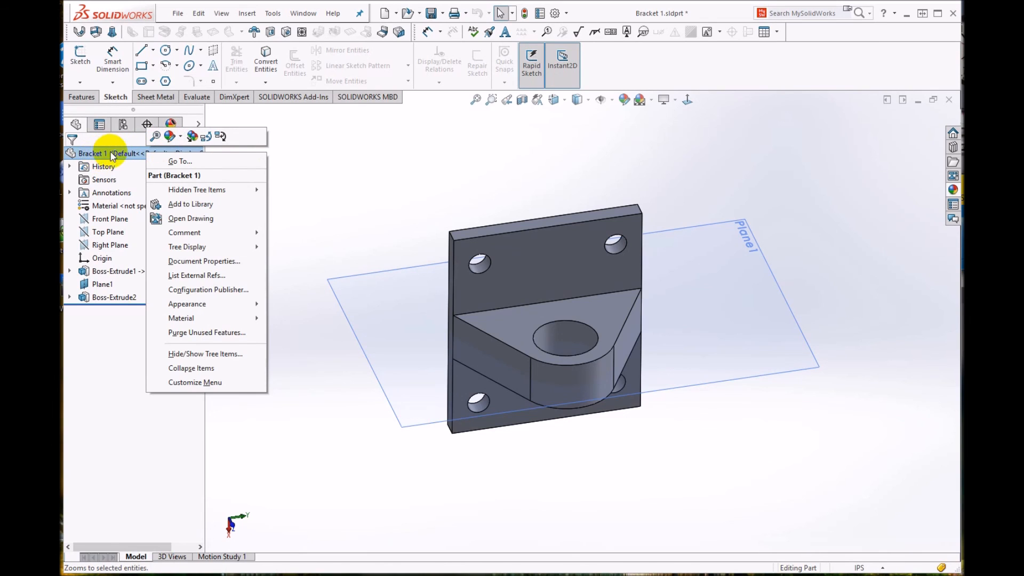
left_click(170, 136)
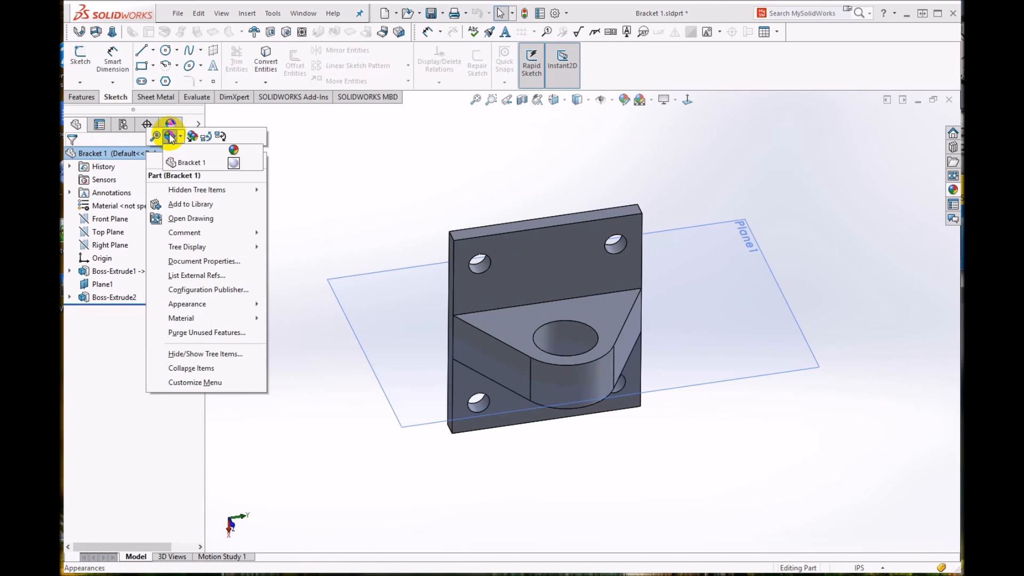
left_click(180, 162)
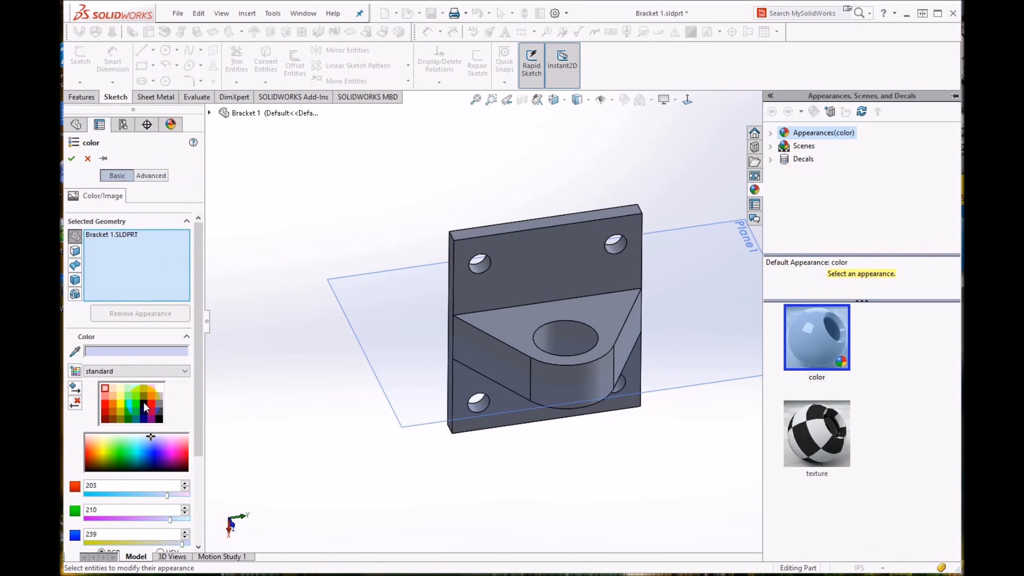
left_click(128, 402)
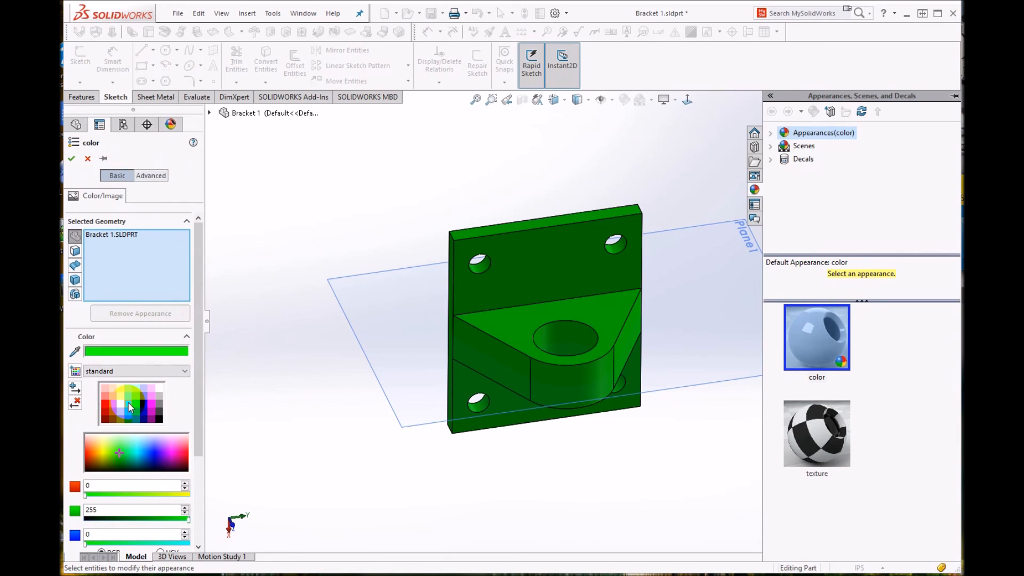
left_click(72, 158)
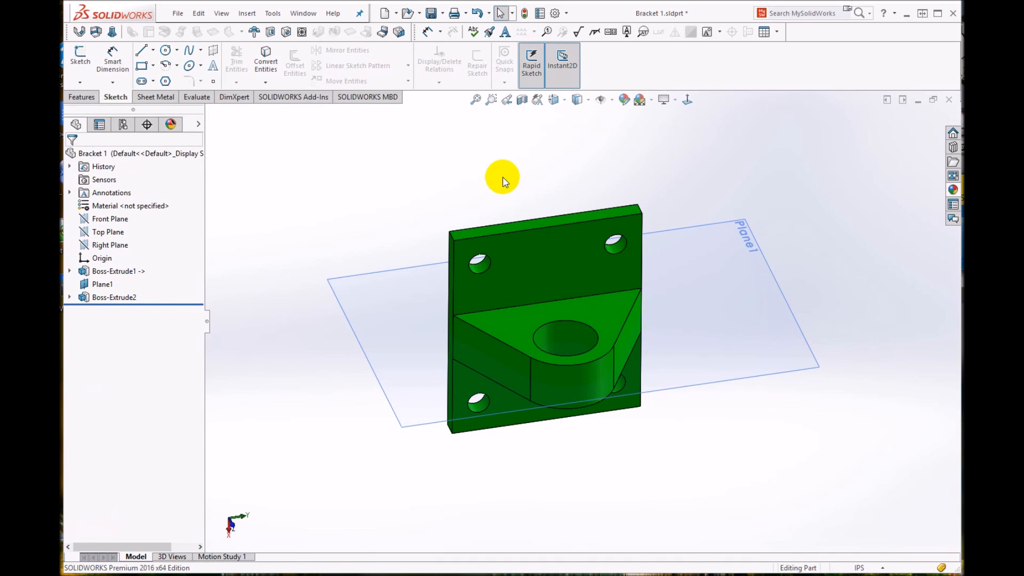
- Switch to Simple Assy.SLDASM and examine the recoloured bracket on the slide bearing
middle_click_drag(530, 290, 565, 362)
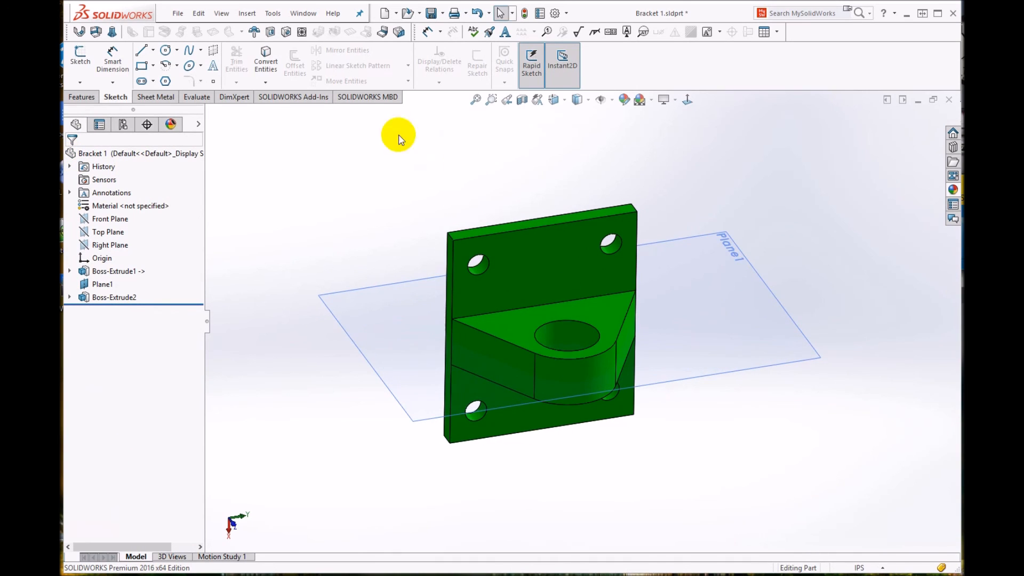
left_click(306, 11)
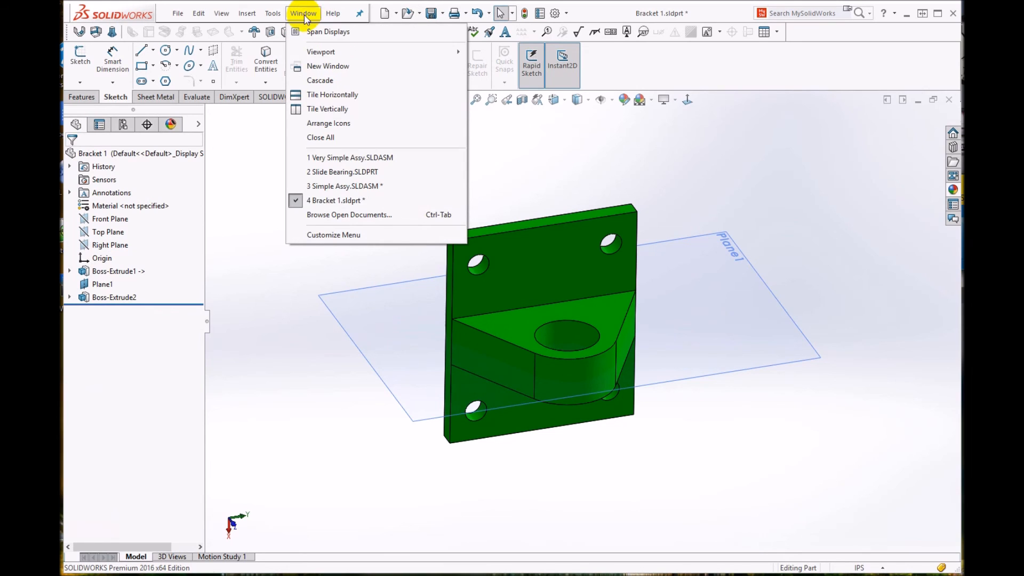
left_click(343, 187)
mouse_move(770, 368)
middle_mouse_down()
mouse_move(766, 343)
mouse_move(693, 331)
mouse_move(752, 345)
mouse_move(753, 367)
middle_mouse_up()
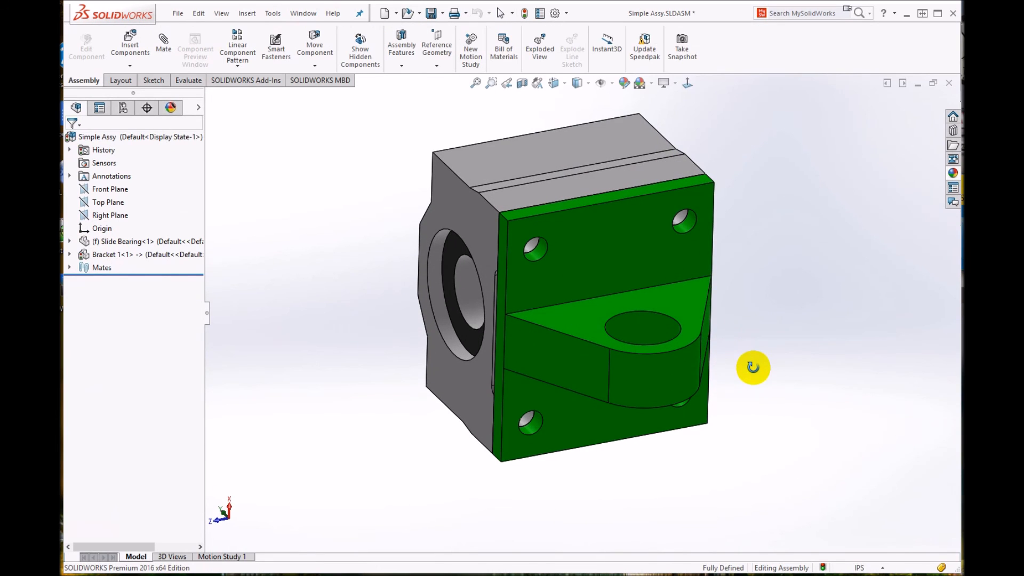
- View Very Simple Assy.SLDASM for comparison and return to Simple Assy.SLDASM
left_click(301, 12)
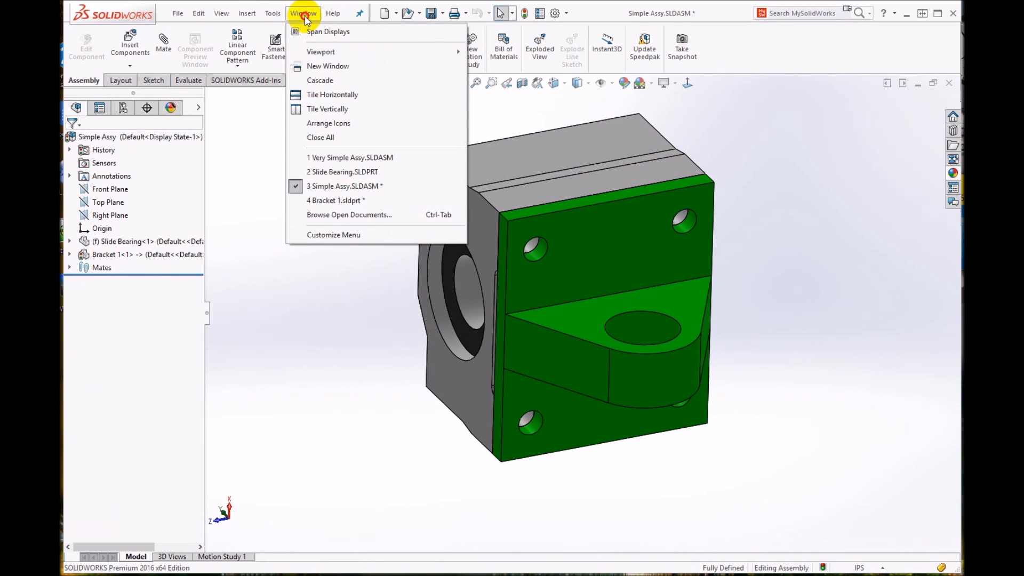
left_click(351, 158)
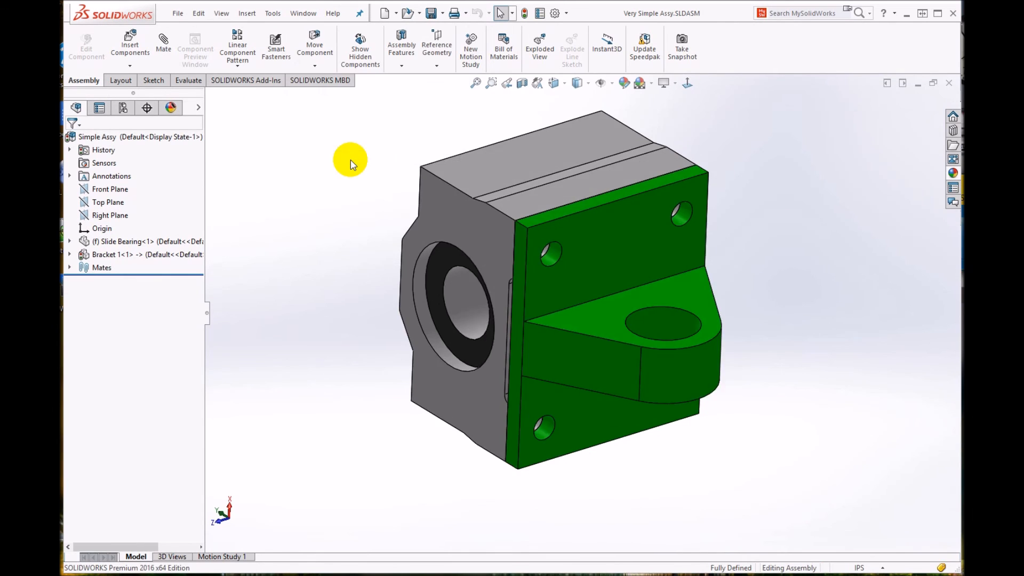
left_click(303, 13)
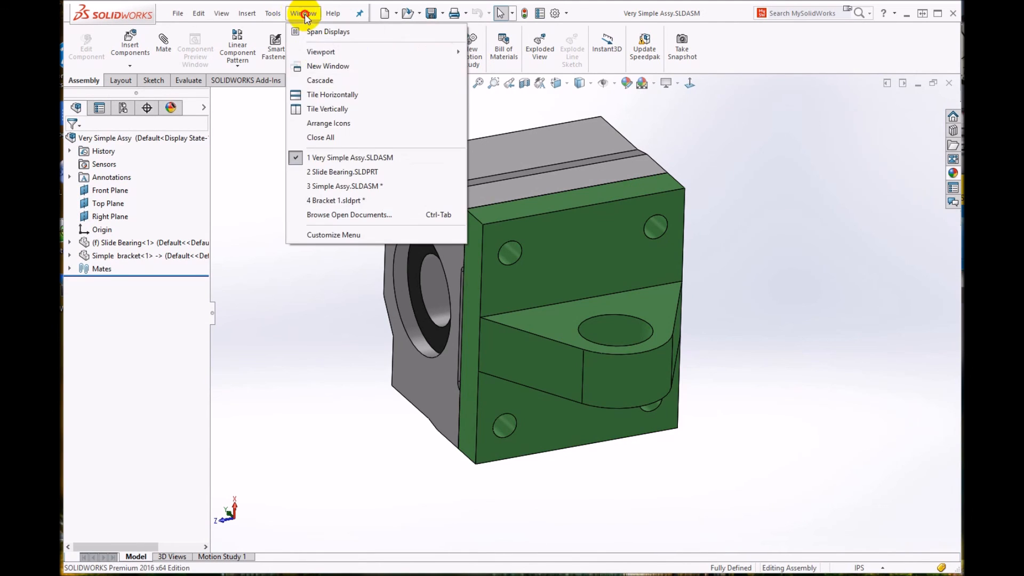
left_click(319, 186)
mouse_move(511, 249)
middle_mouse_down()
mouse_move(526, 224)
mouse_move(501, 265)
mouse_move(503, 248)
middle_mouse_up()
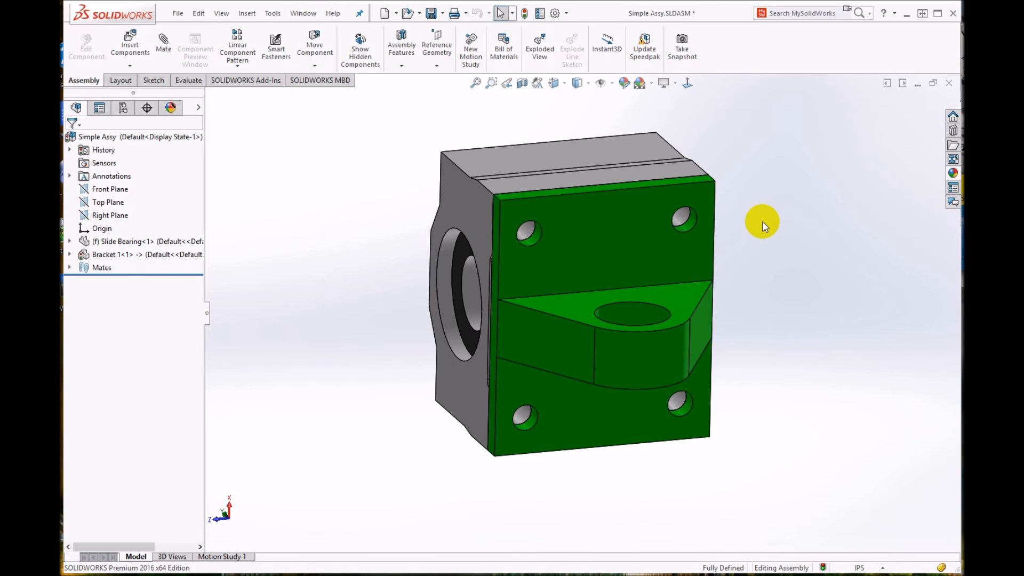